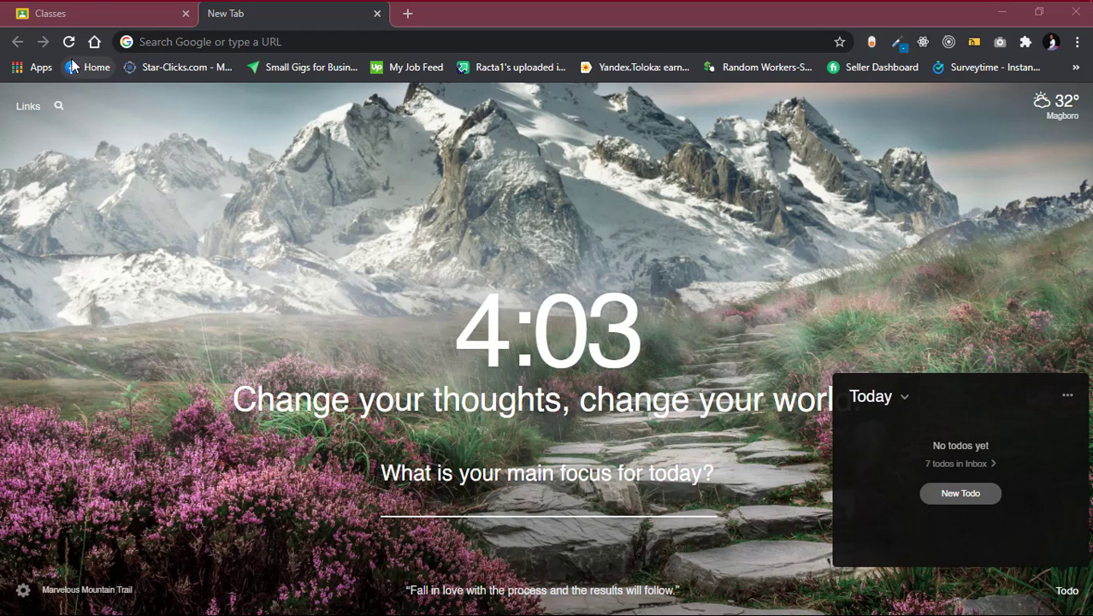
Search the web for google classroom in the second tab, open the Google Classroom site and look through its class list.
click(99, 14)
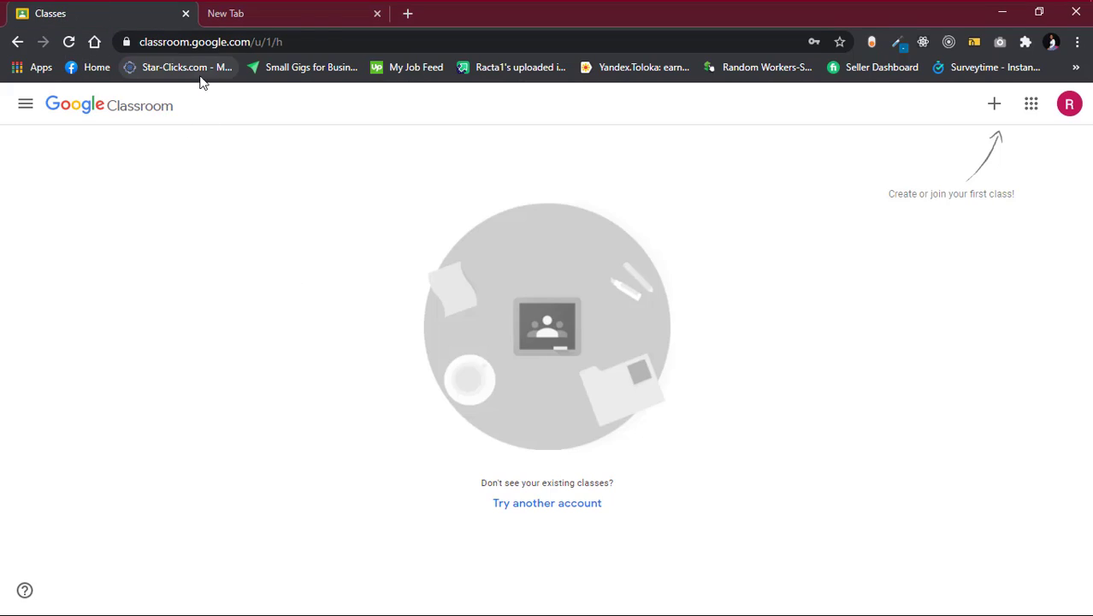
click(322, 19)
click(306, 41)
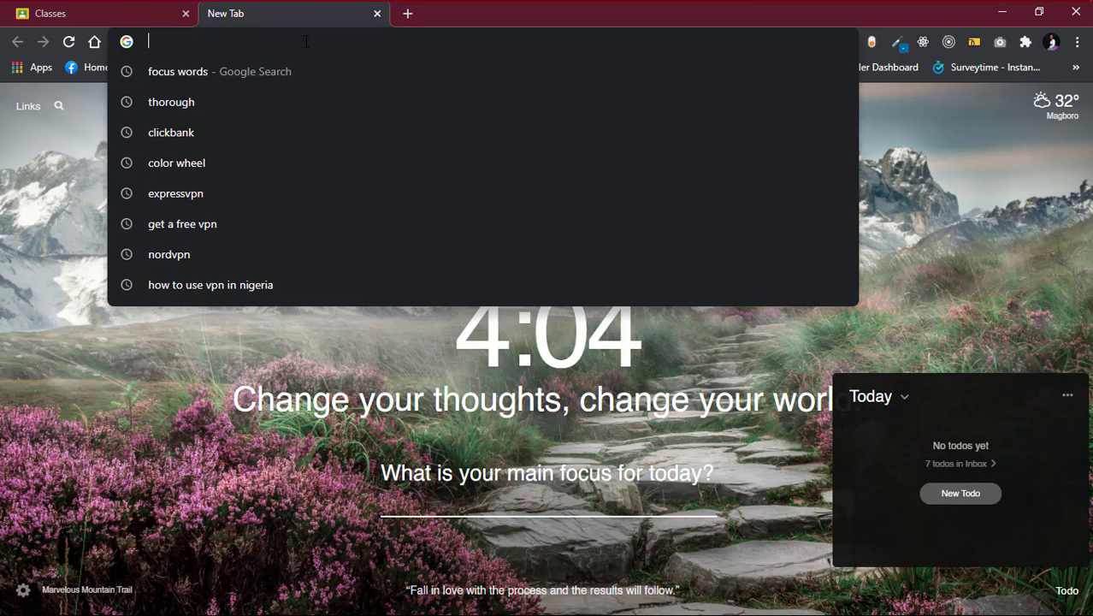
text(goo)
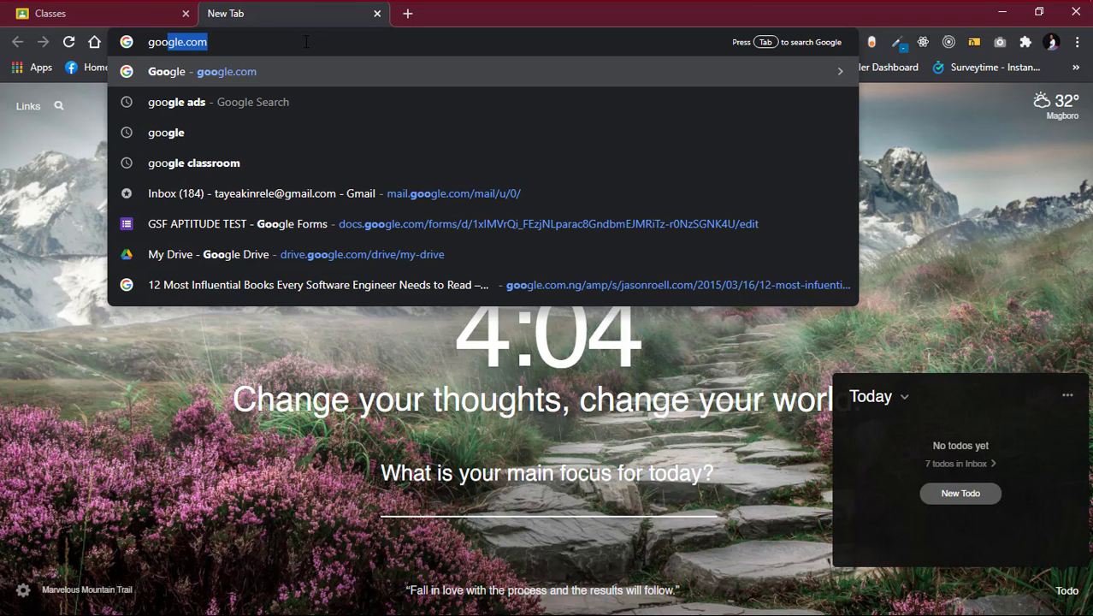
text(gle classroom)
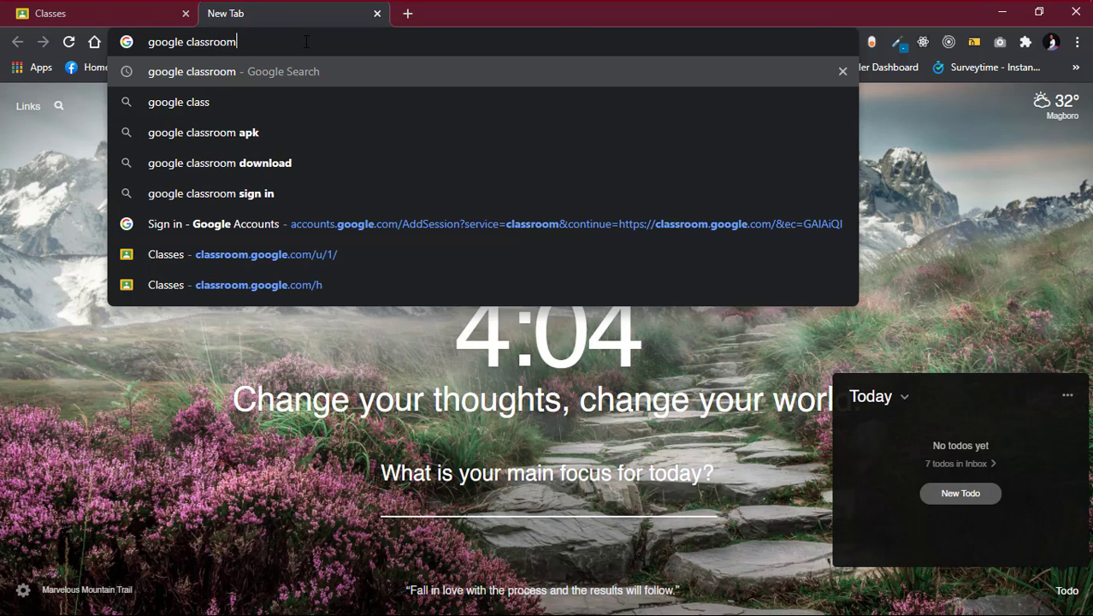
key(Return)
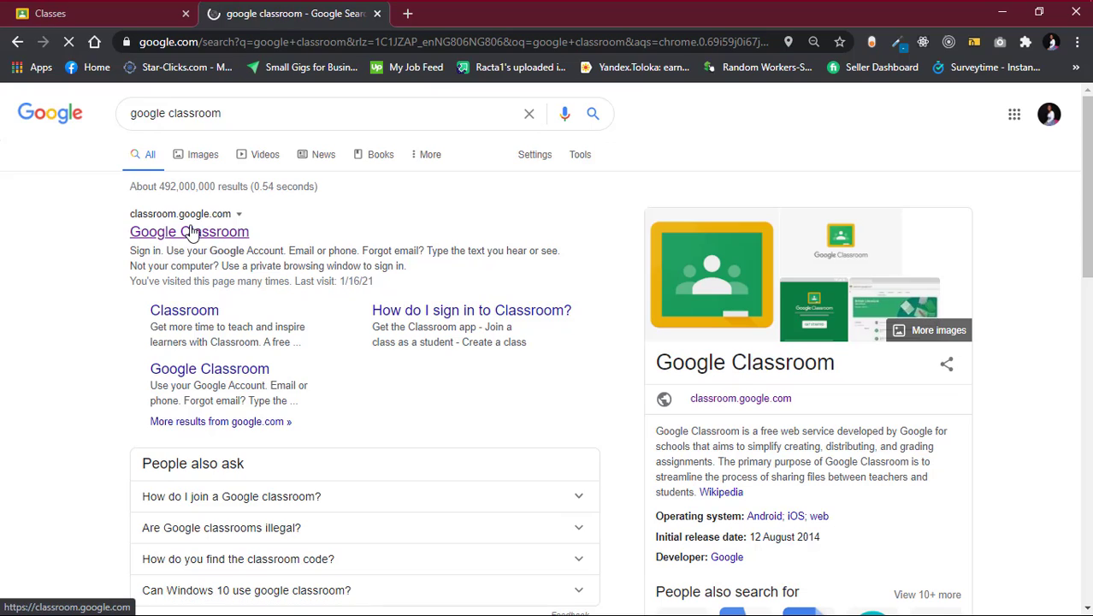
click(192, 239)
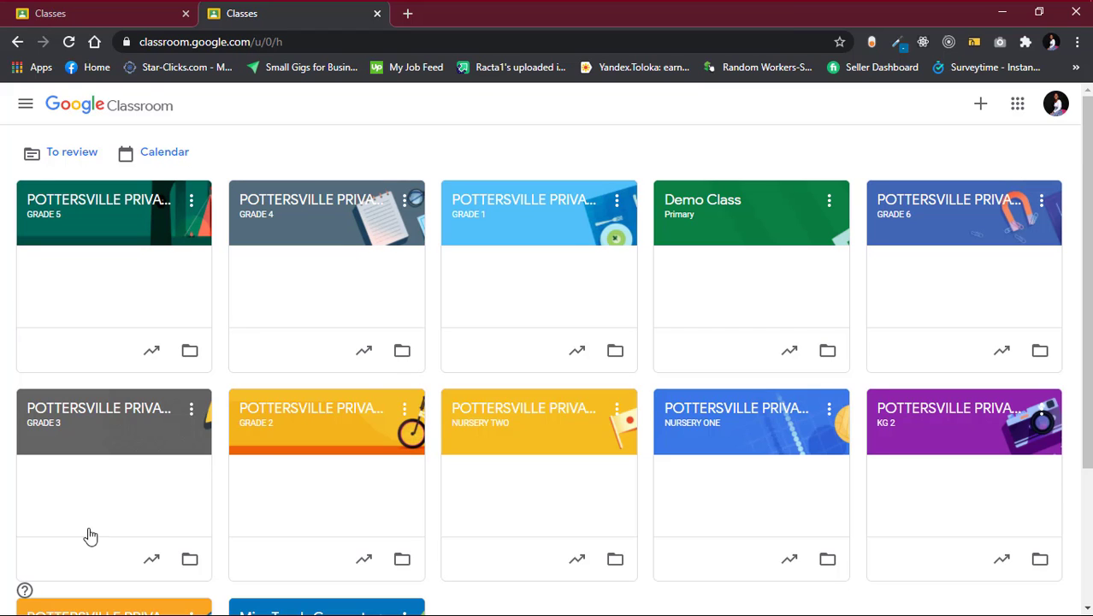
scroll(324, 471, down, 2)
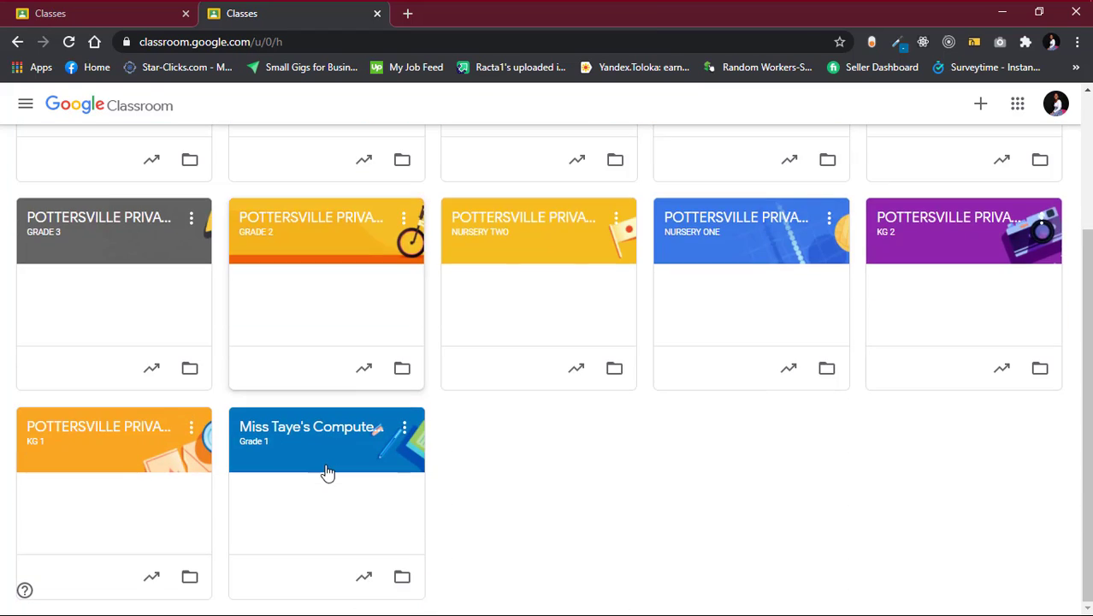
scroll(324, 472, up, 2)
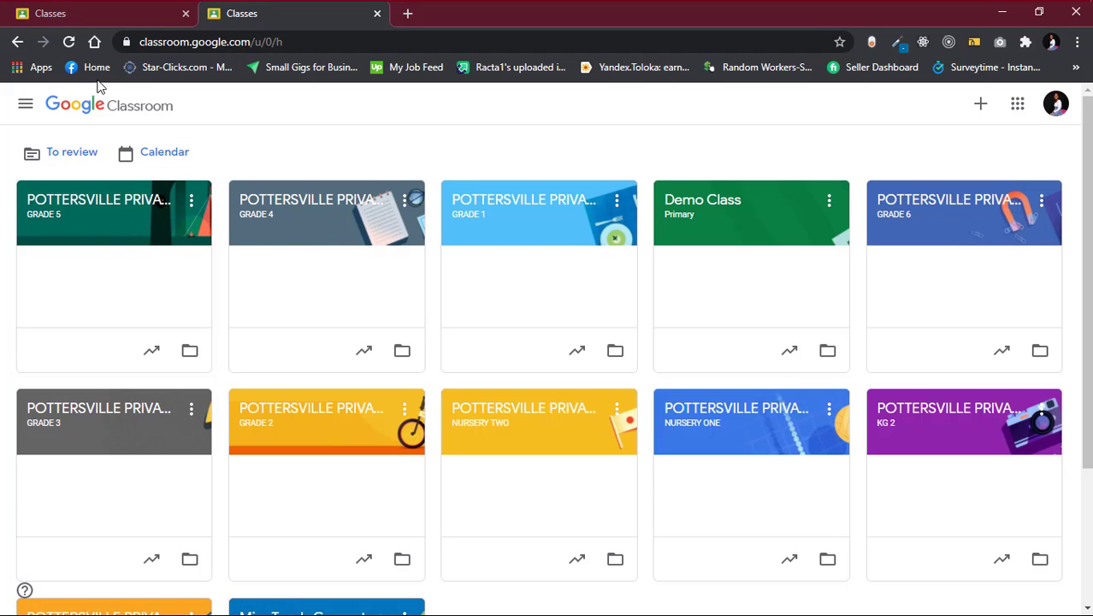
Return to the Classroom page without classes and examine its main navigation, Google apps and account options.
click(142, 21)
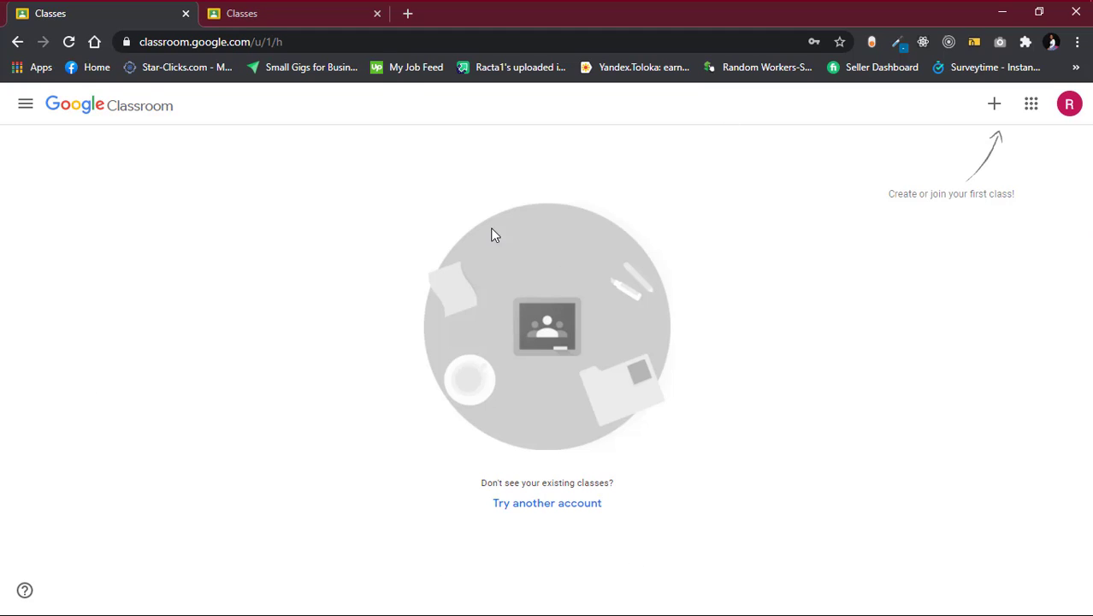
click(1071, 105)
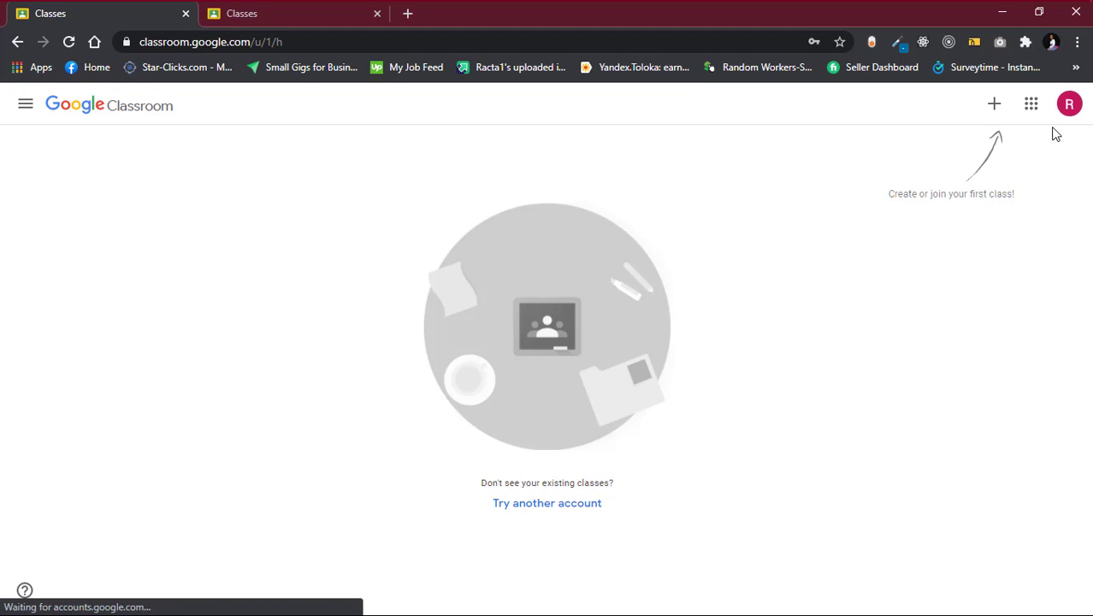
click(1071, 106)
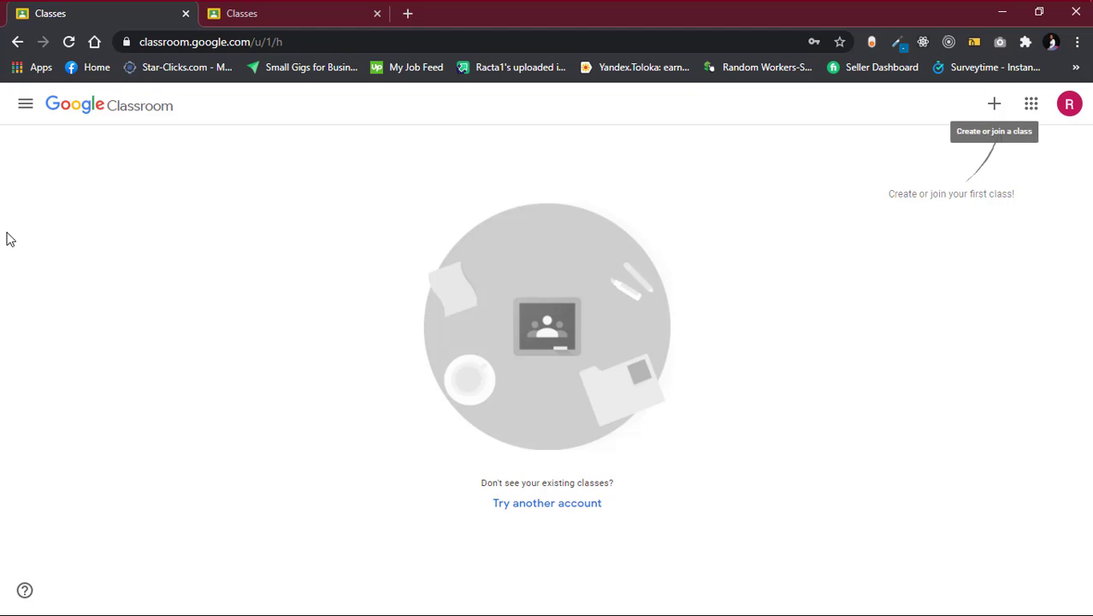
click(27, 108)
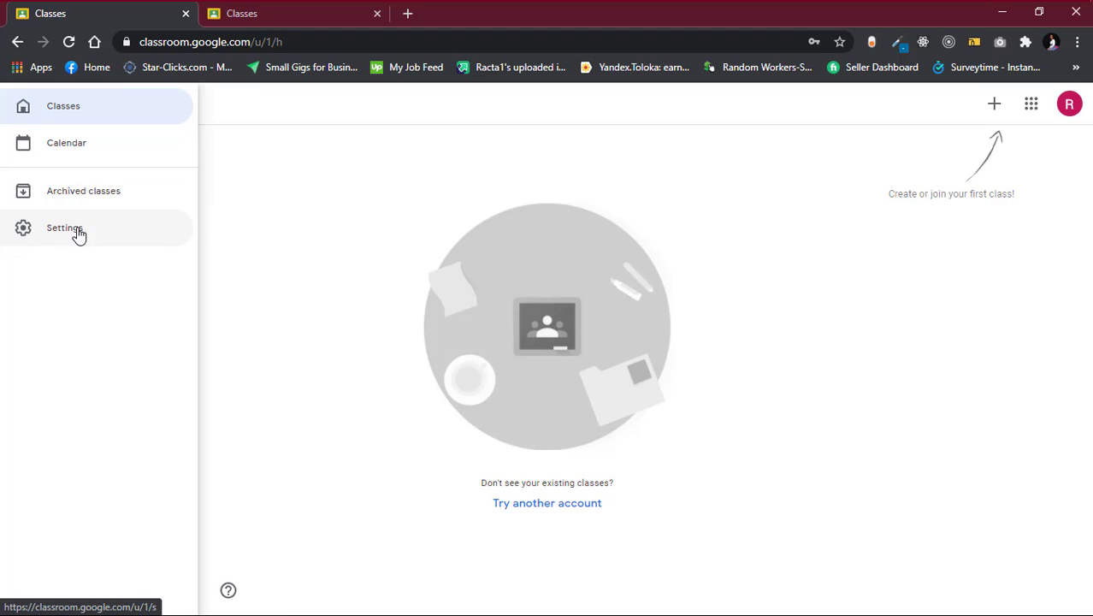
click(255, 221)
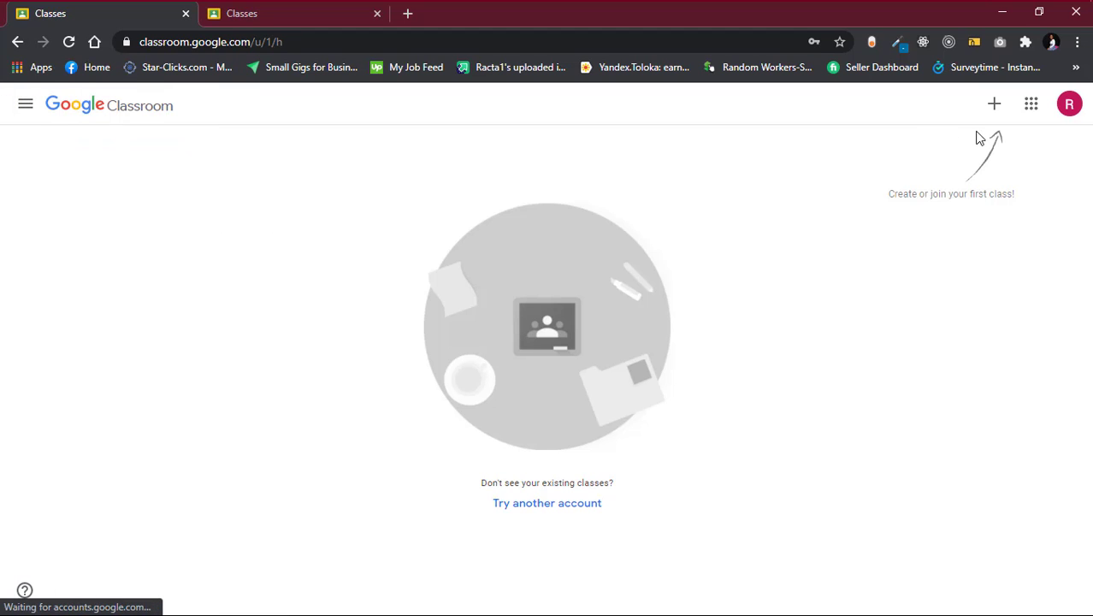
click(1044, 110)
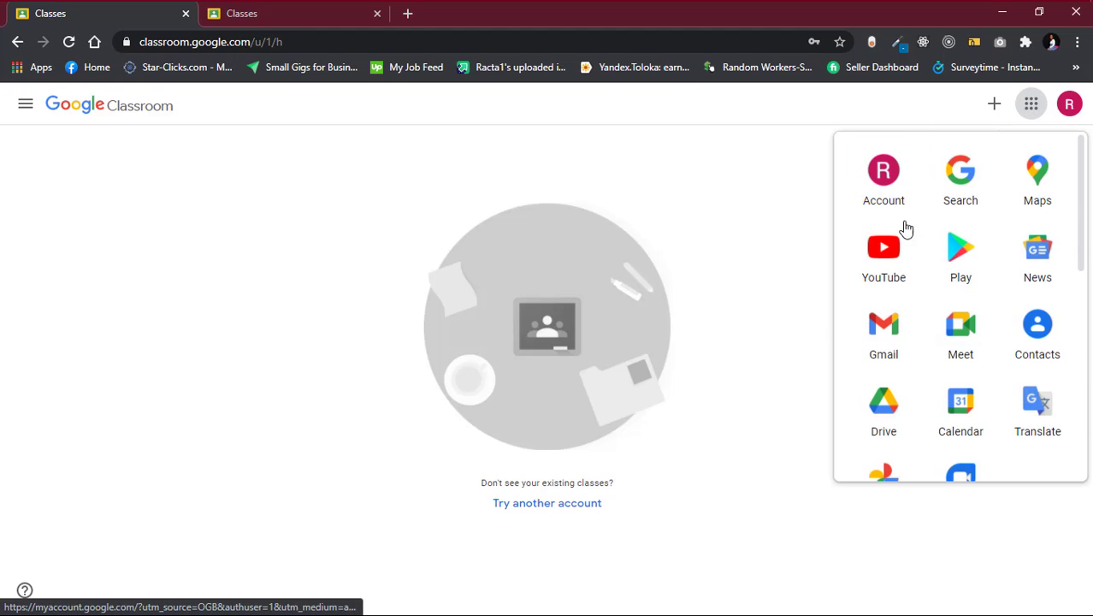
click(753, 234)
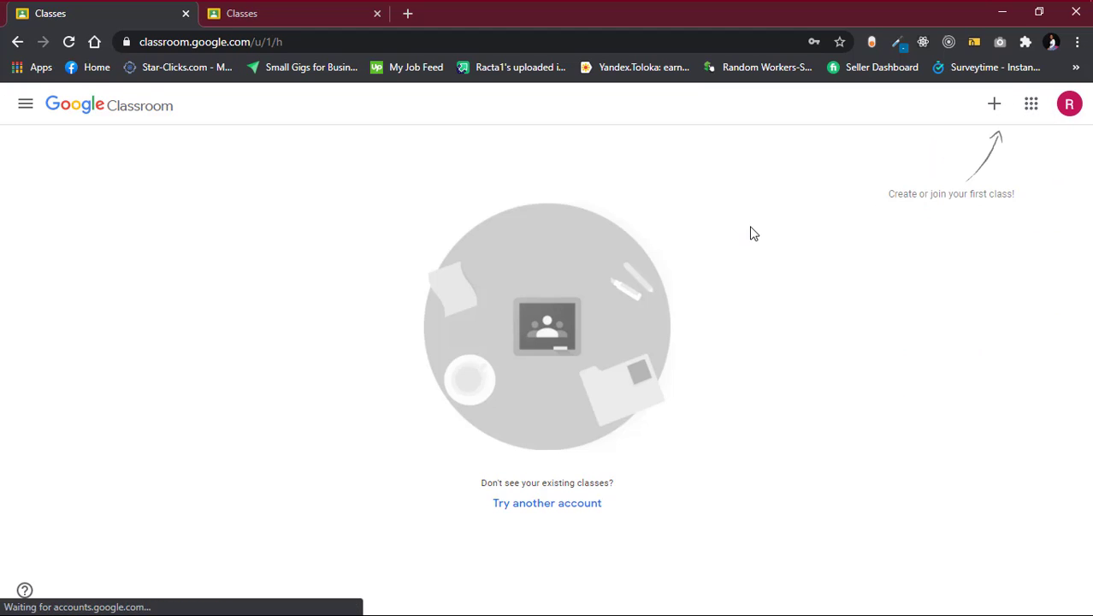
click(1069, 107)
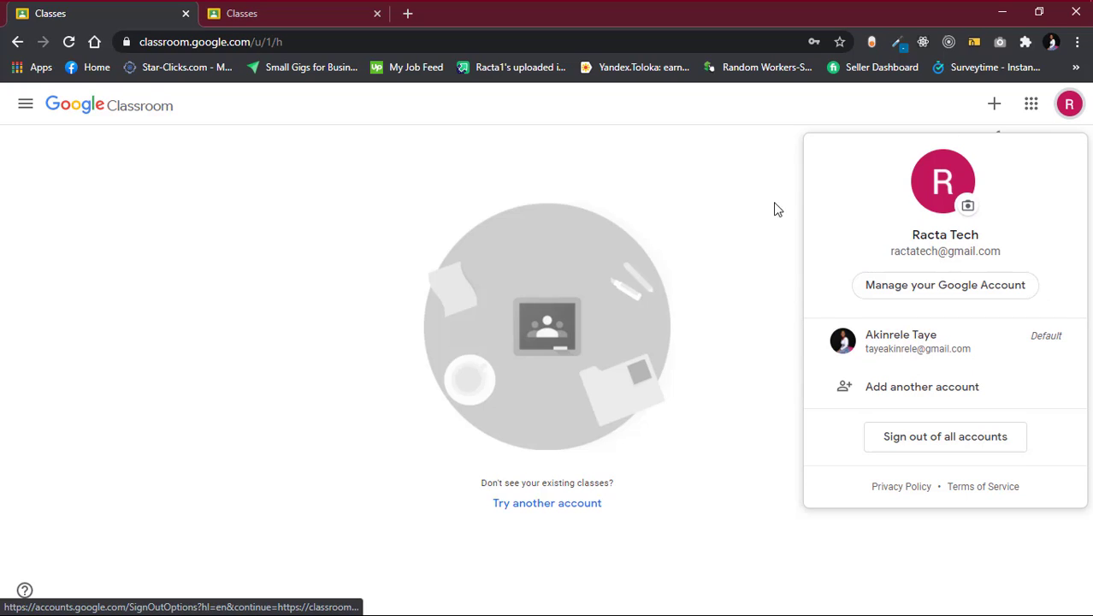
click(740, 196)
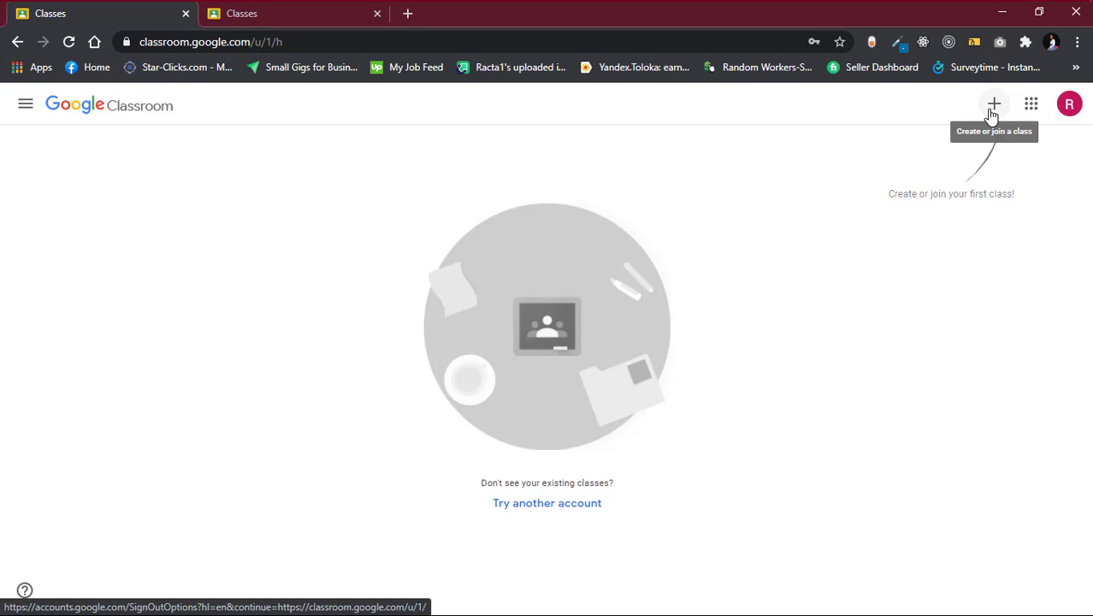
click(992, 111)
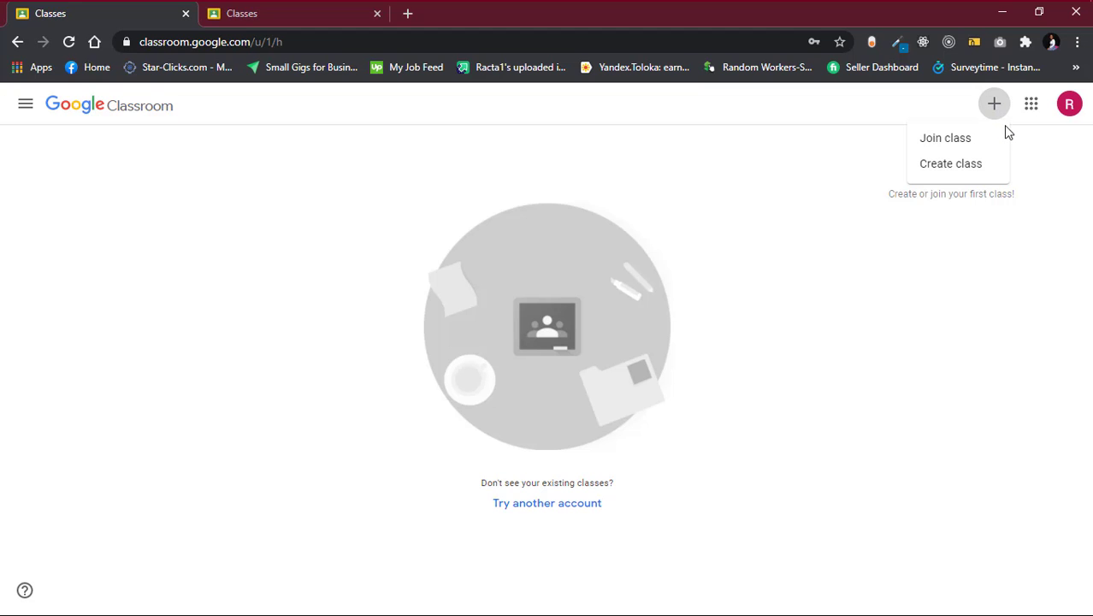
click(998, 168)
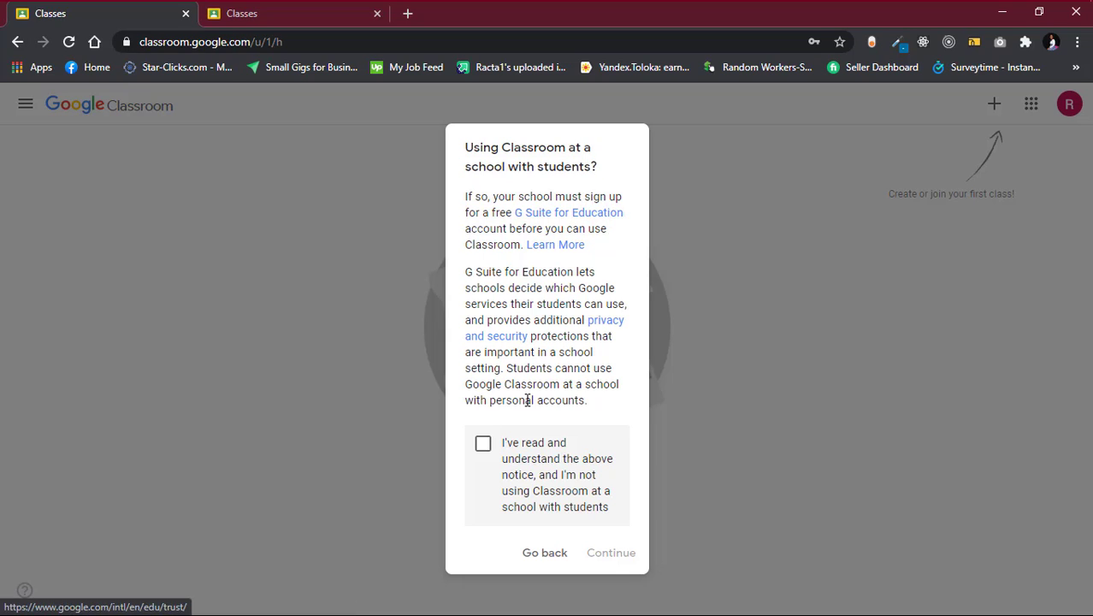
click(484, 443)
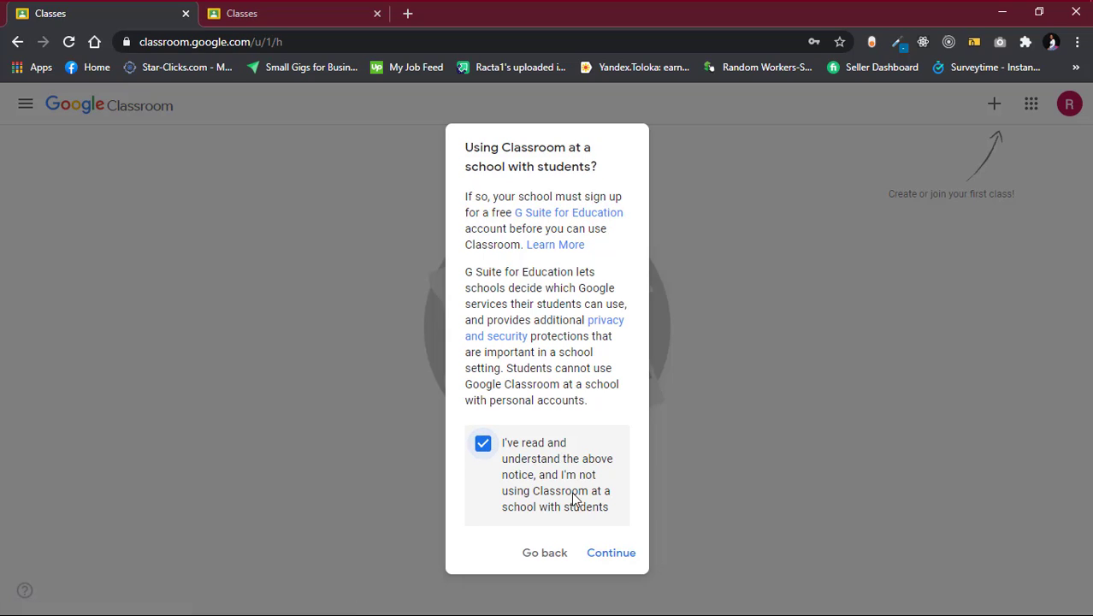
click(613, 554)
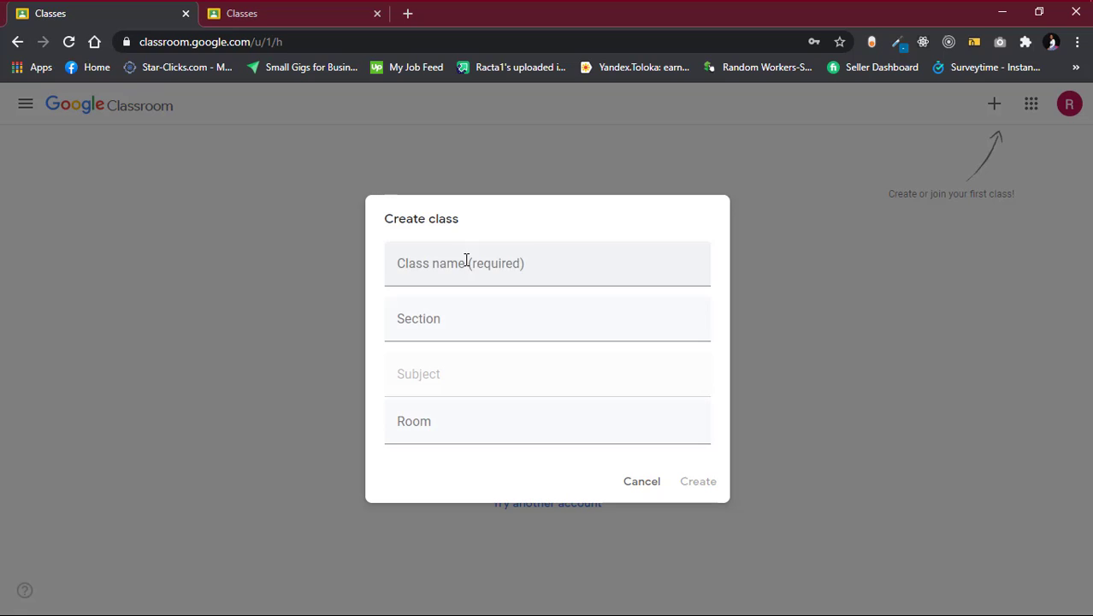
click(466, 258)
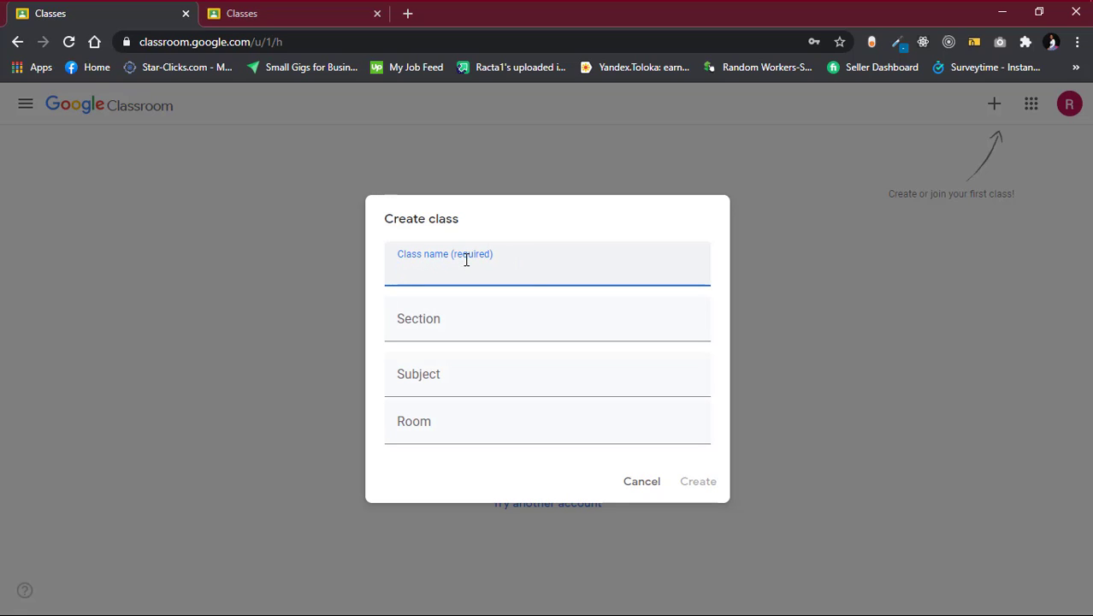
text(H)
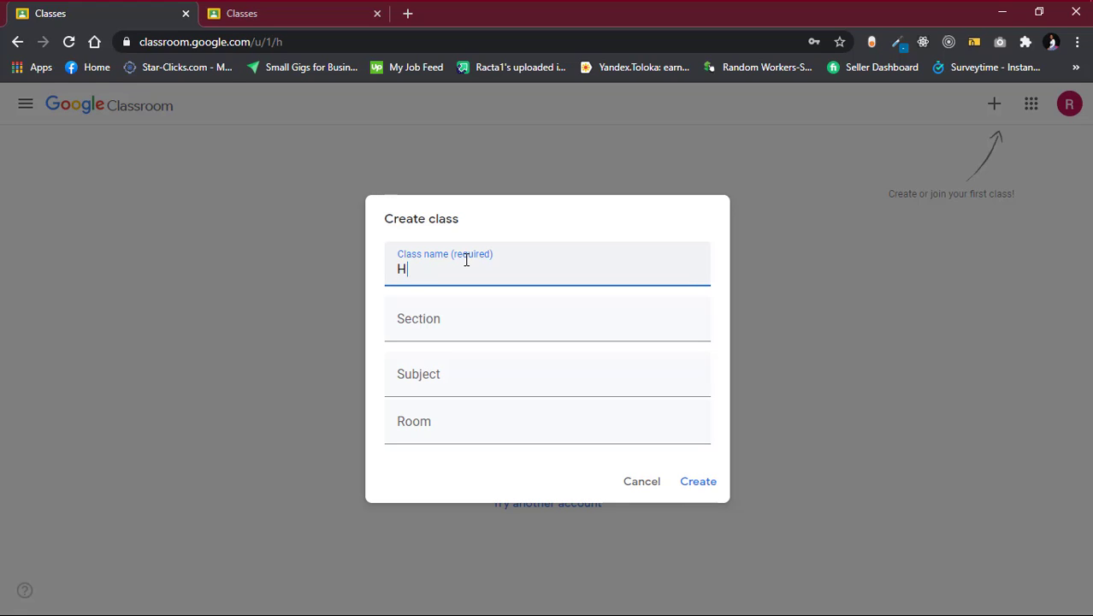
text(igher Grad)
text(e )
text(4)
key(BackSpace)
key(BackSpace)
key(BackSpace)
key(BackSpace)
key(BackSpace)
key(BackSpace)
key(BackSpace)
key(BackSpace)
key(BackSpace)
key(BackSpace)
key(BackSpace)
key(BackSpace)
key(BackSpace)
text(Pottersville Pri)
key(BackSpace)
key(BackSpace)
key(BackSpace)
key(BackSpace)
key(BackSpace)
key(BackSpace)
key(BackSpace)
key(BackSpace)
key(BackSpace)
key(BackSpace)
key(BackSpace)
key(BackSpace)
key(BackSpace)
key(BackSpace)
key(BackSpace)
key(BackSpace)
text(Pottersville Private)
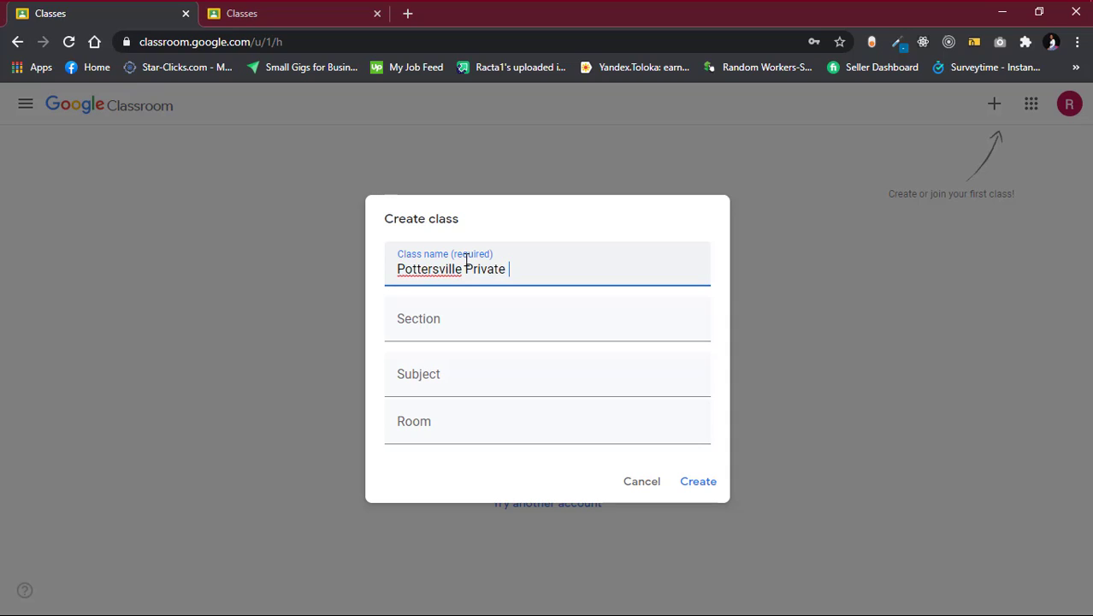
text( School)
click(483, 340)
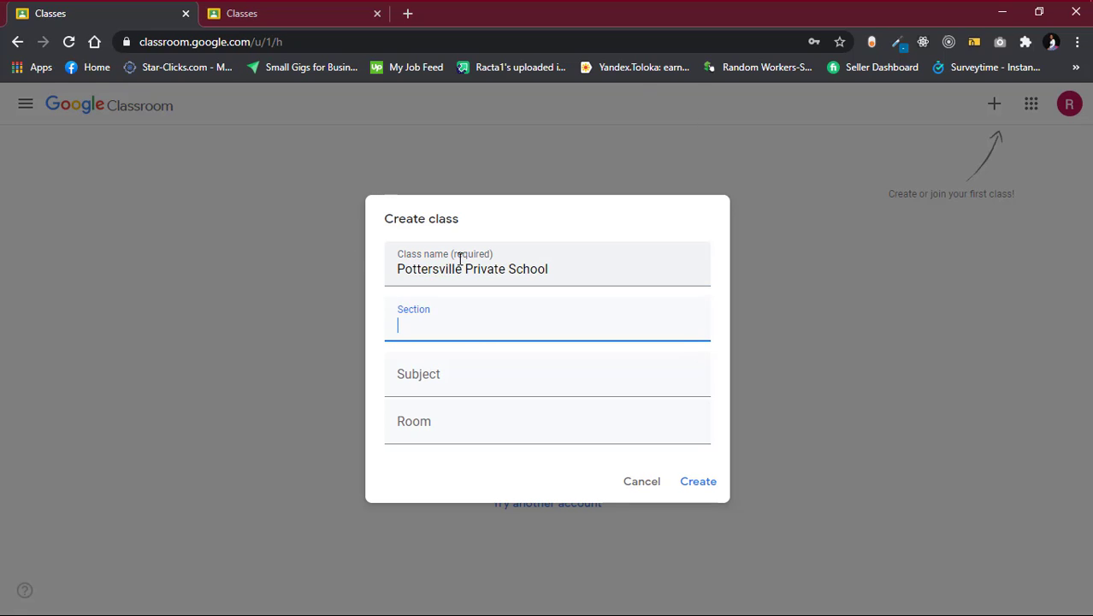
click(644, 483)
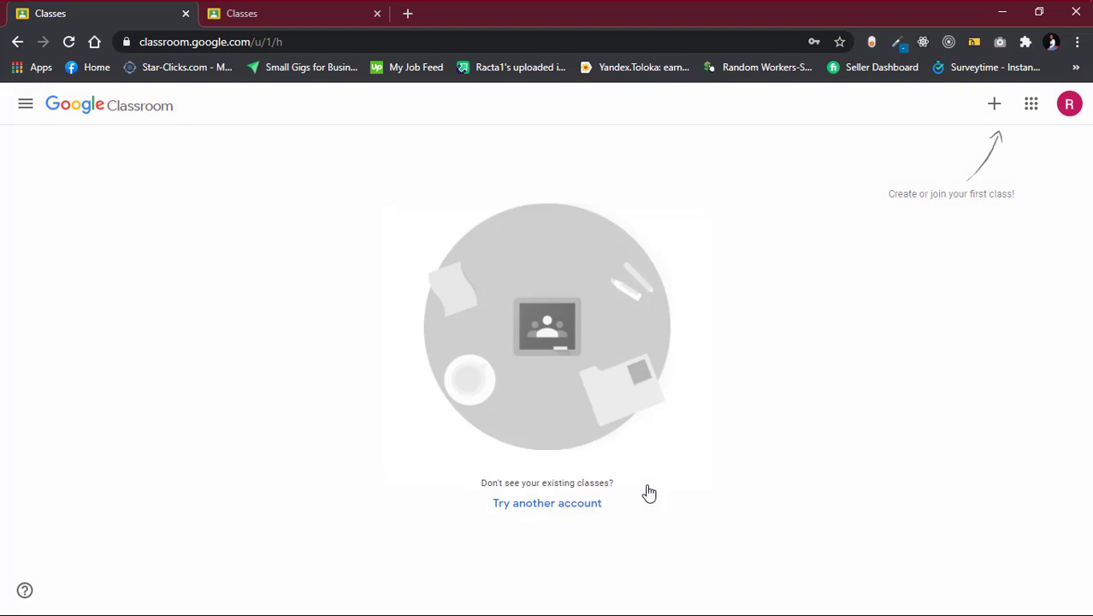
Start creating a class and accept the notice about not using Classroom at a school with students.
click(994, 103)
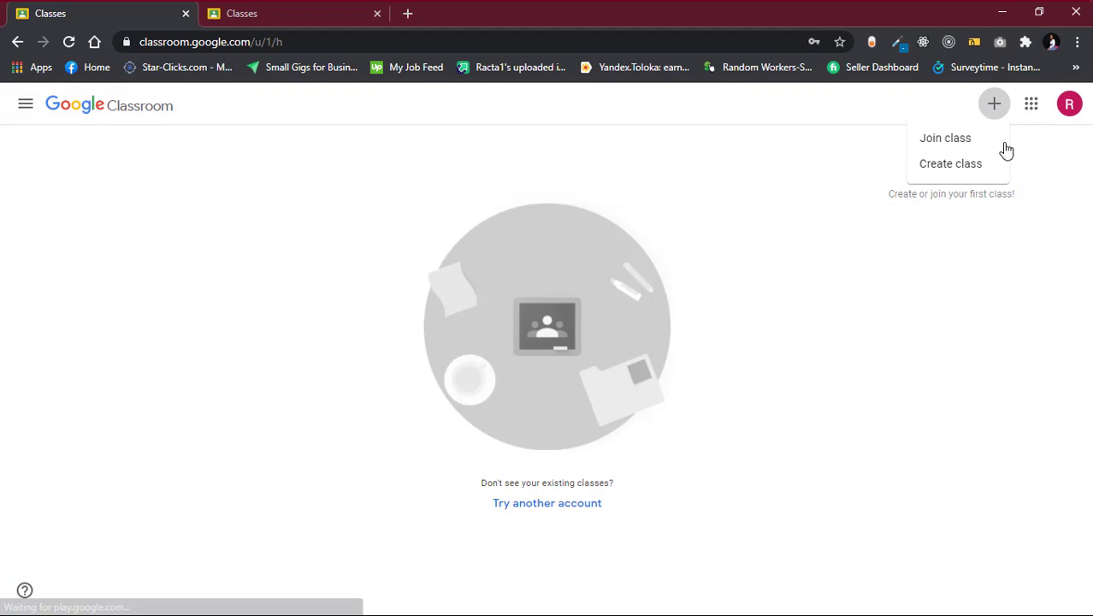
click(951, 164)
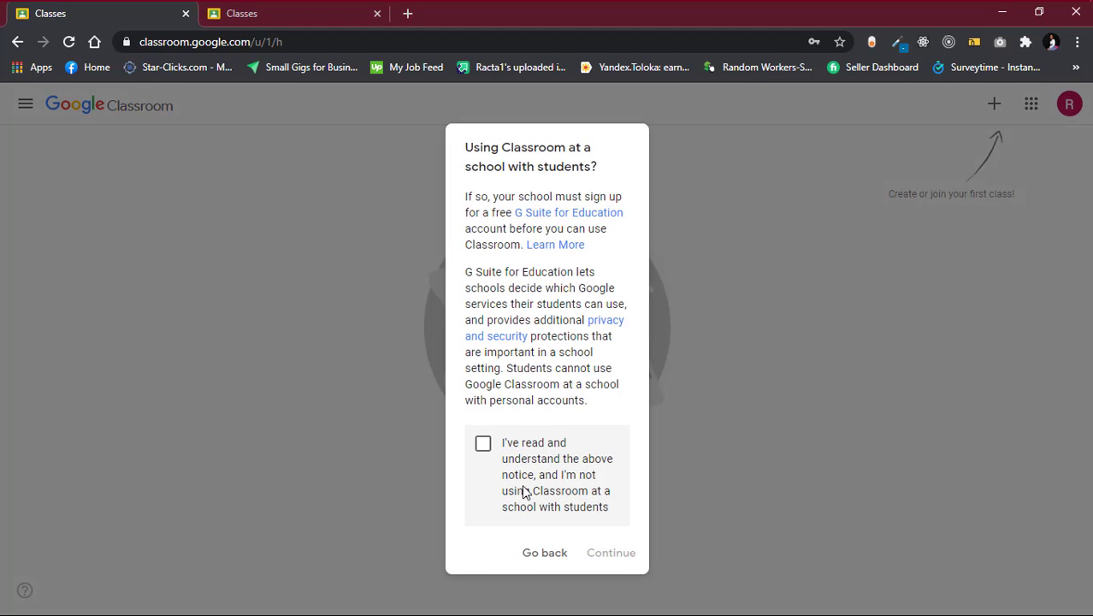
click(483, 446)
click(599, 552)
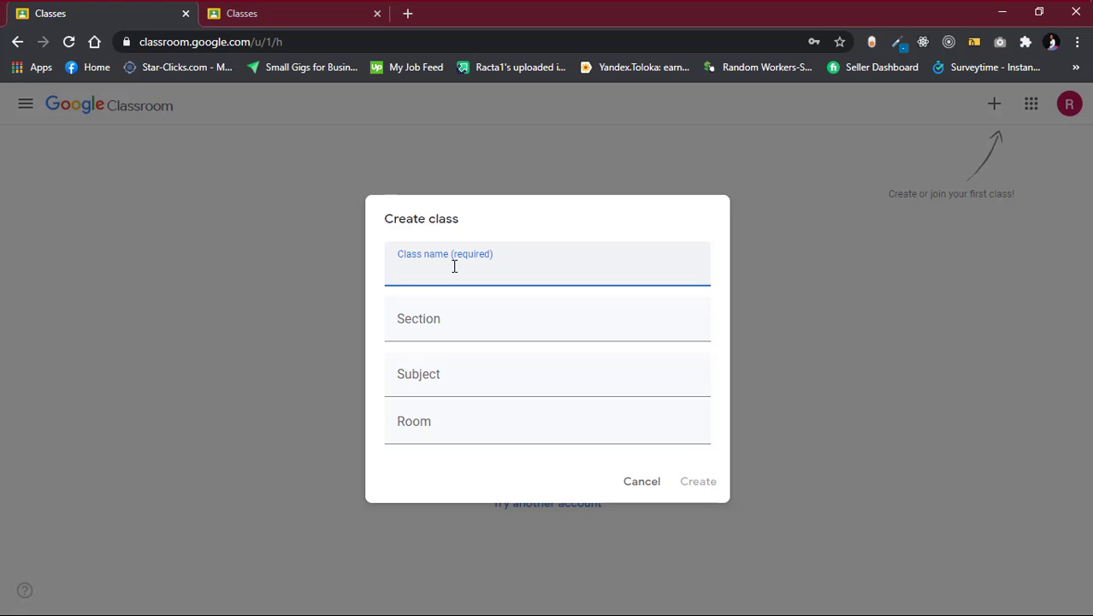
Name the new class Higher Grade 4 and set its section to Arm 1.
text(Higher Grade 4)
click(439, 326)
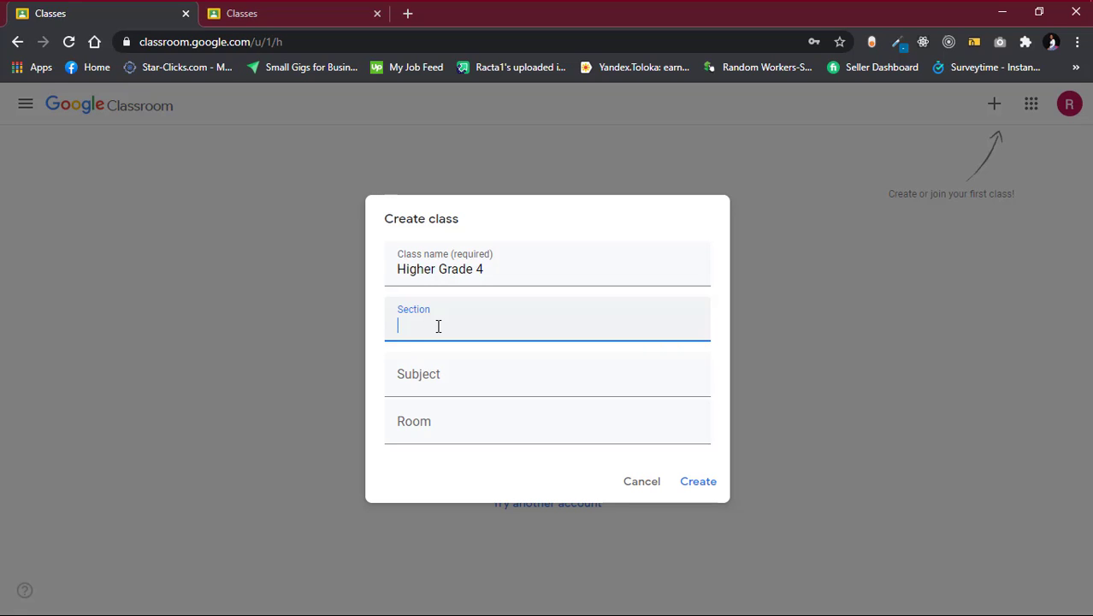
text(Arm 1)
click(417, 392)
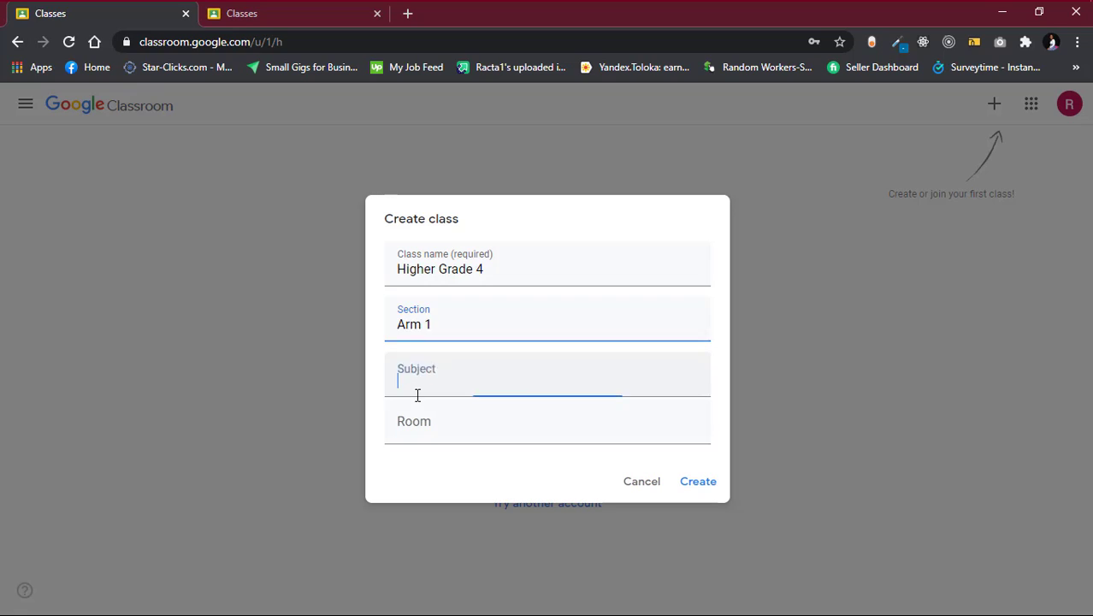
text(M)
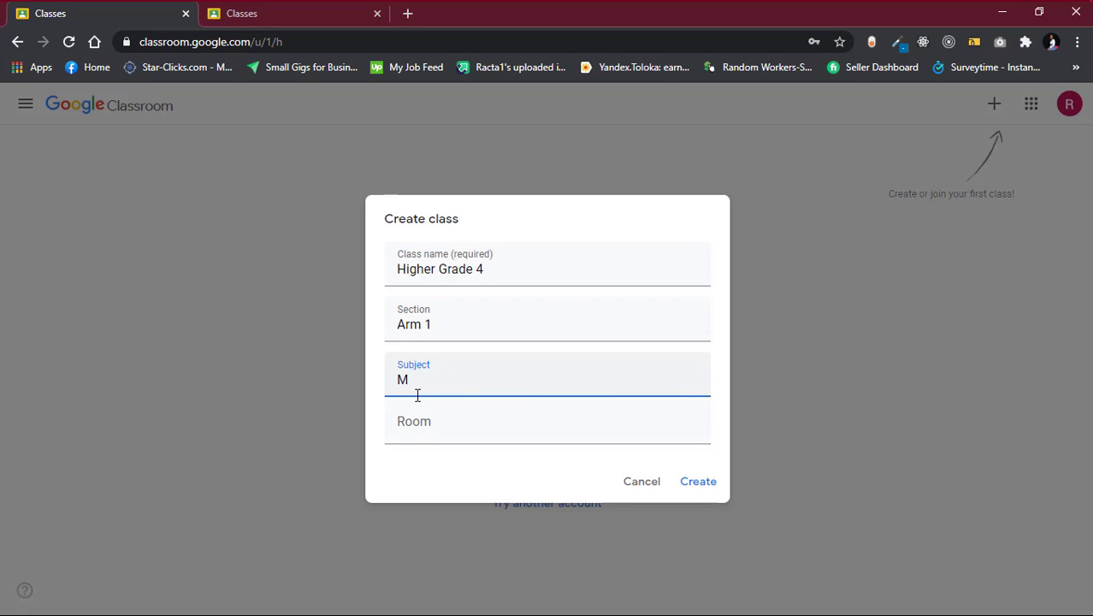
text(athematics)
key(BackSpace)
key(BackSpace)
key(BackSpace)
key(BackSpace)
key(BackSpace)
key(BackSpace)
key(BackSpace)
key(BackSpace)
key(BackSpace)
key(BackSpace)
key(BackSpace)
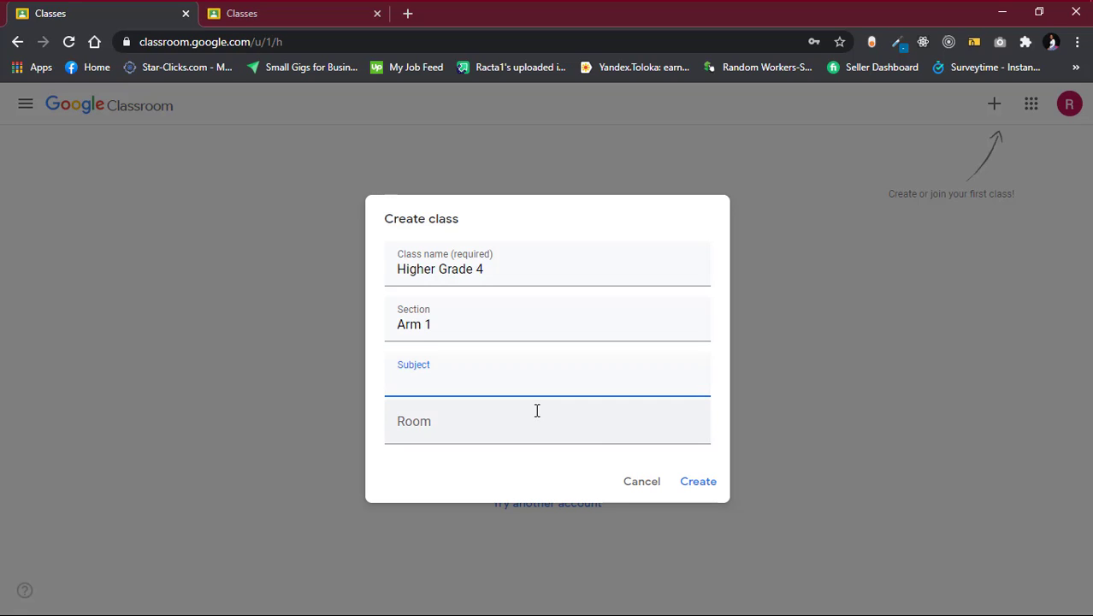
Create the class with the subject and room left empty, and open its Classwork page.
click(698, 483)
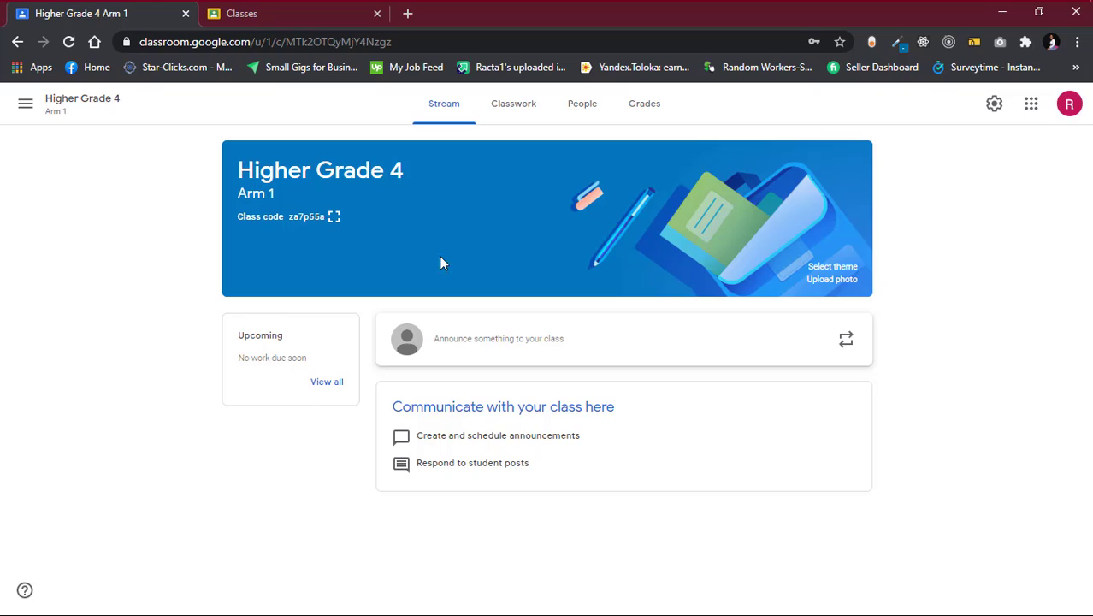
click(516, 112)
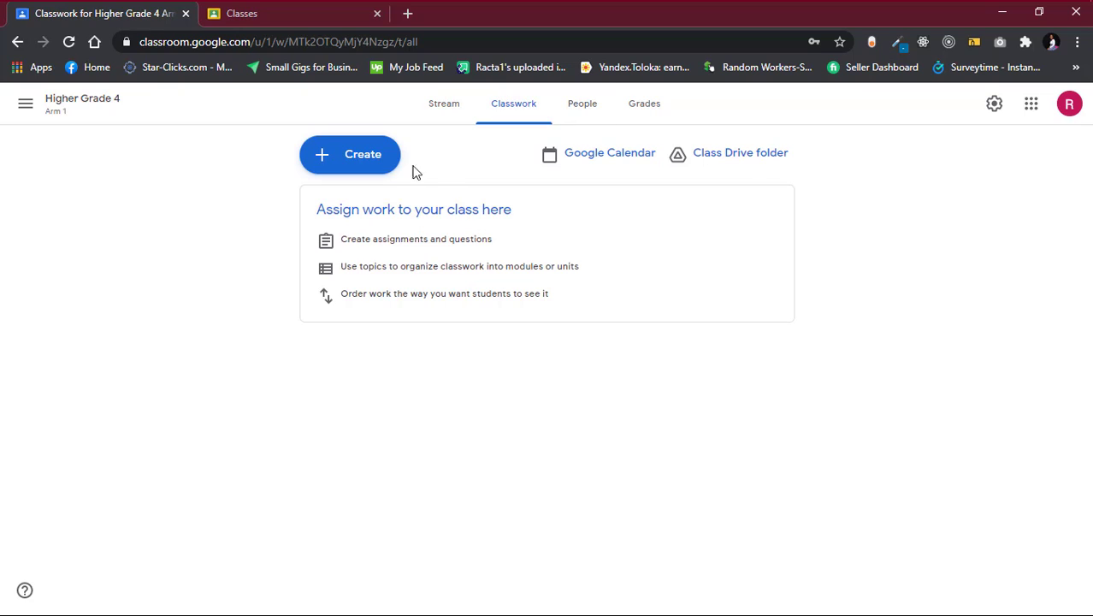
Start a new material post in the class's classwork and dismiss the notice about posting now or planning ahead.
click(373, 160)
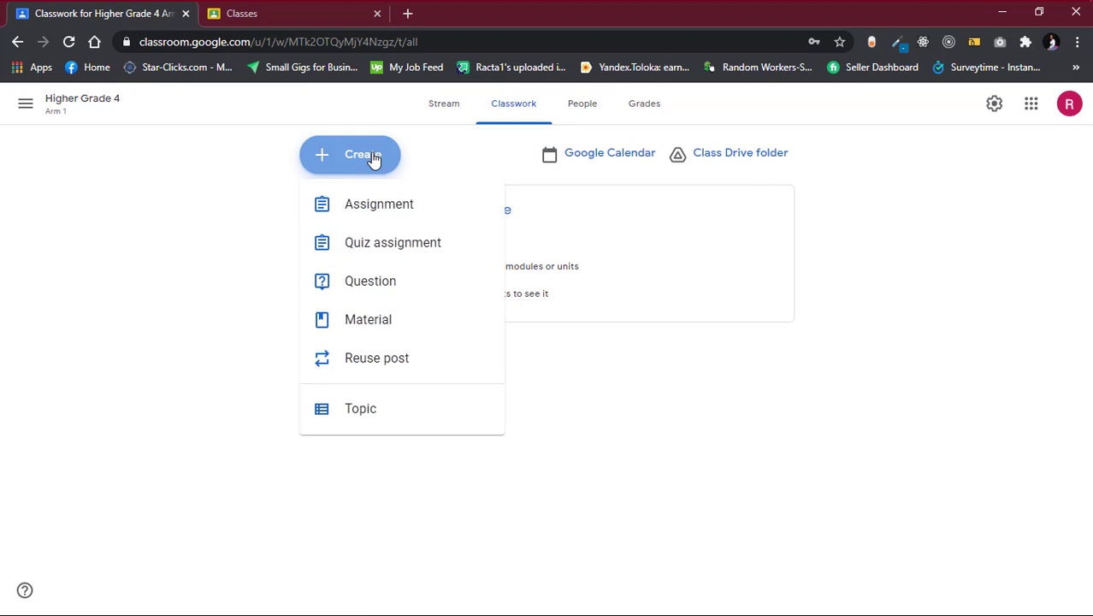
click(368, 329)
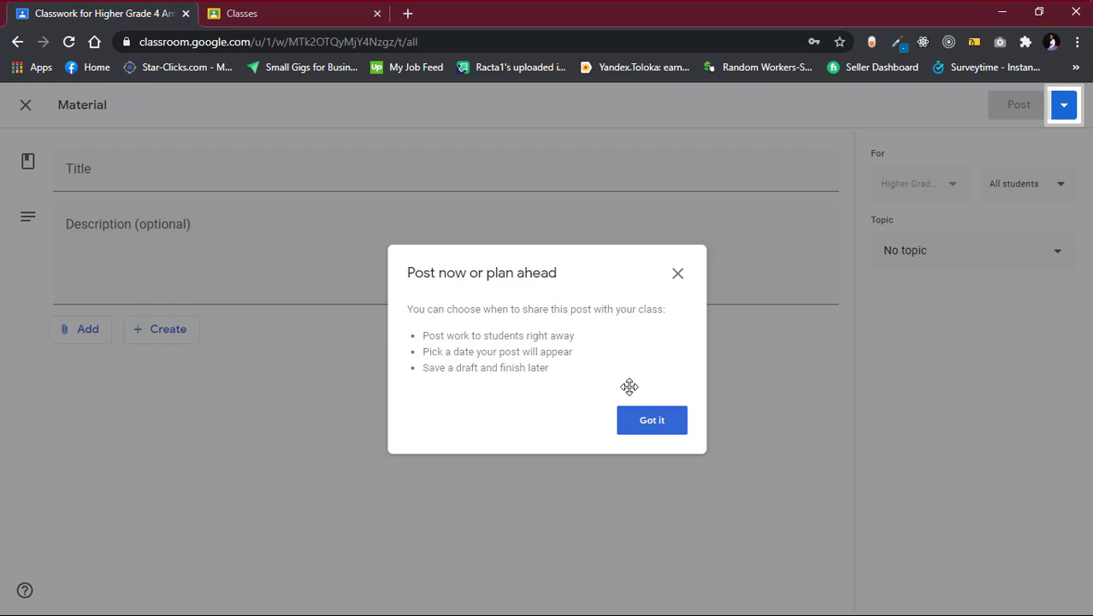
click(652, 420)
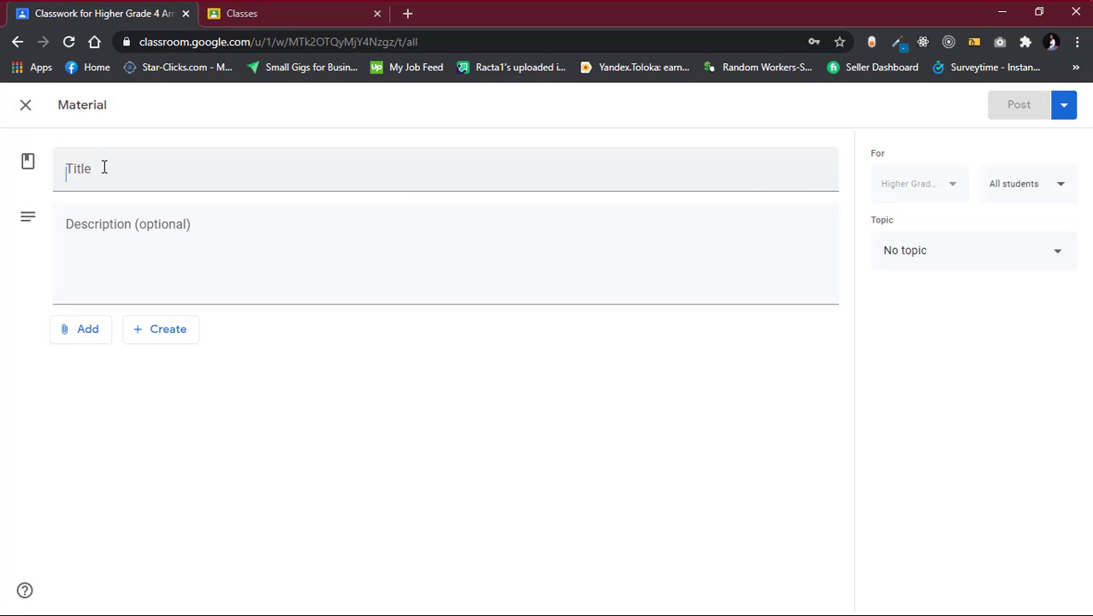
Title the material "Mathematics - Multiplication and Division of Fractions" and leave the description empty.
click(103, 167)
text(Mathe)
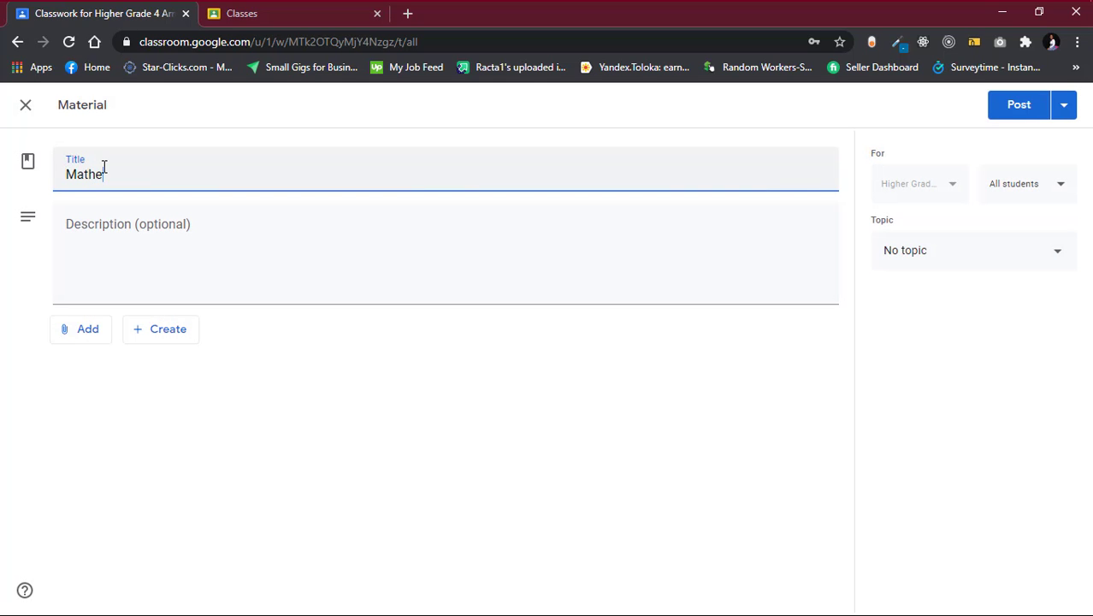
text(matics)
text(- Mukltiplica)
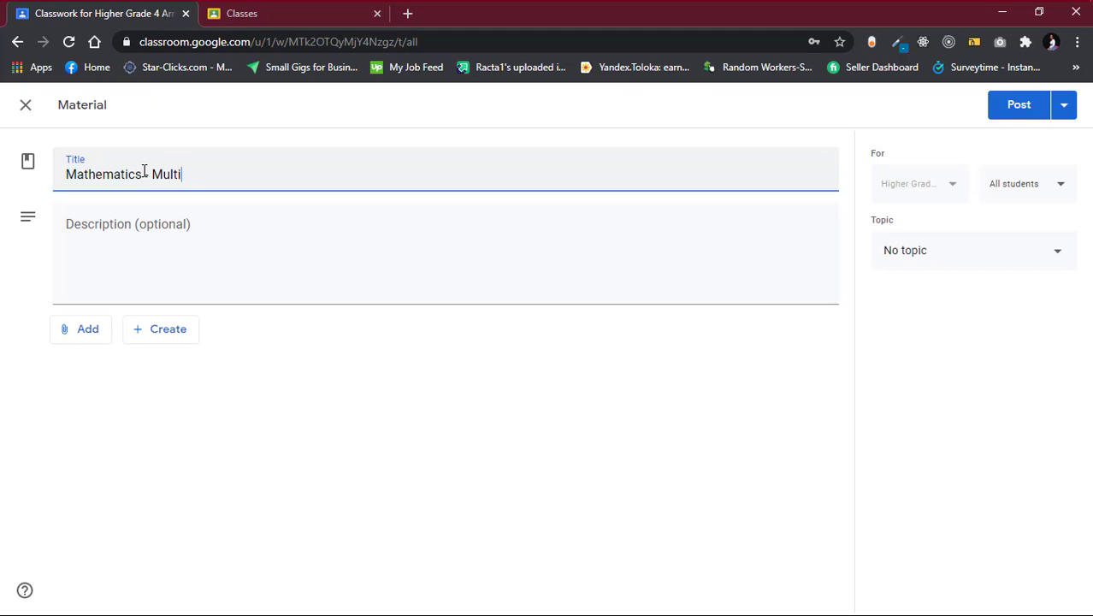
text(ion and D)
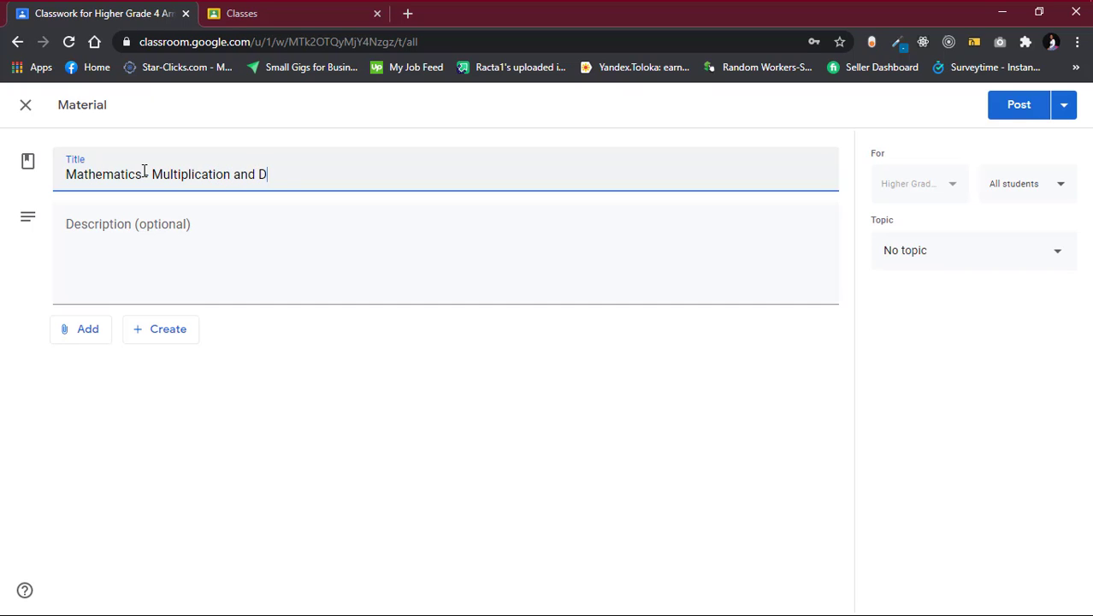
text(ivision of)
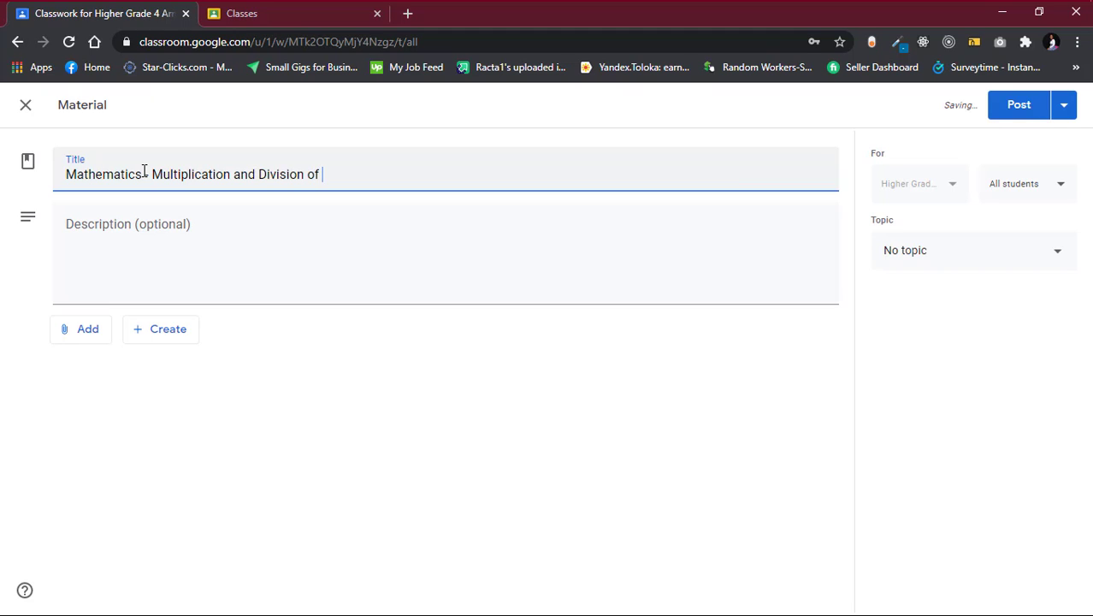
text( Fractions)
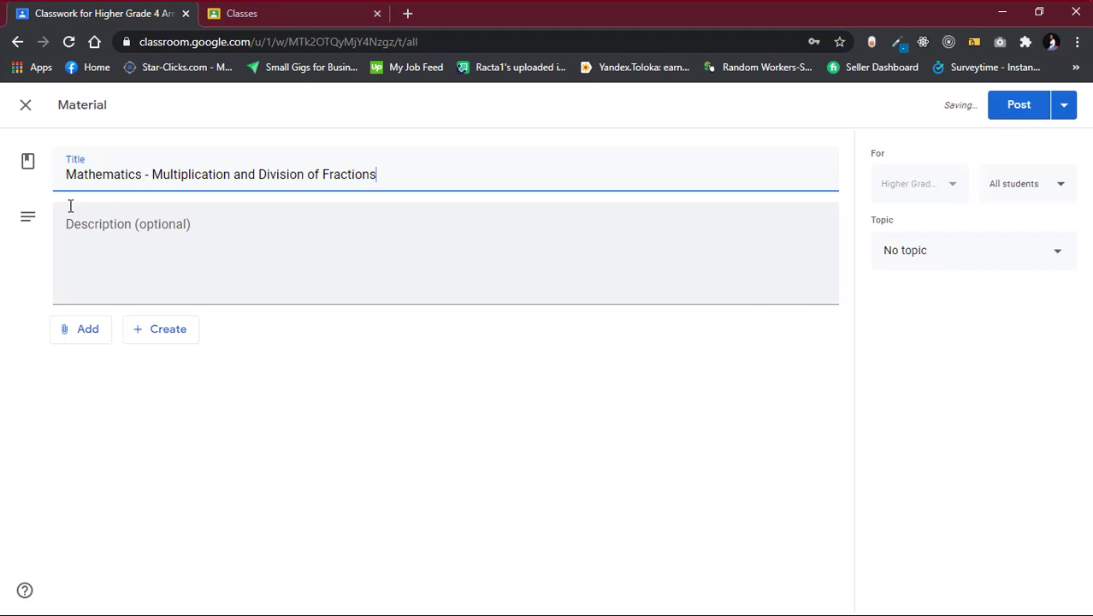
click(75, 234)
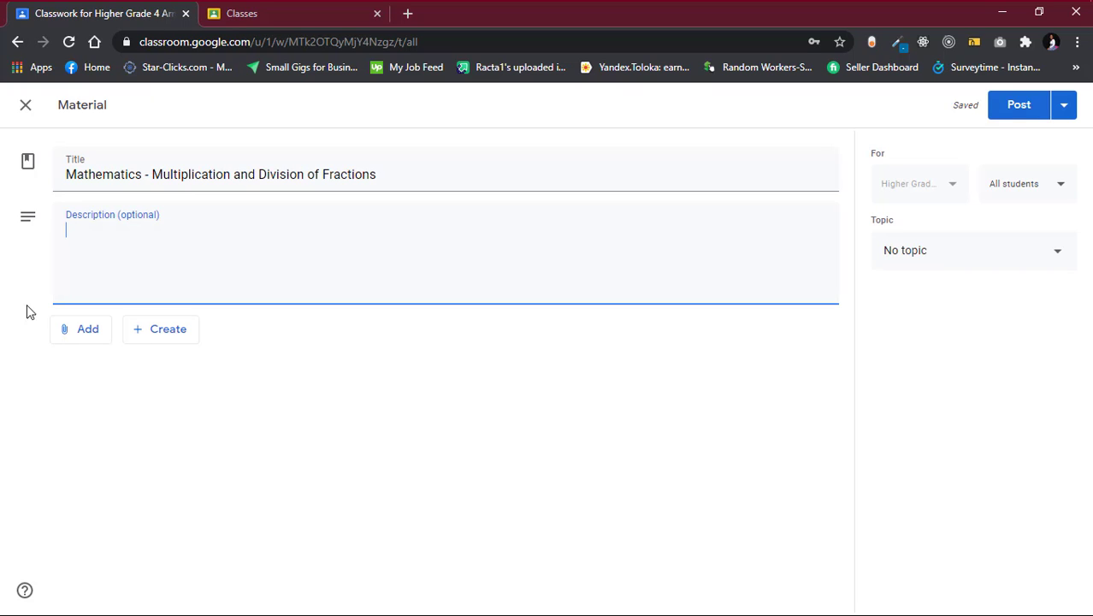
mouse_move(709, 18)
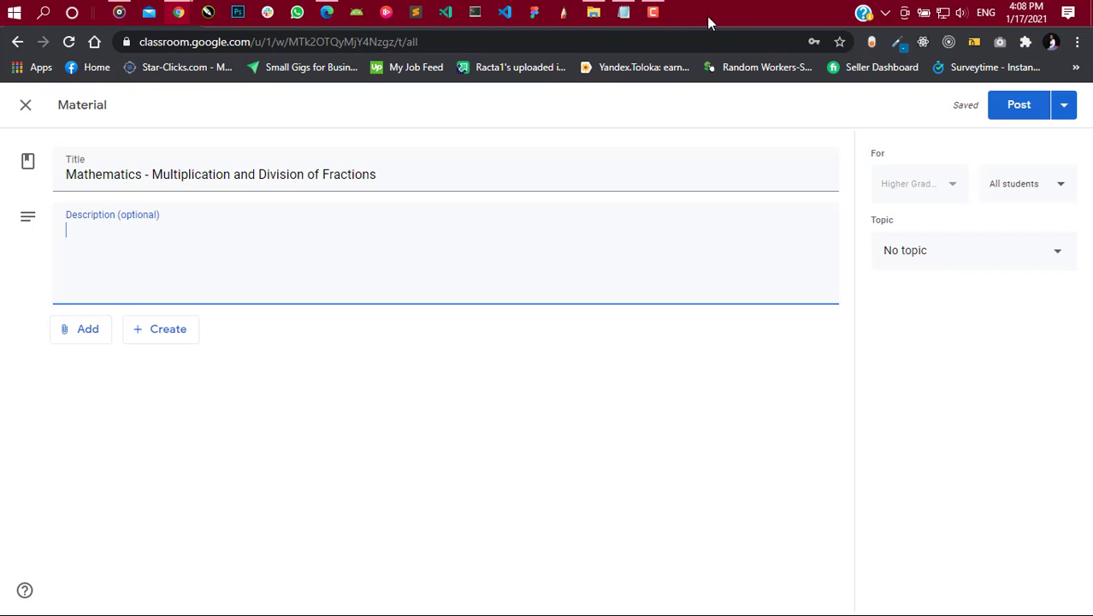
click(656, 15)
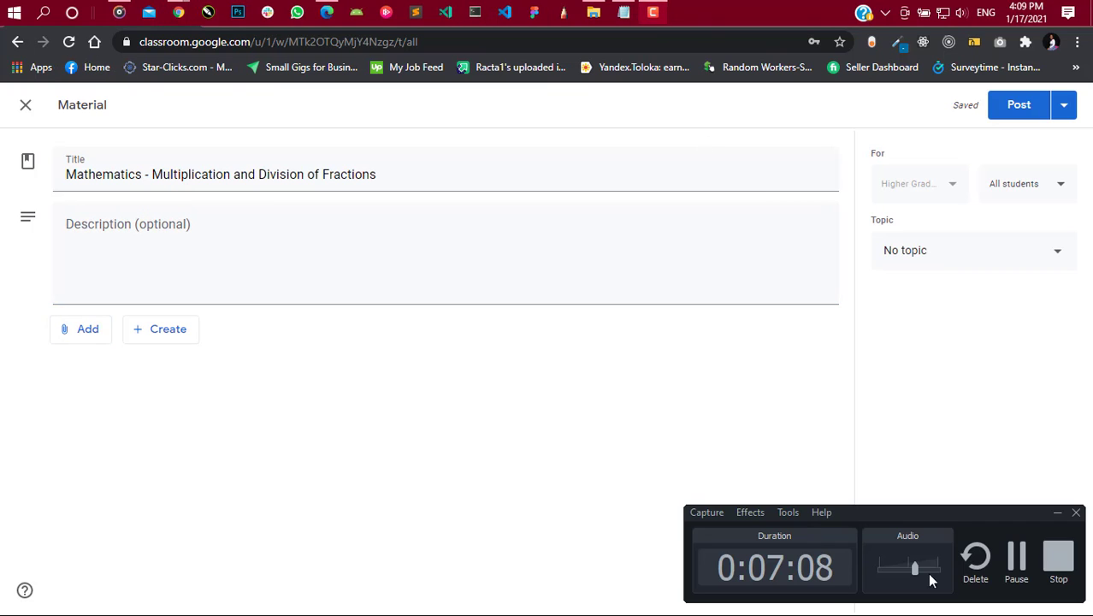
click(1018, 561)
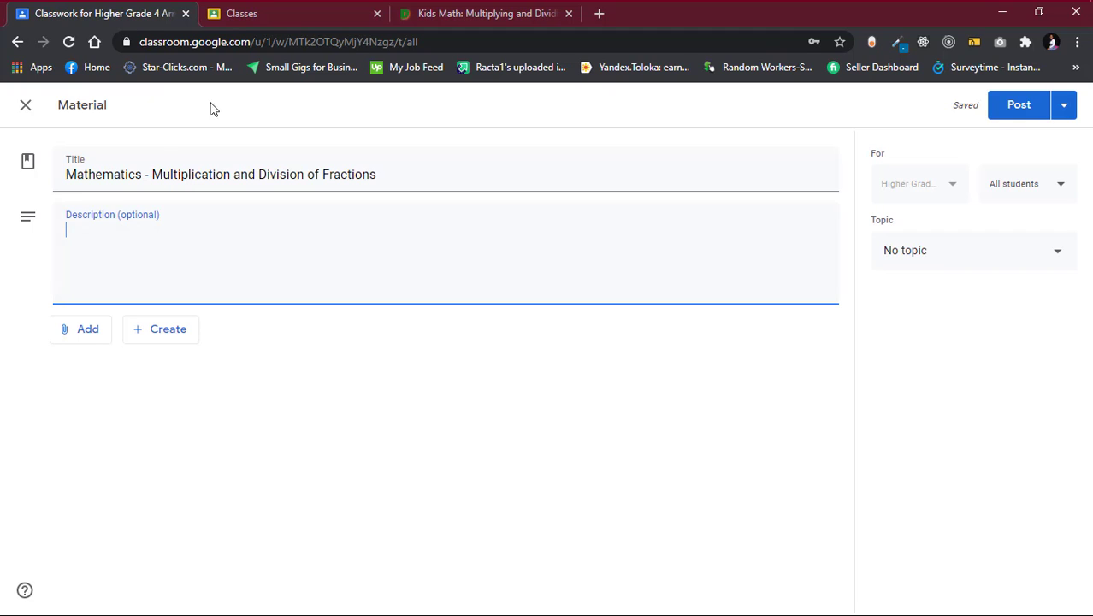
Start attaching a file from the computer to the material through the Google Drive upload.
click(86, 329)
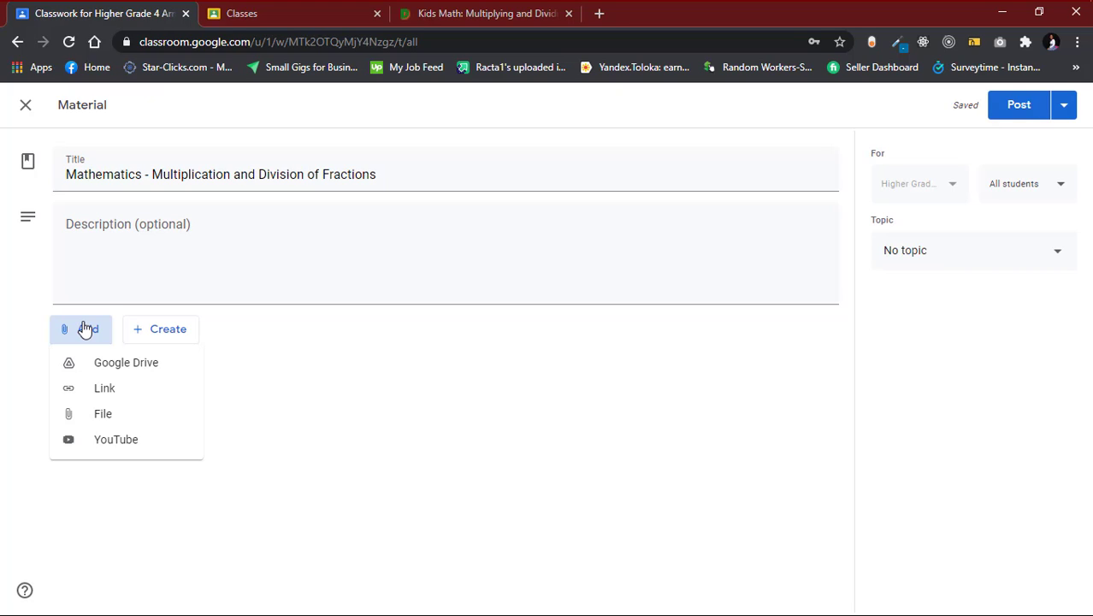
click(75, 413)
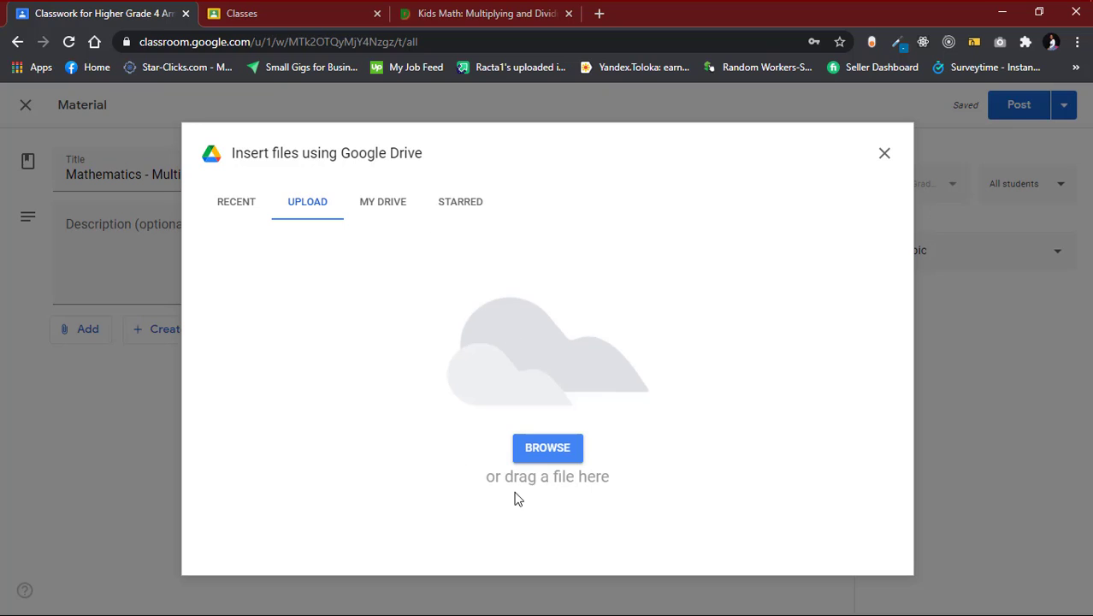
click(543, 448)
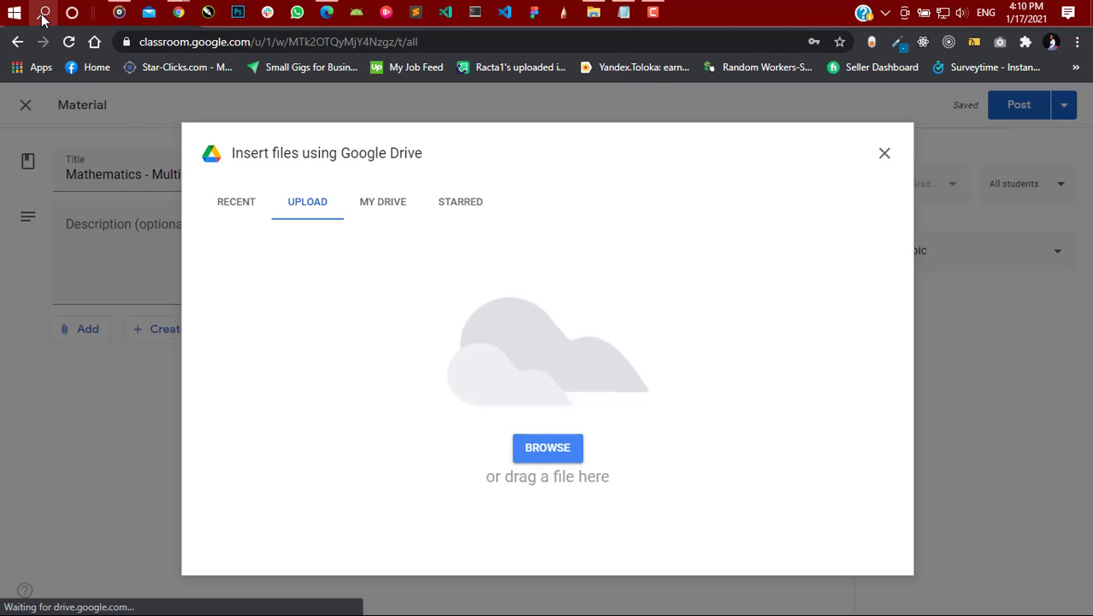
Switch to Word 2013 and create a blank document.
click(44, 13)
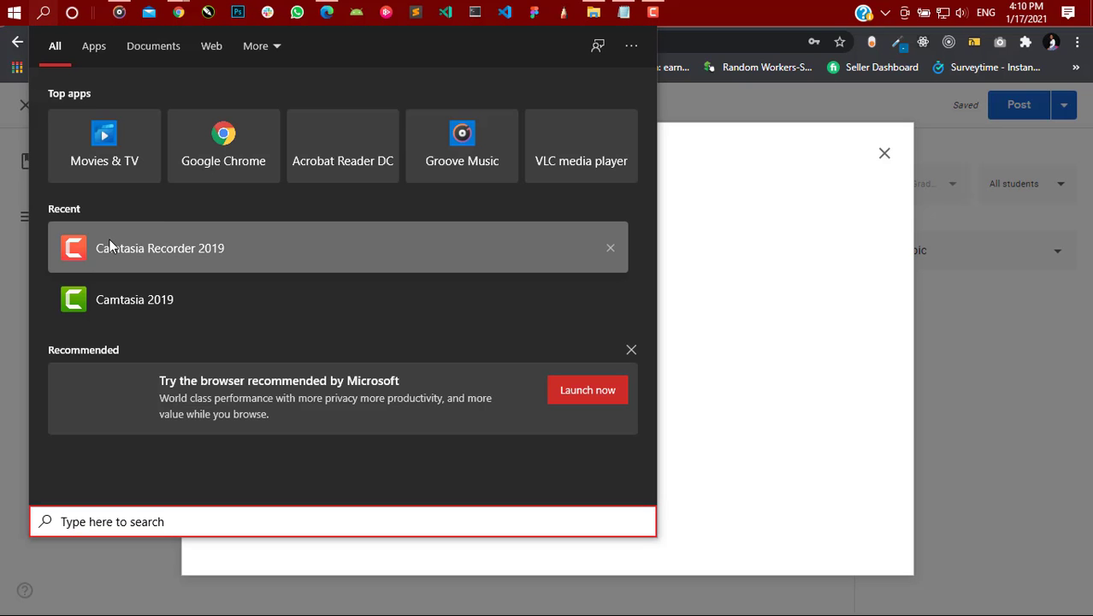
text(word)
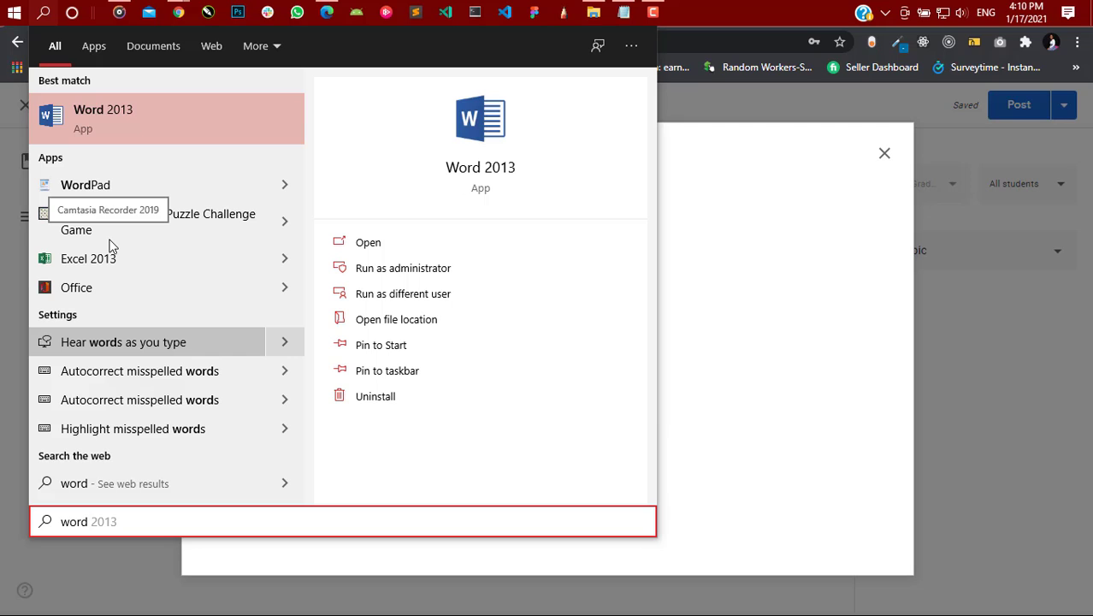
key(Escape)
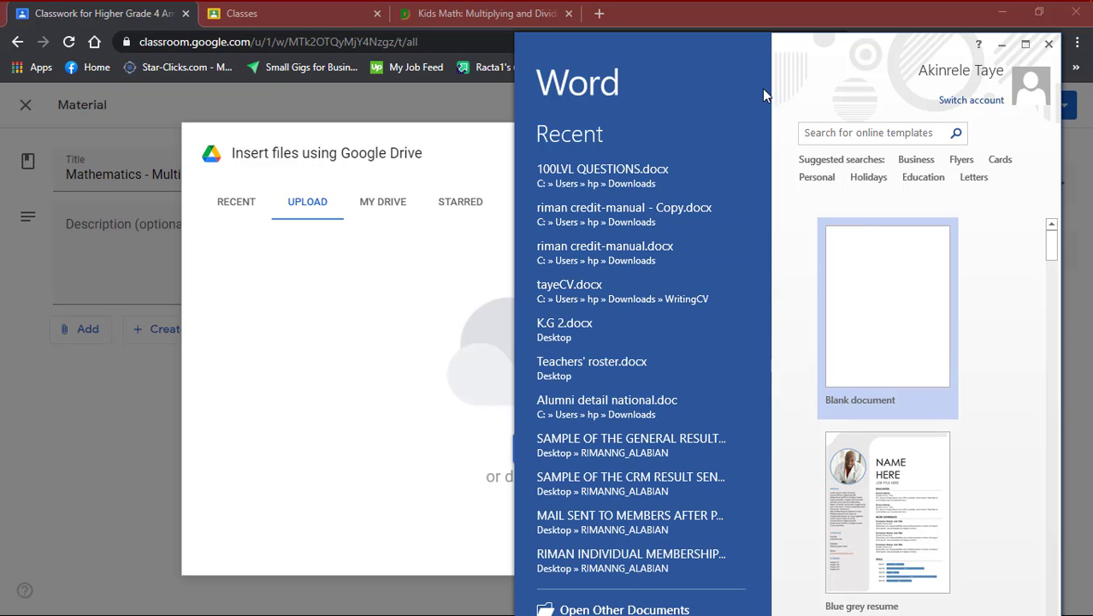
scroll(851, 396, down, 3)
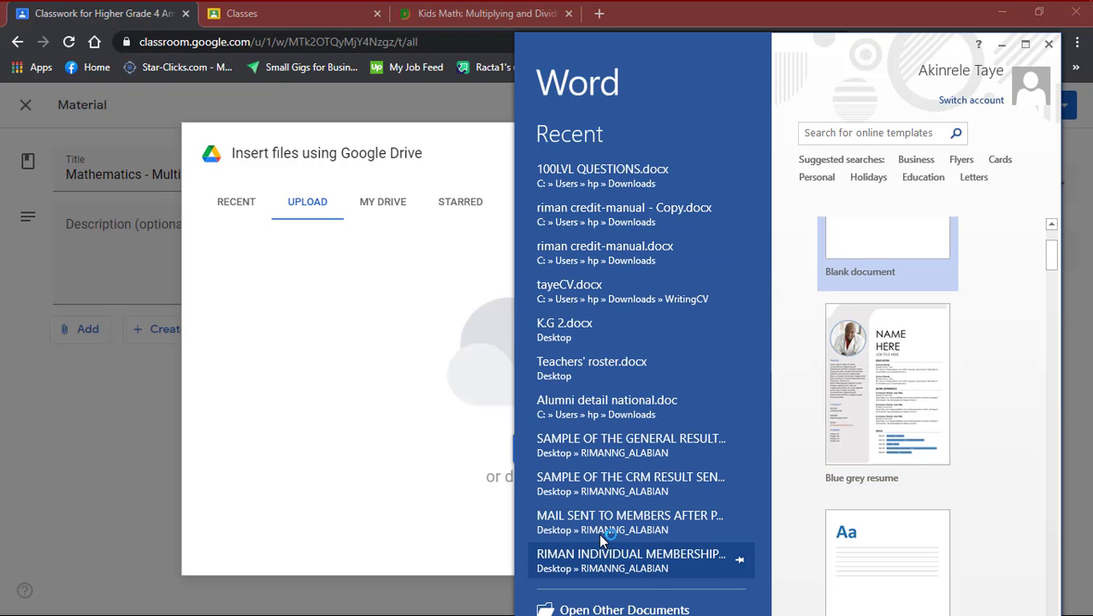
click(1026, 44)
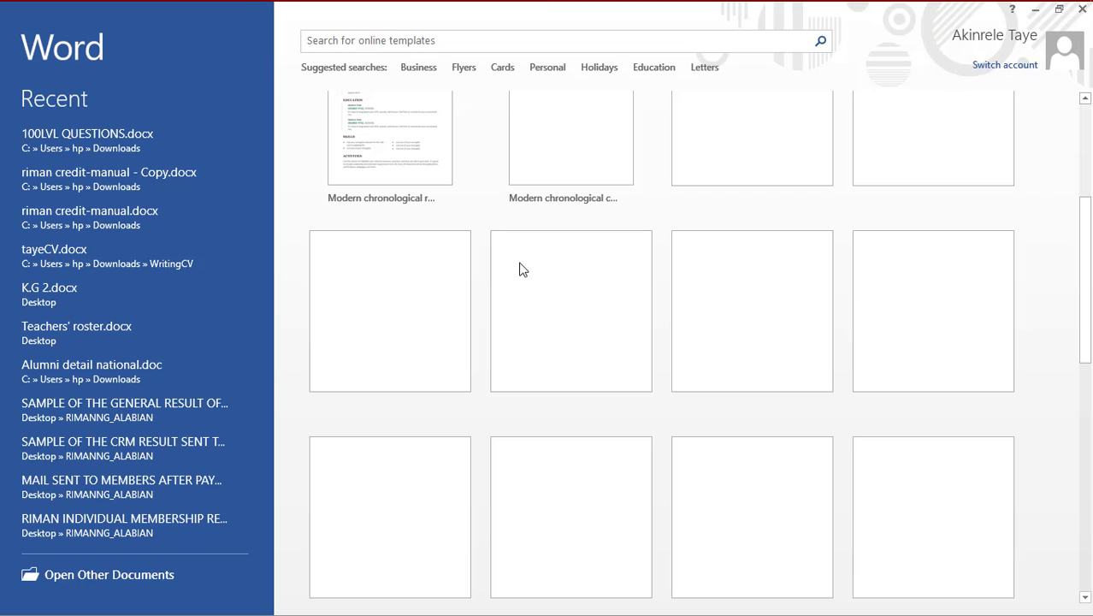
scroll(454, 197, up, 6)
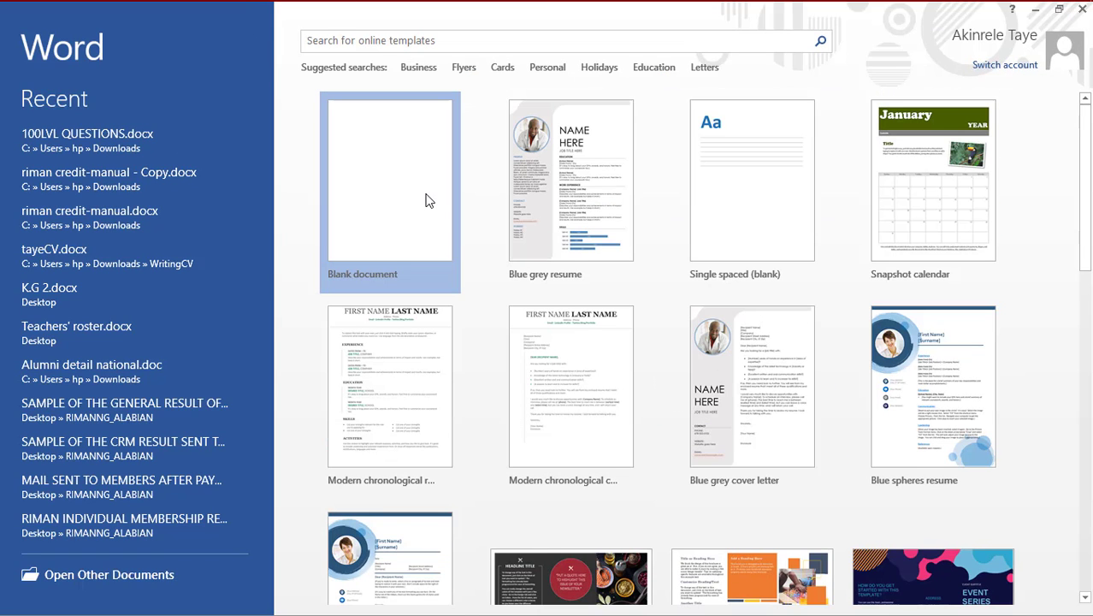
click(408, 288)
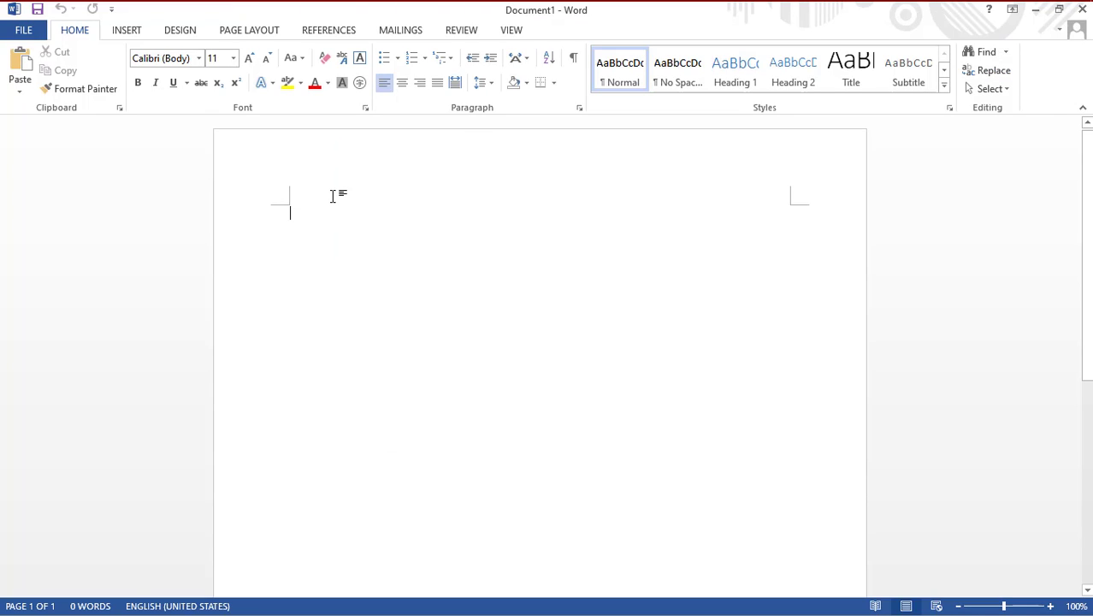
Write "Mathematics" and, on a second line, "Multiplication and Division of Fractions" in the blank document.
text(Ma)
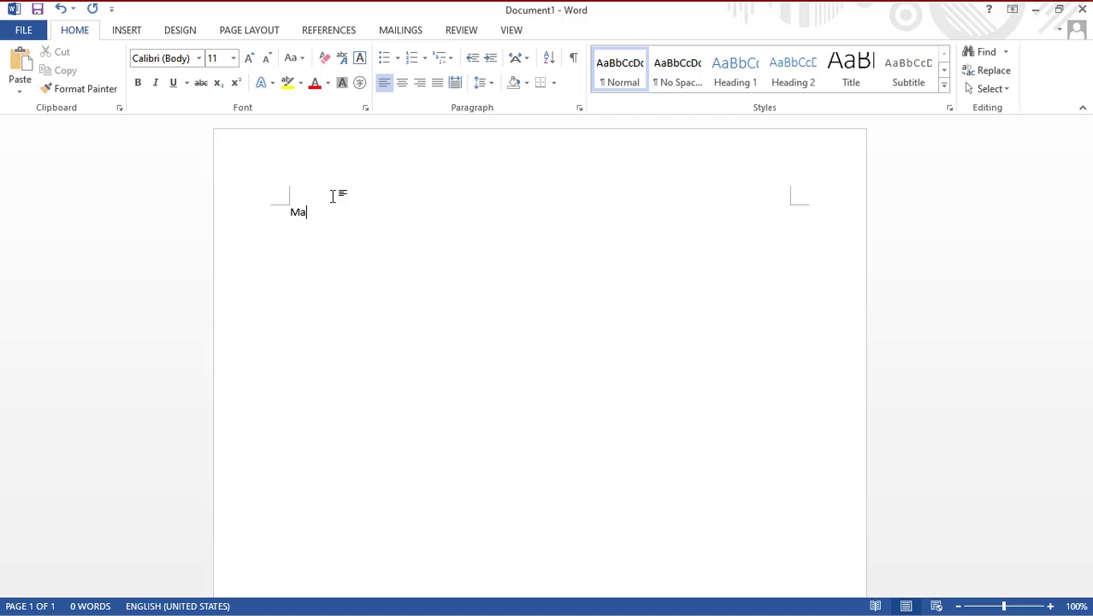
text(th)
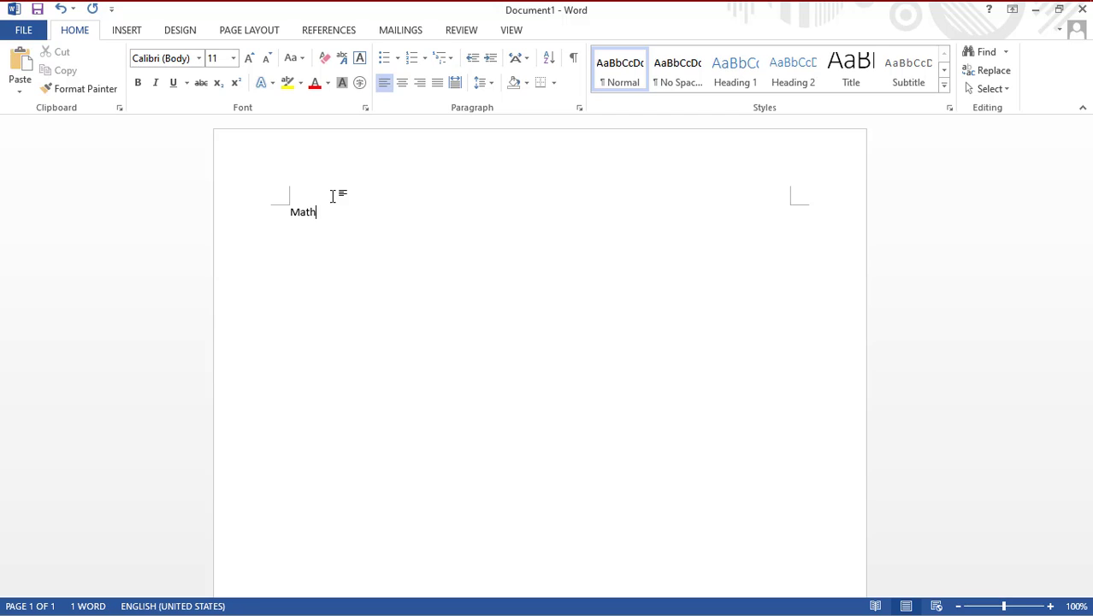
text(ematic)
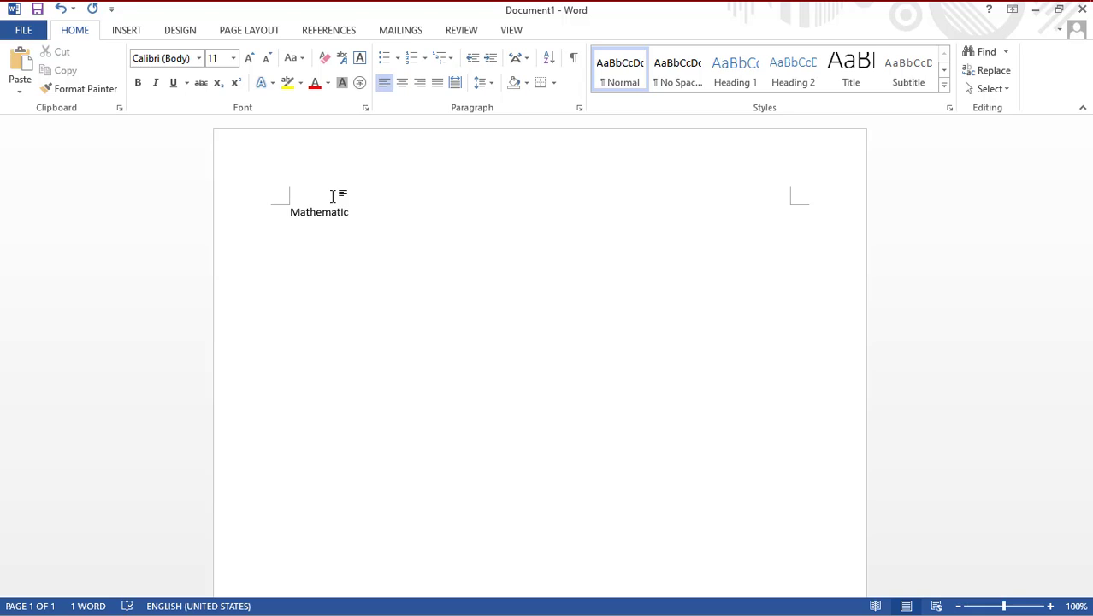
text(s)
key(Return)
text(Multiplic)
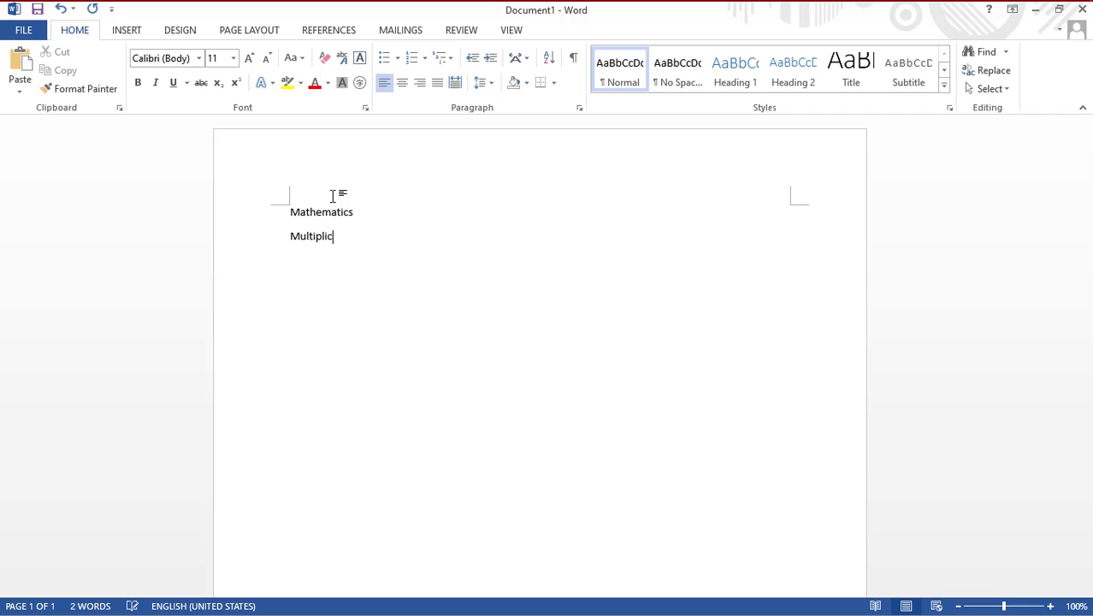
text(ation and Division)
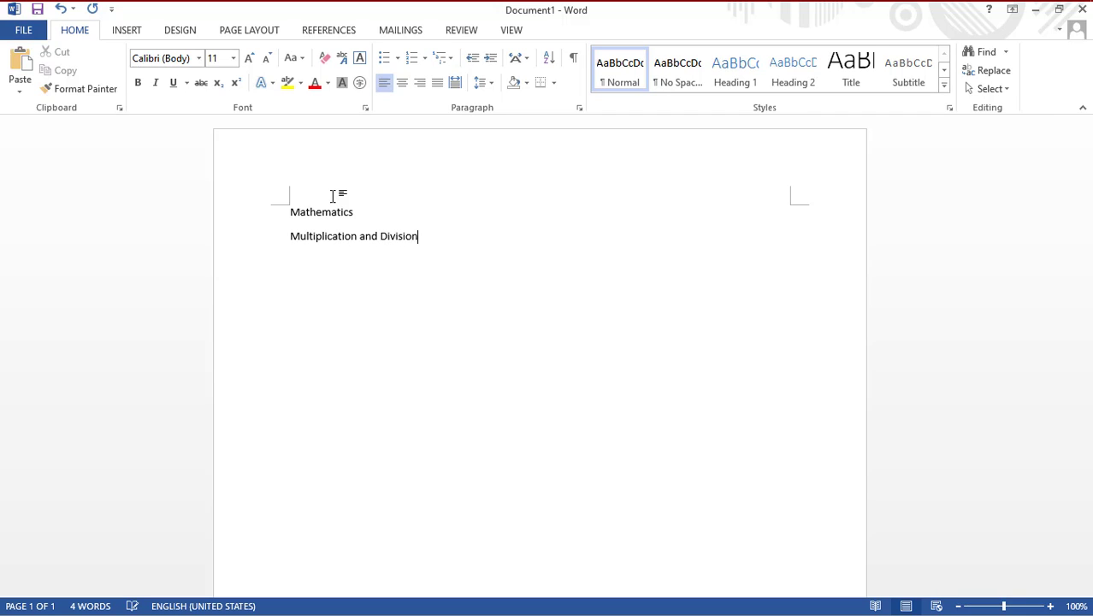
text( of Fractions)
key(Return)
Save the document to the computer's Downloads folder as Mathematics.docx.
key(ctrl+s)
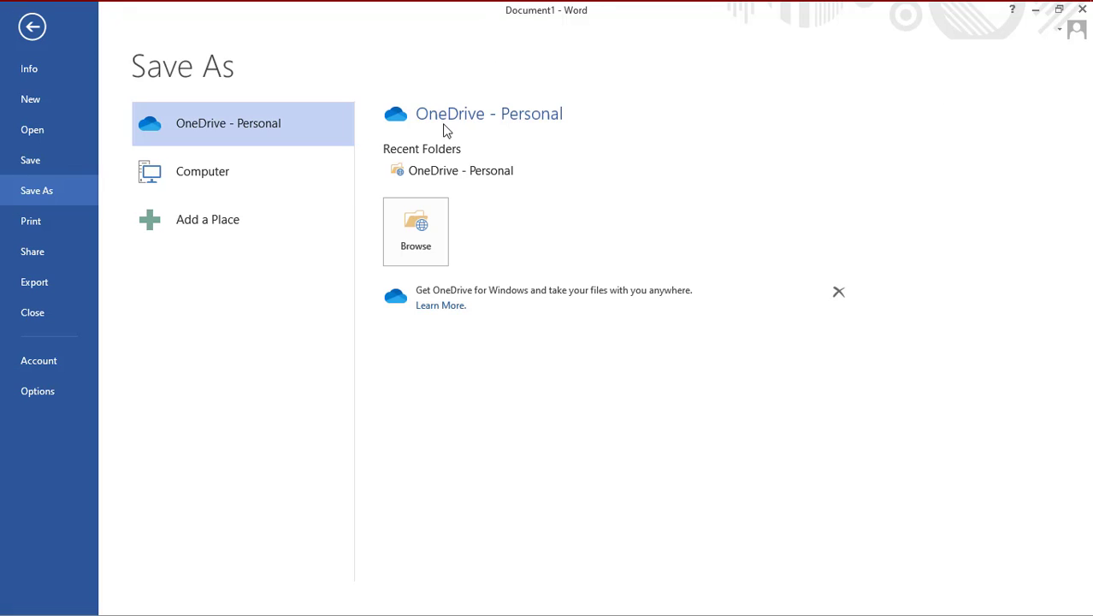
click(241, 187)
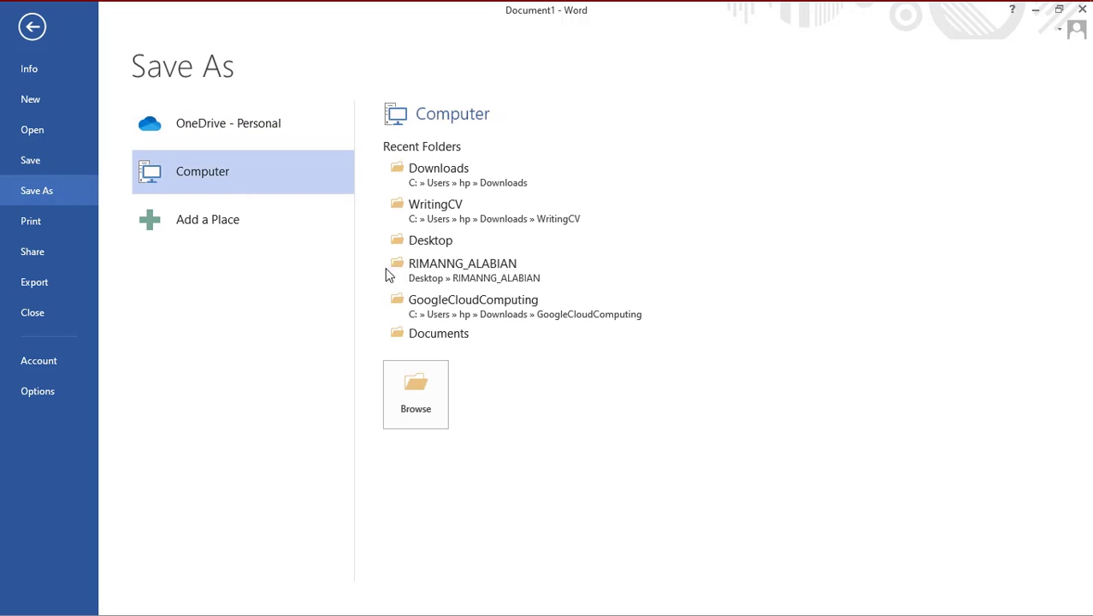
click(422, 394)
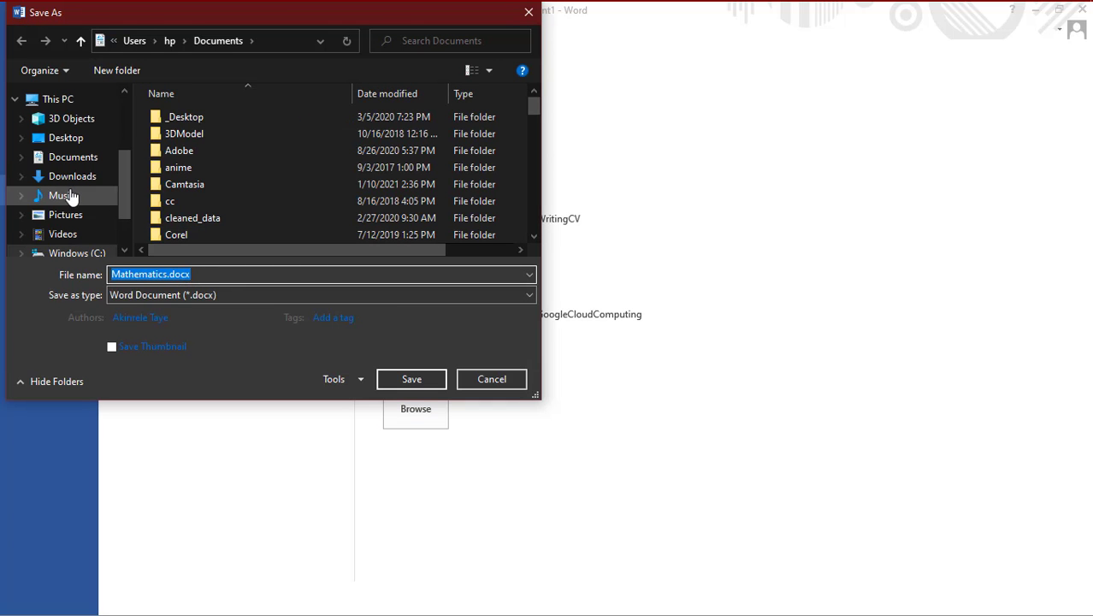
click(75, 161)
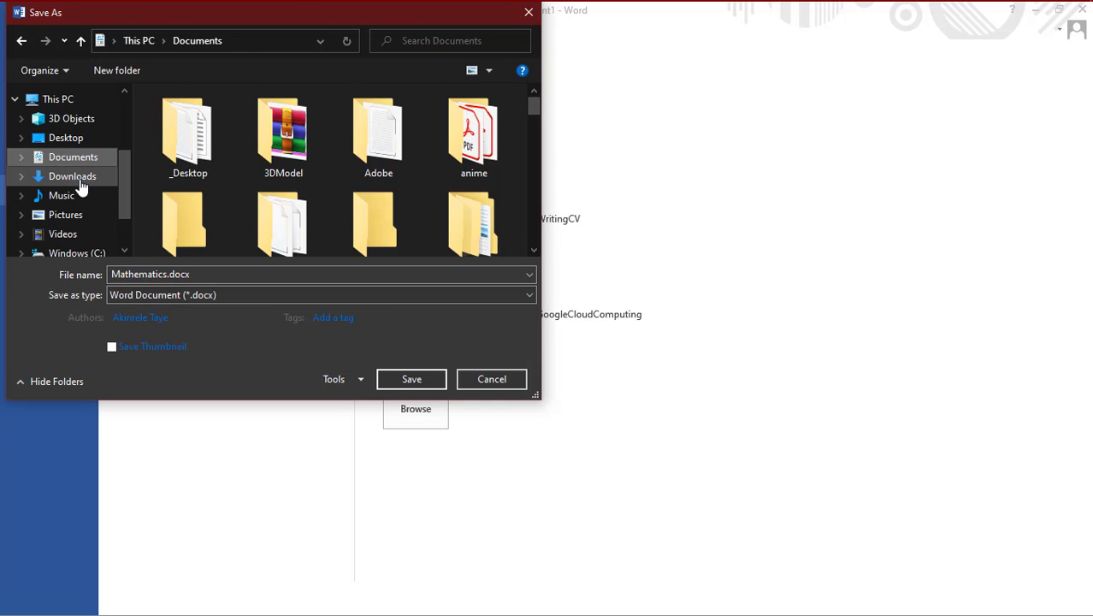
click(81, 182)
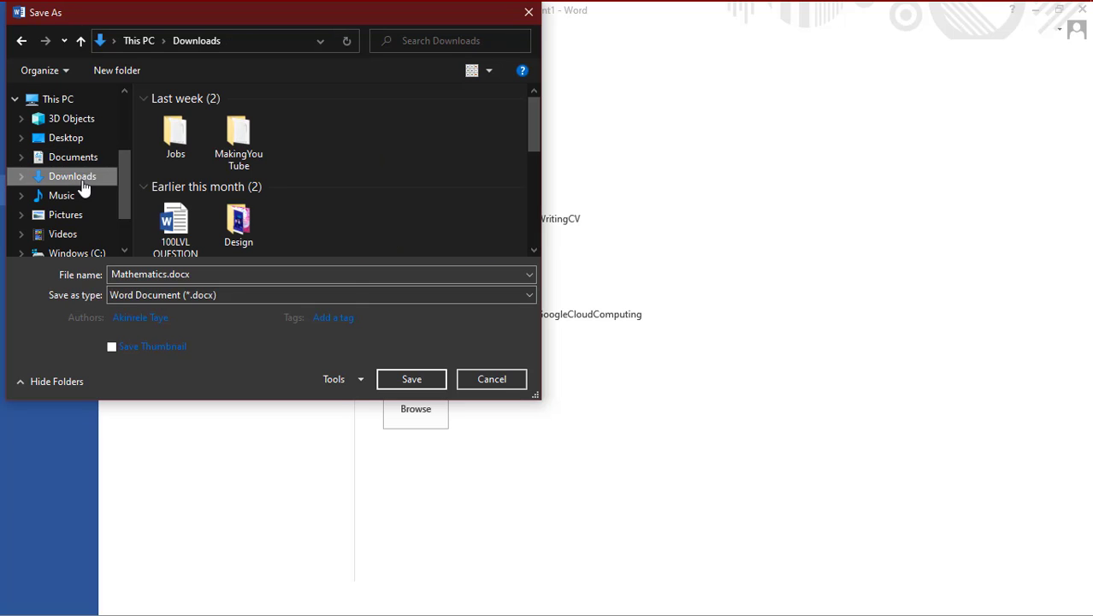
click(418, 381)
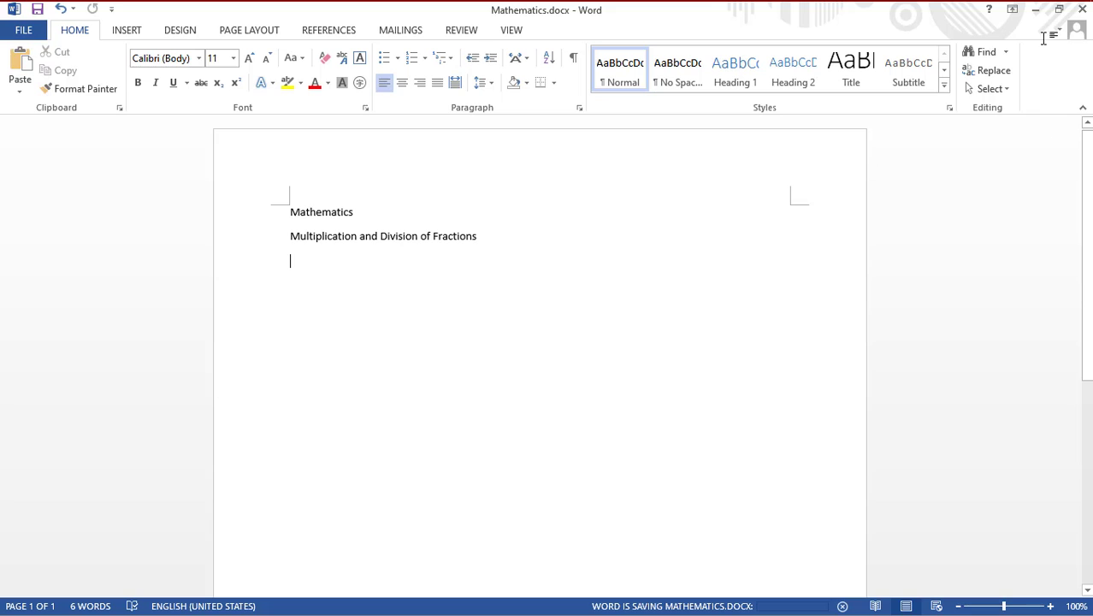
Return to the Google Drive upload in the browser and attach Mathematics.docx from the Downloads folder to the material.
click(1035, 9)
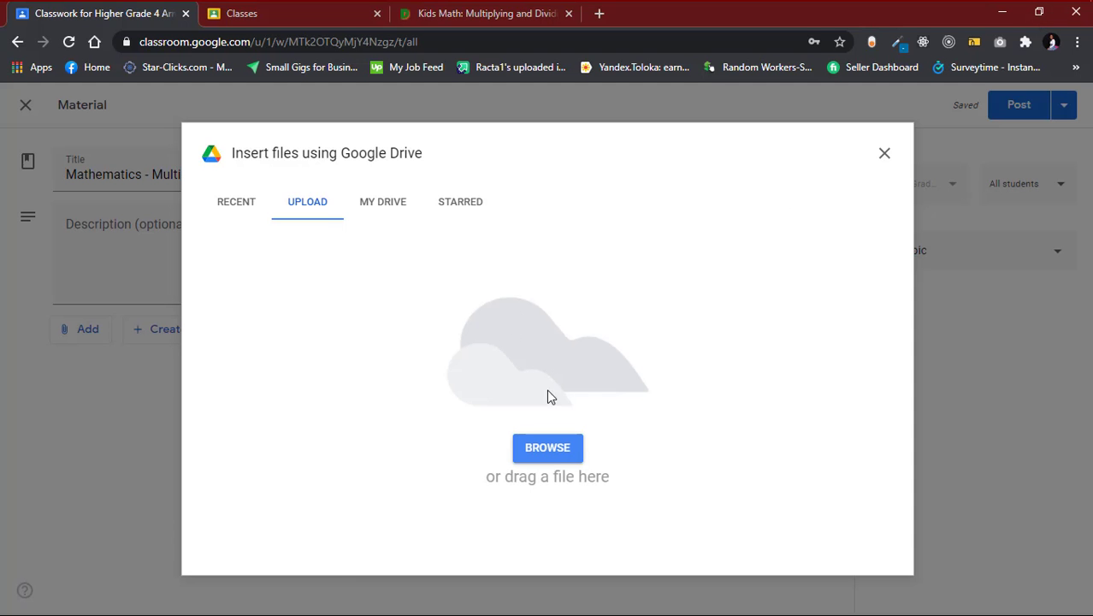
click(549, 462)
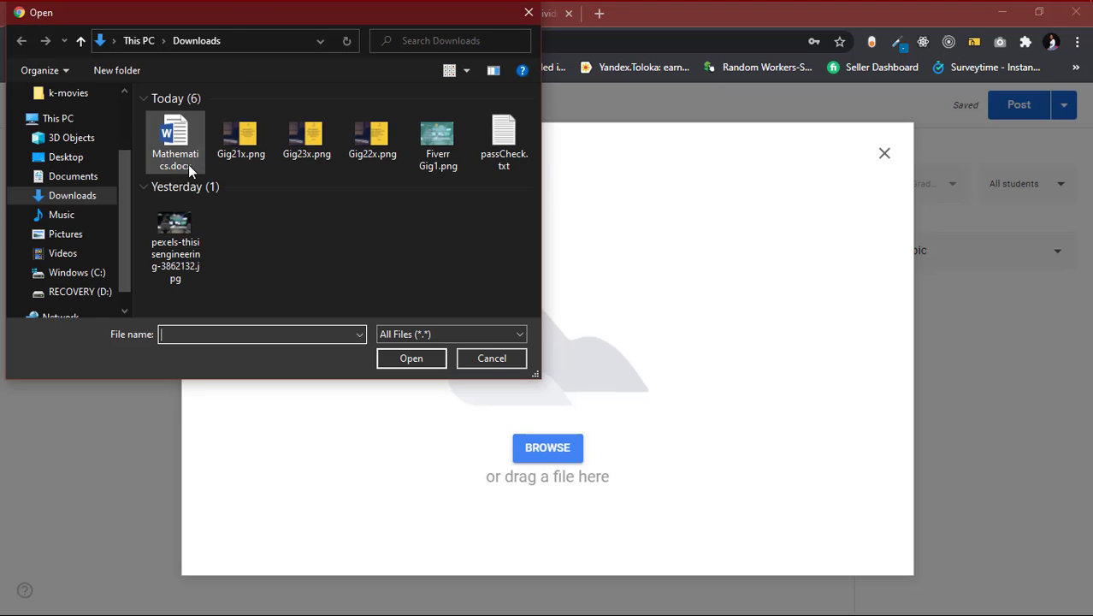
click(186, 162)
click(437, 359)
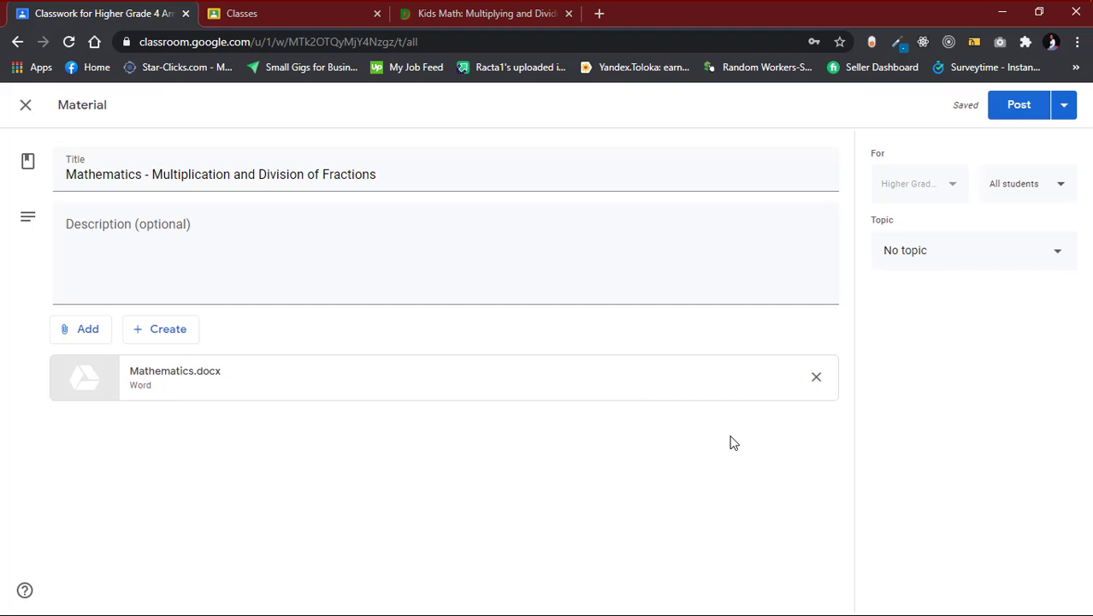
Open a new browser tab, then review the Ducksters page on multiplying and dividing fractions from its beginning.
click(599, 13)
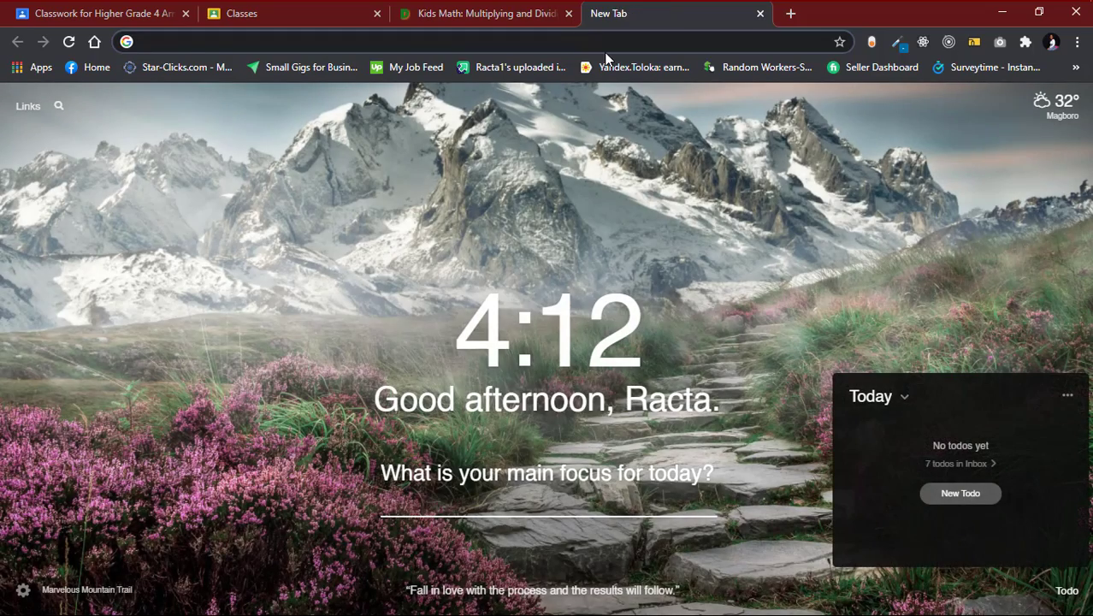
click(516, 19)
scroll(339, 274, up, 5)
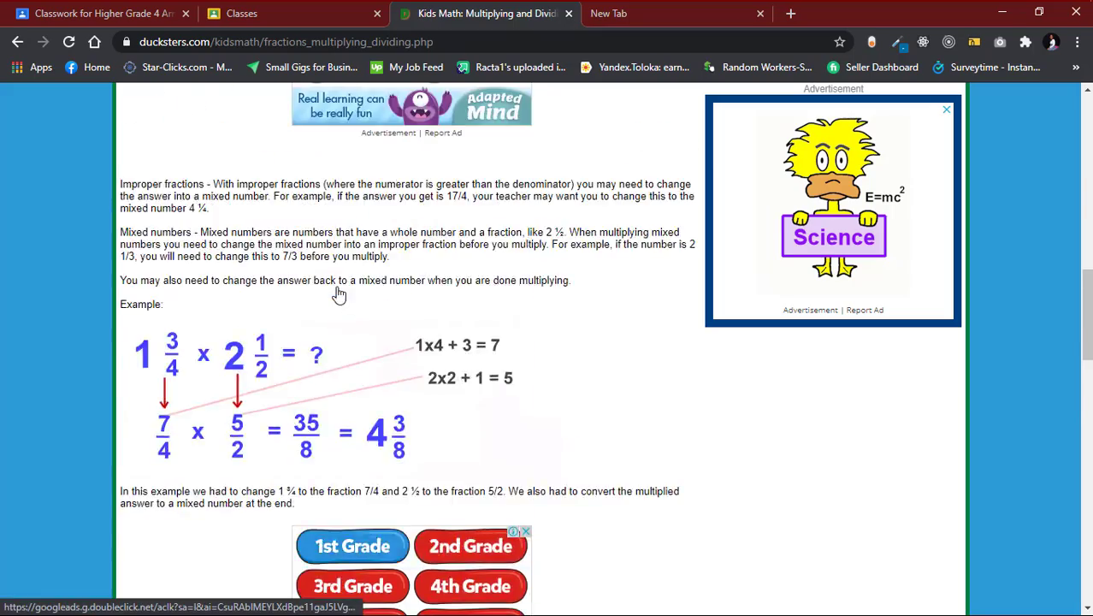
scroll(339, 293, up, 10)
scroll(339, 288, down, 3)
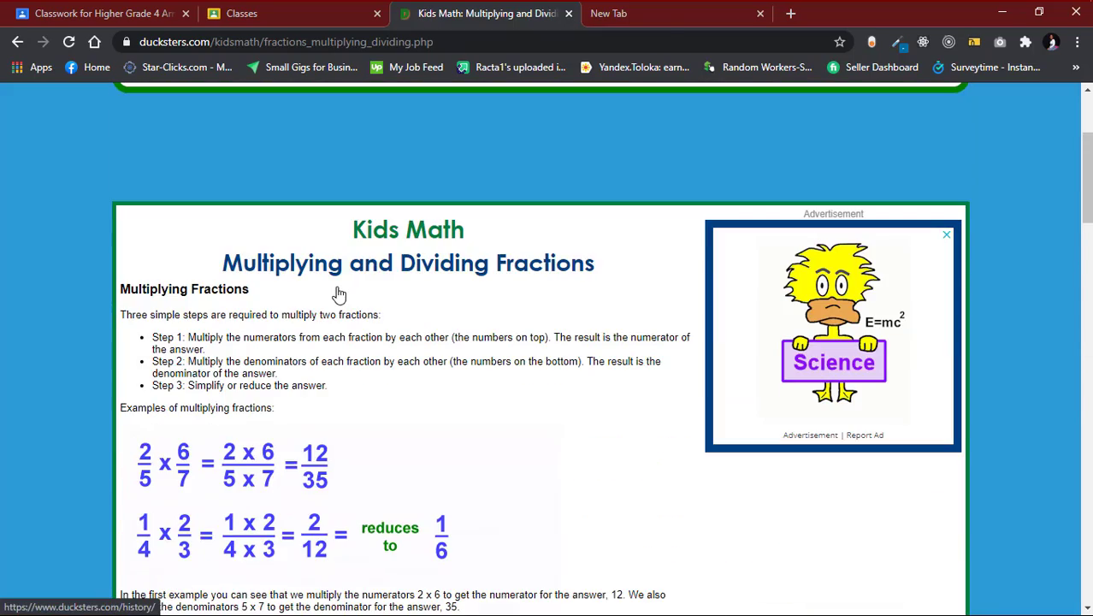
Search Google for "multiplication and division of fractions" in the new tab and open the K5 Learning worksheets result.
click(662, 18)
text(multiplic)
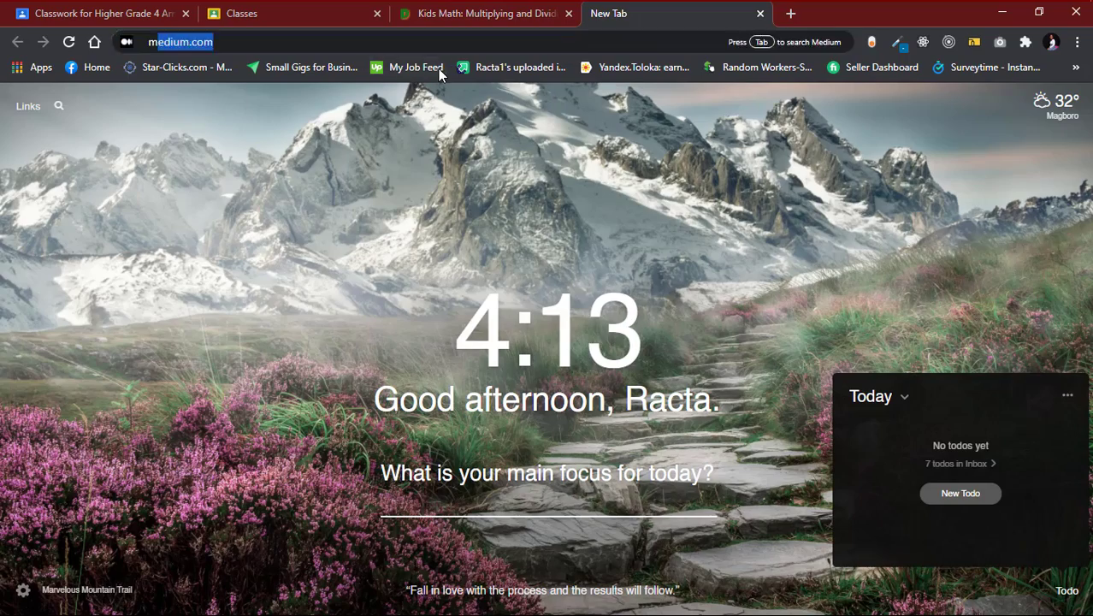
text(ation and d)
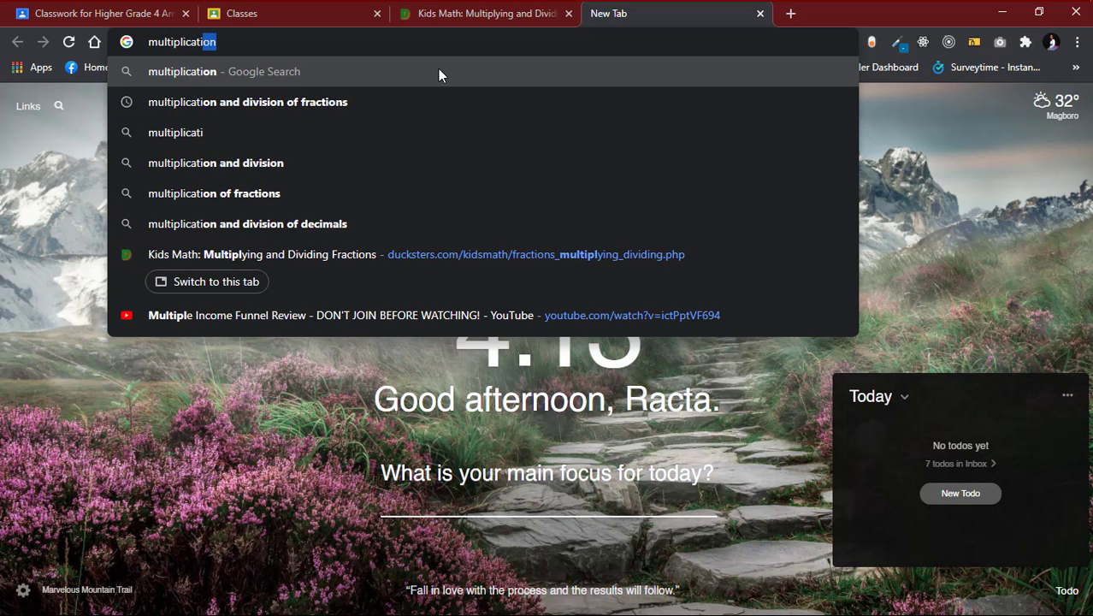
text(iv)
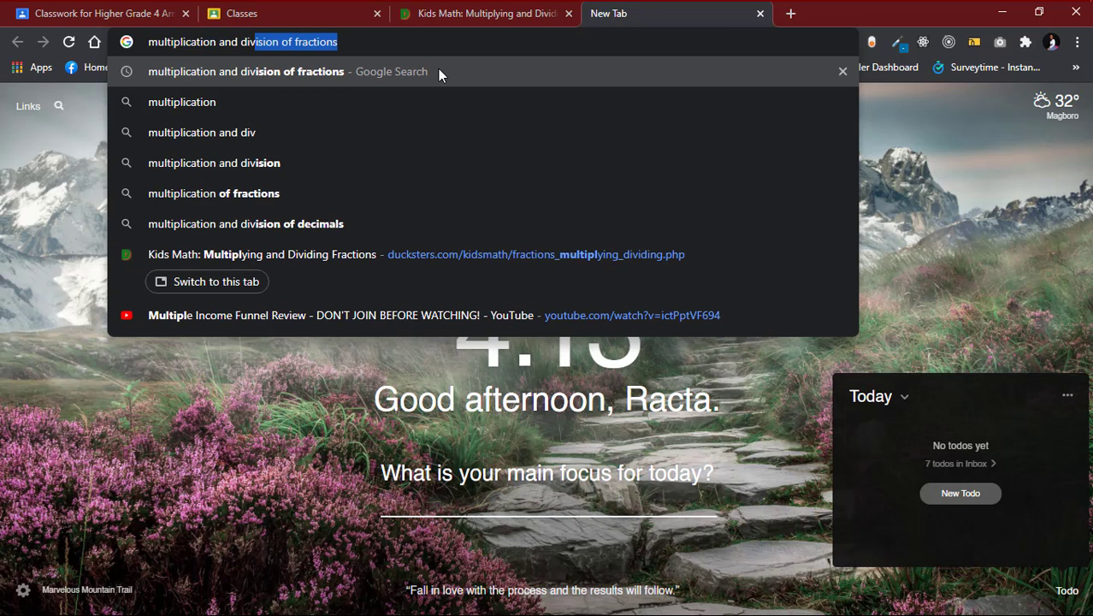
key(Return)
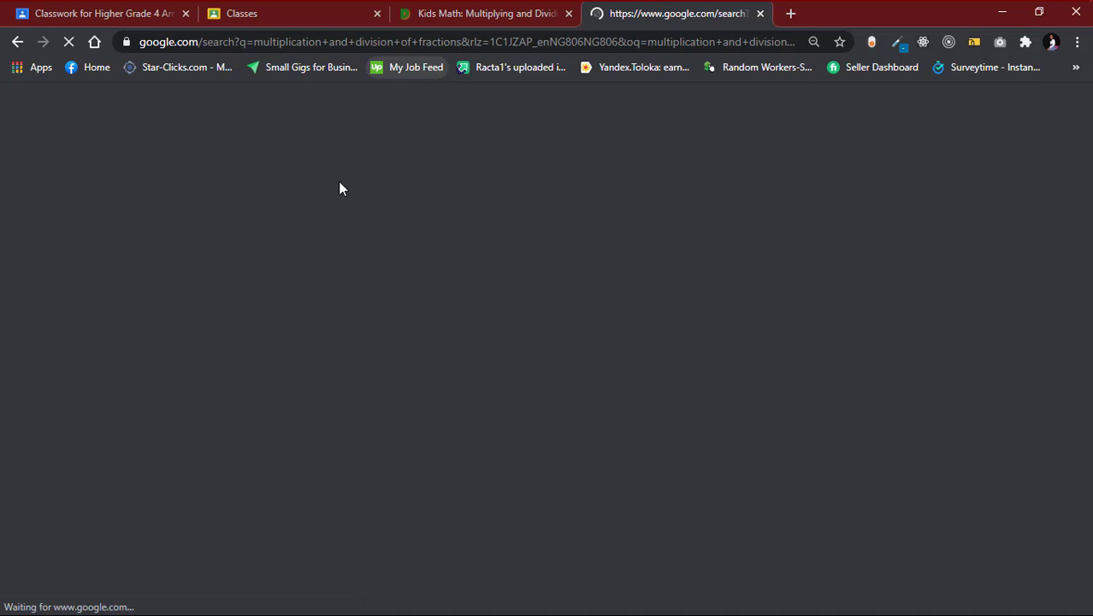
scroll(244, 408, down, 2)
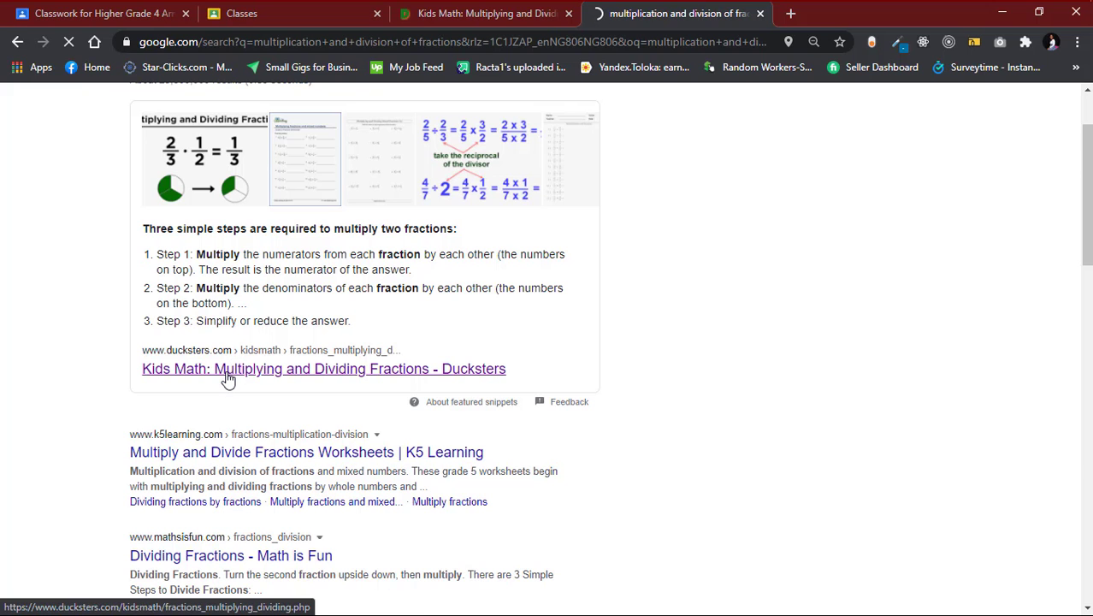
Copy the web address of the Ducksters page on multiplying and dividing fractions.
click(483, 13)
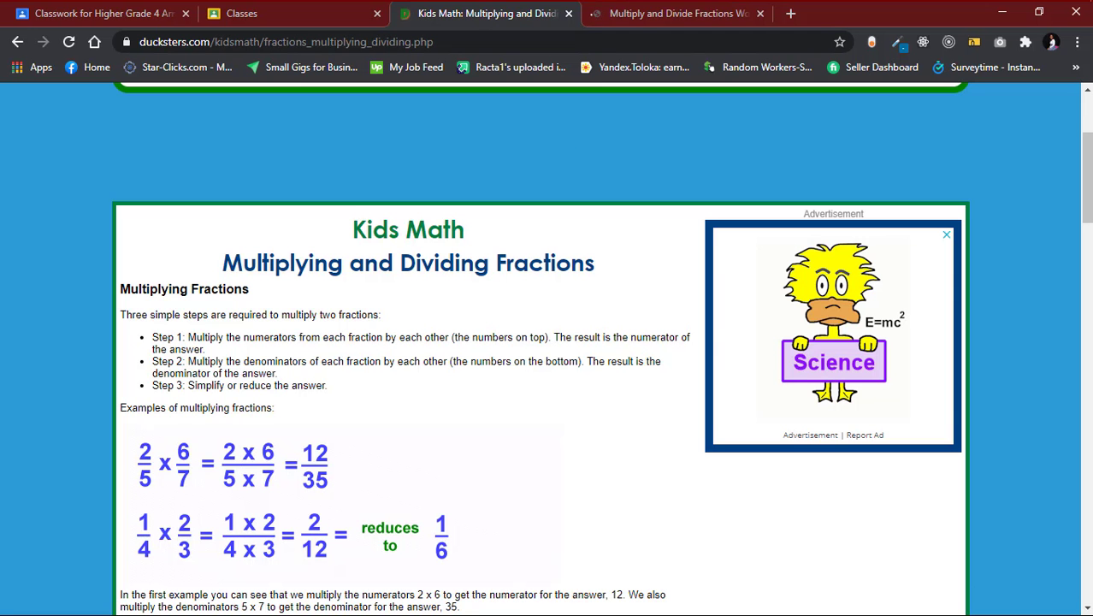
scroll(374, 529, up, 3)
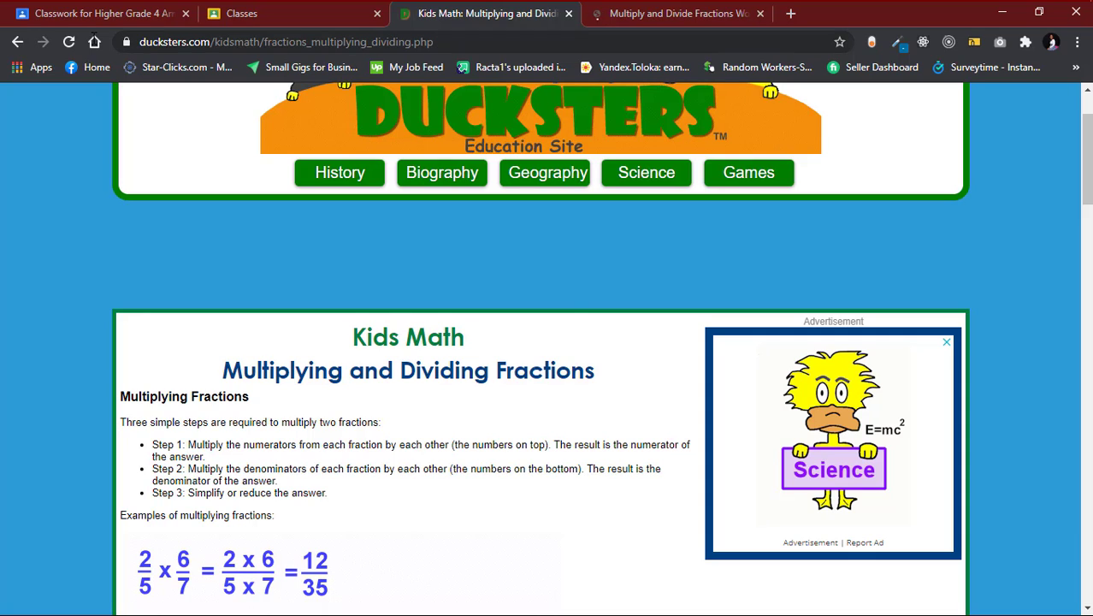
drag(440, 41, 94, 41)
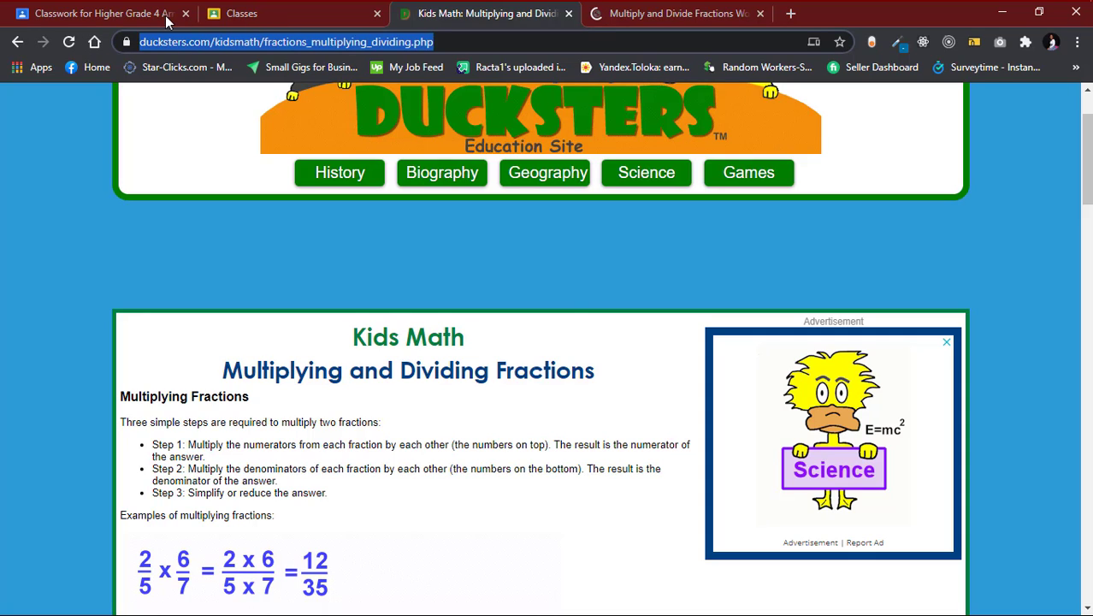
Attach the copied ducksters.com/kidsmath/fractions_multiplying_dividing.php address as a link to the Mathematics material.
click(104, 13)
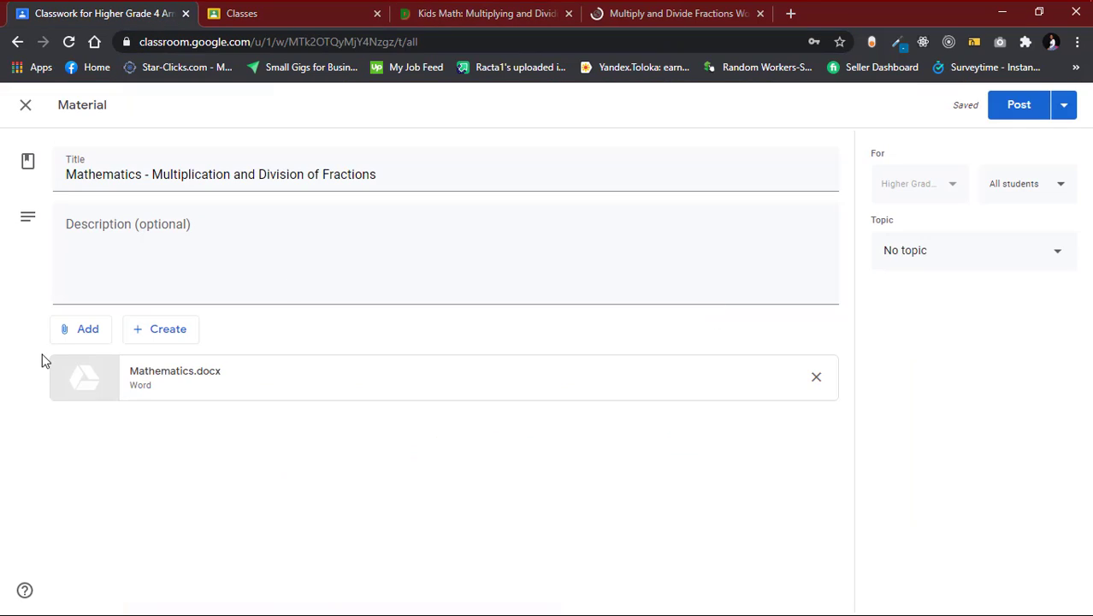
click(79, 328)
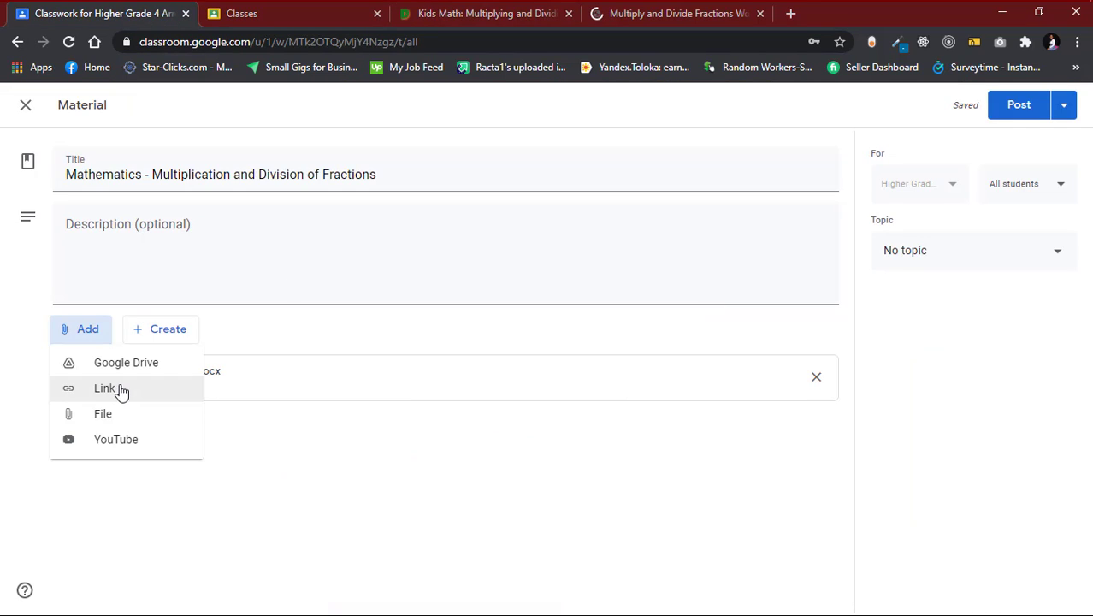
click(120, 389)
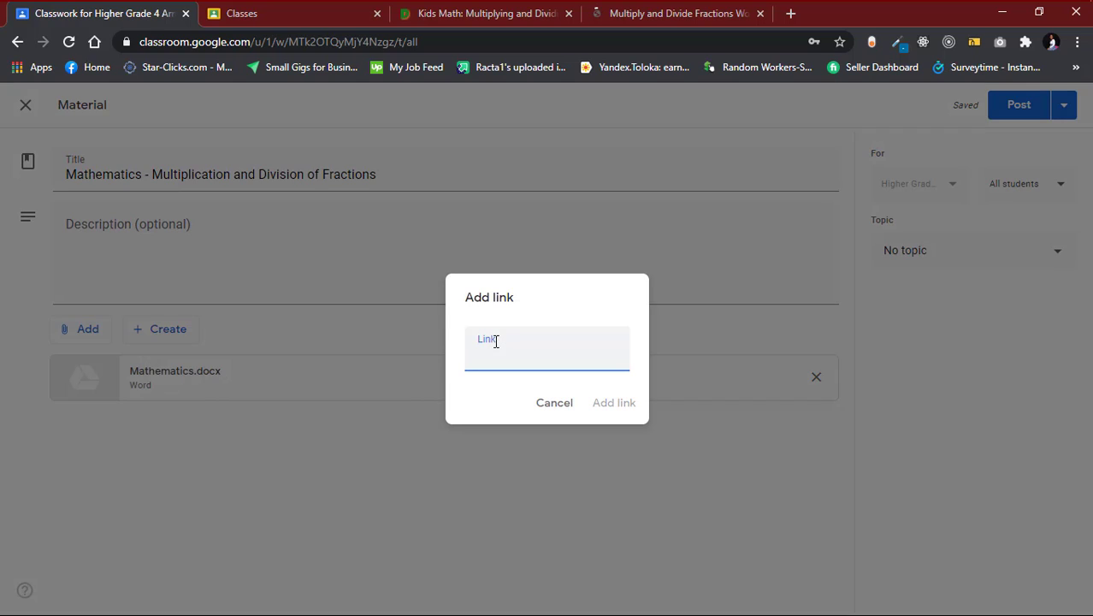
text(multiplying_dividing.php)
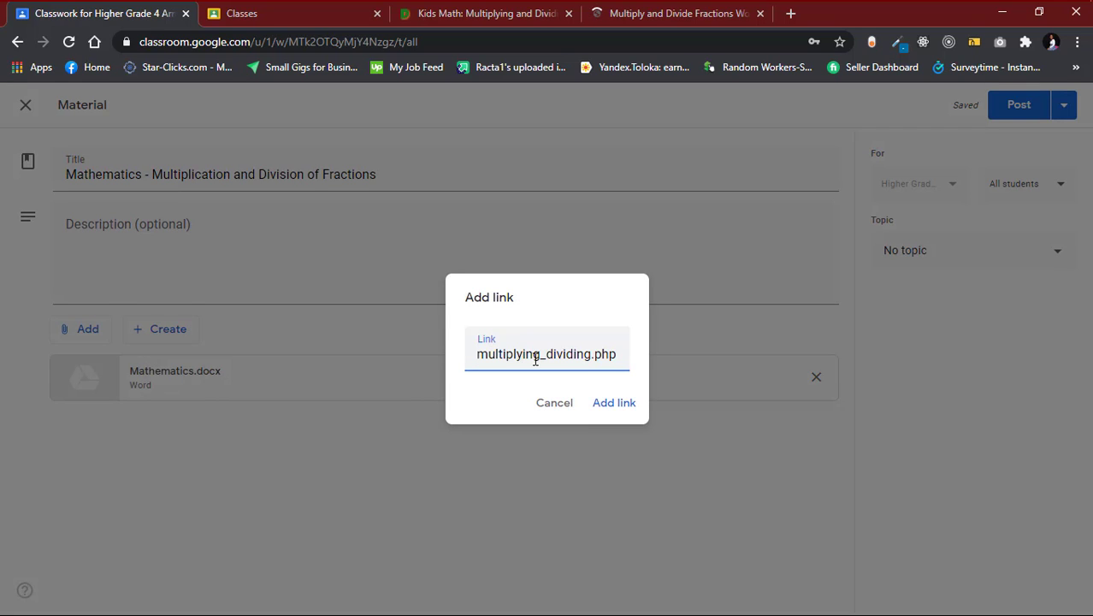
click(610, 406)
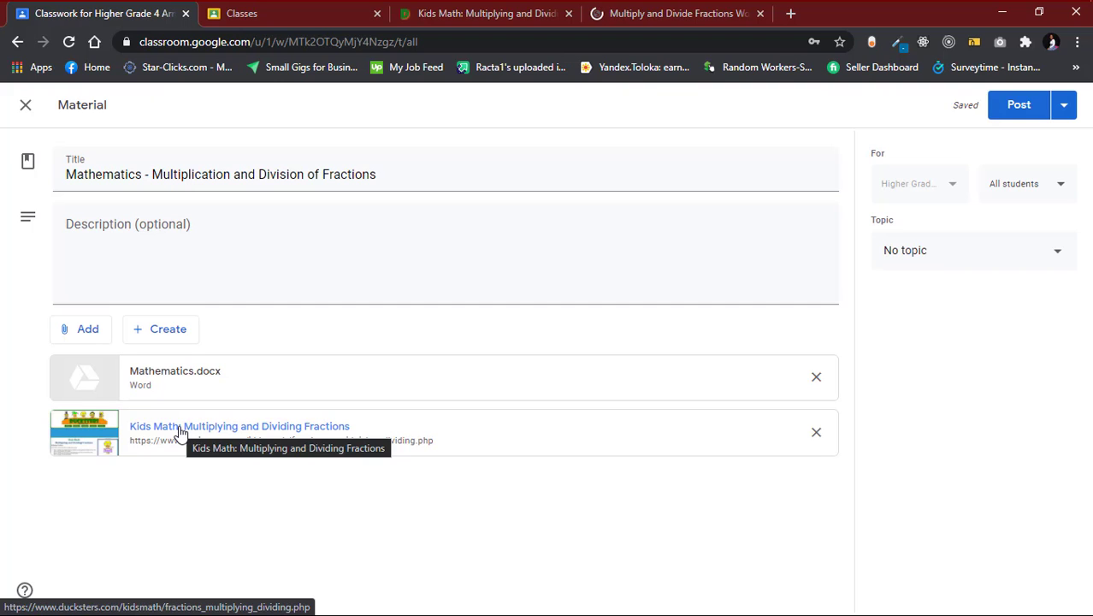
Check which students the material is assigned to and save the material as a draft.
click(1036, 200)
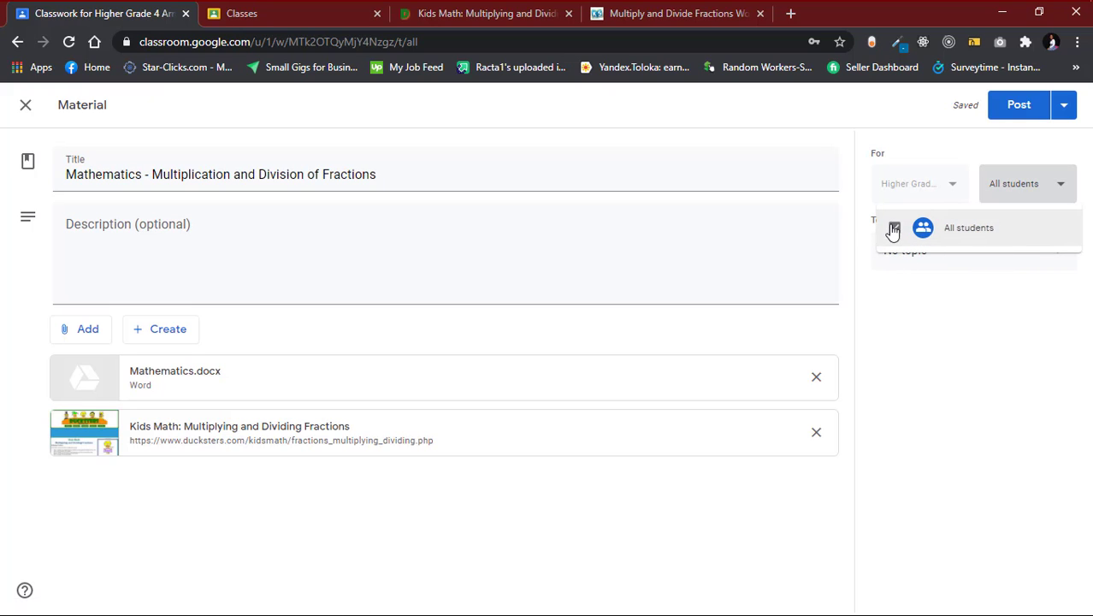
click(647, 481)
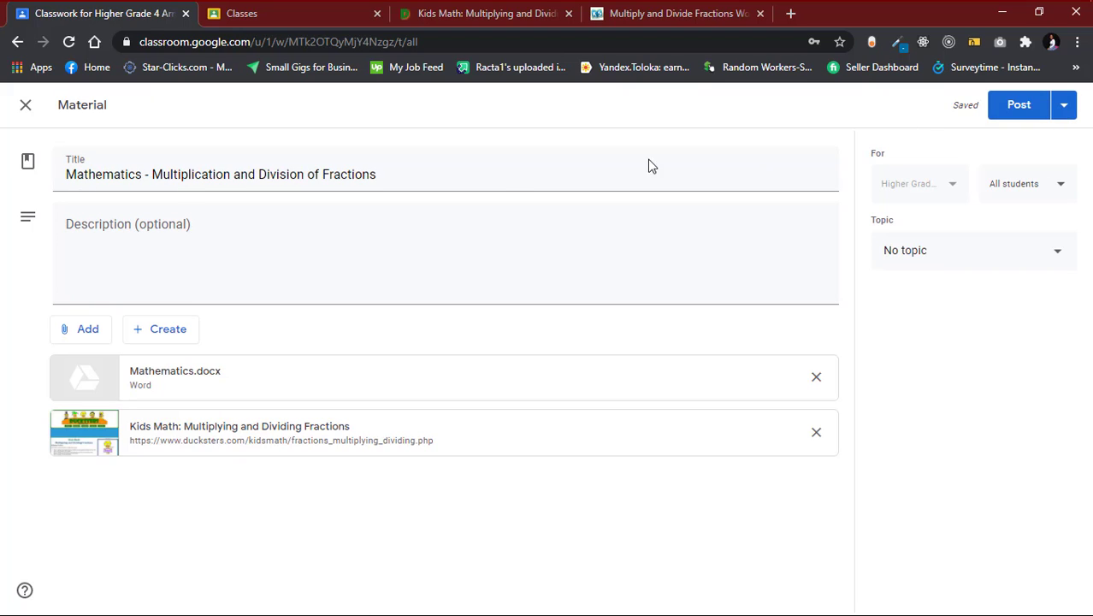
click(1066, 106)
click(1035, 164)
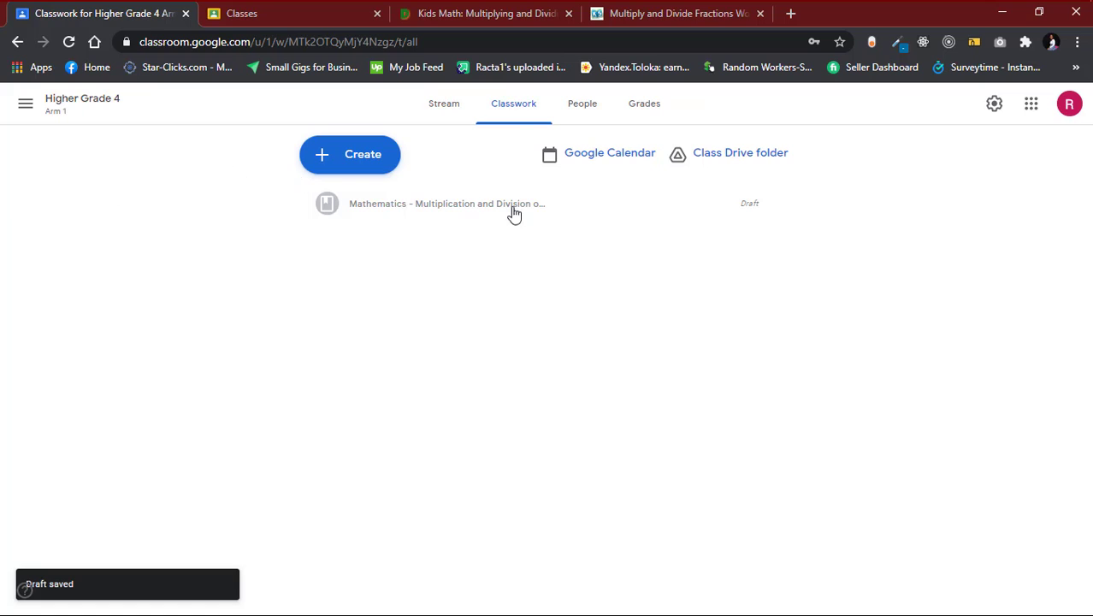
Display the class code from the Higher Grade 4 stream and copy the class invite link.
click(435, 115)
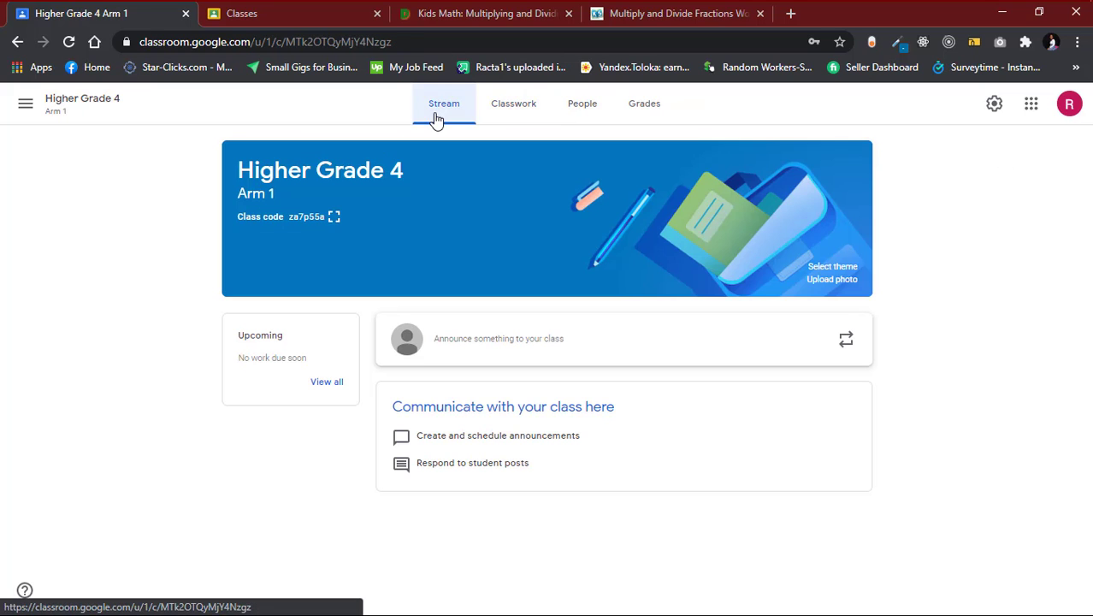
click(333, 219)
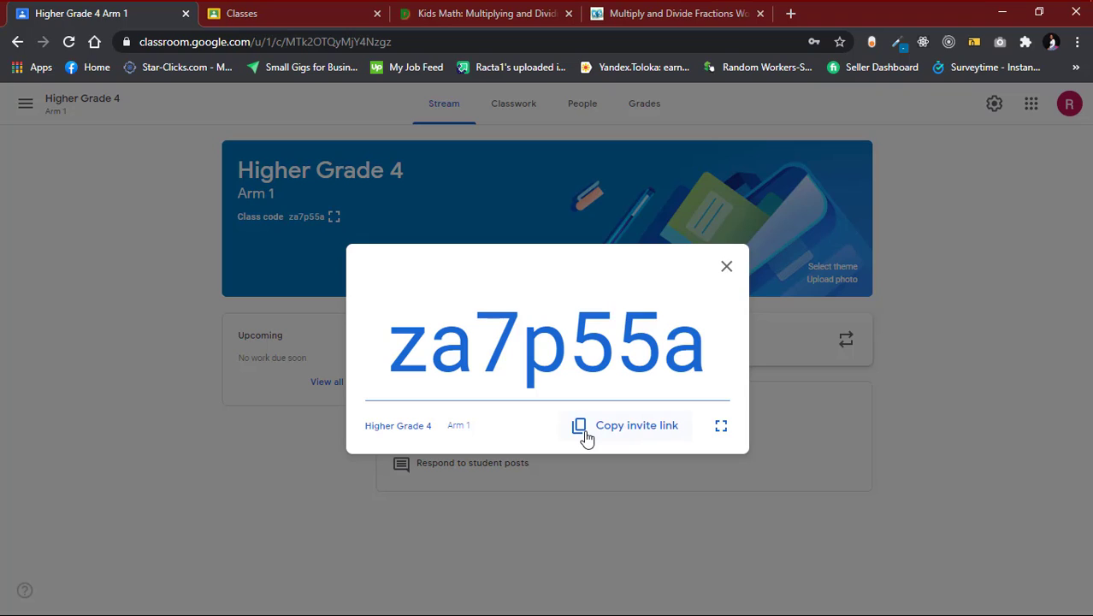
click(586, 437)
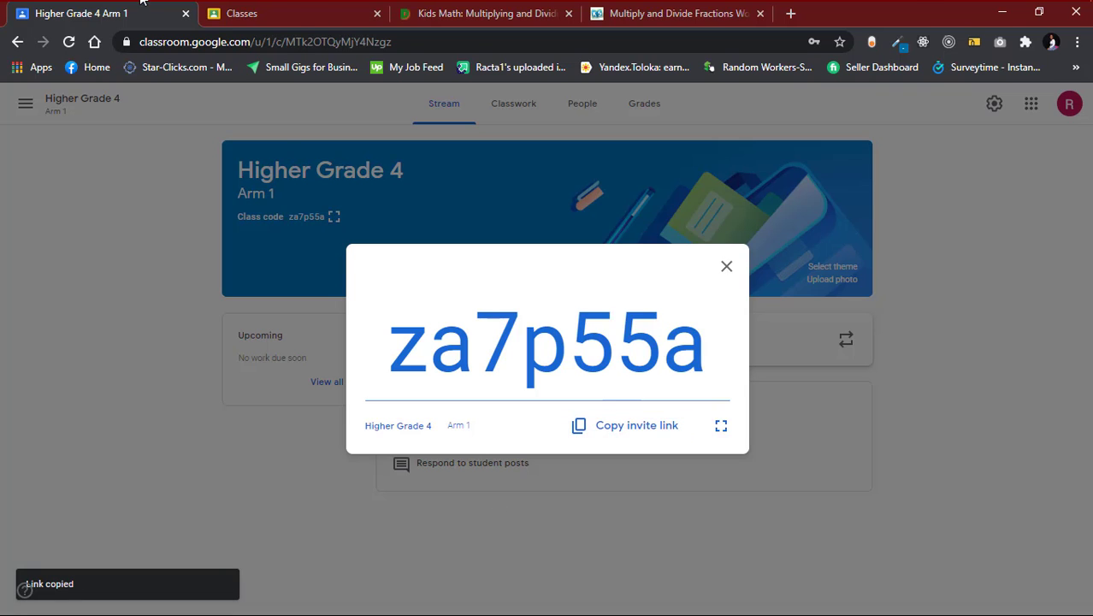
Switch to the other account's Classes page and open the Join class form at its class code entry.
click(315, 21)
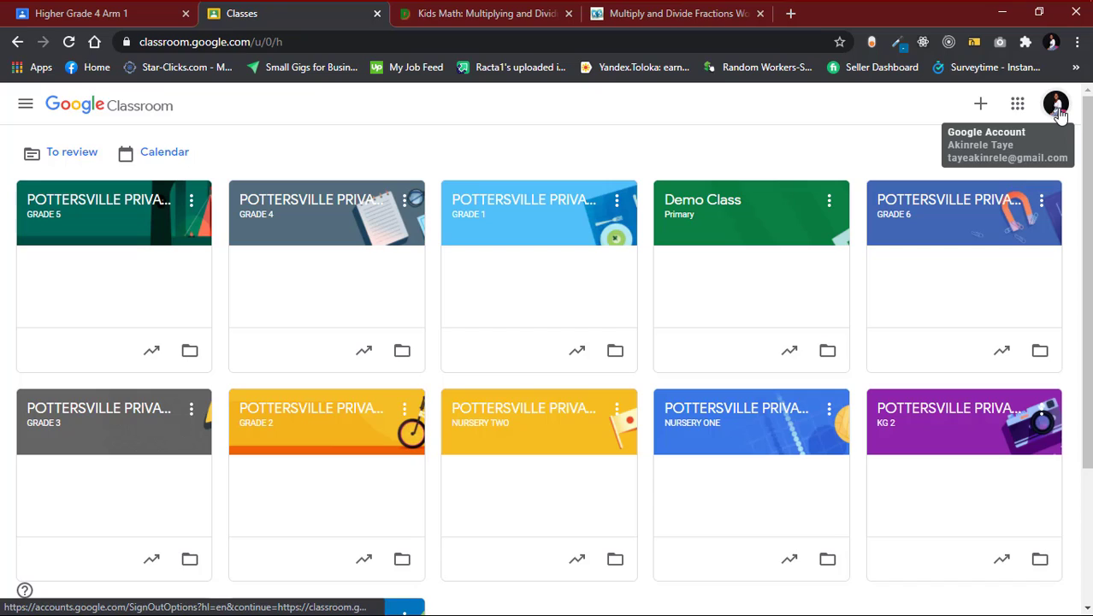
click(982, 112)
click(972, 137)
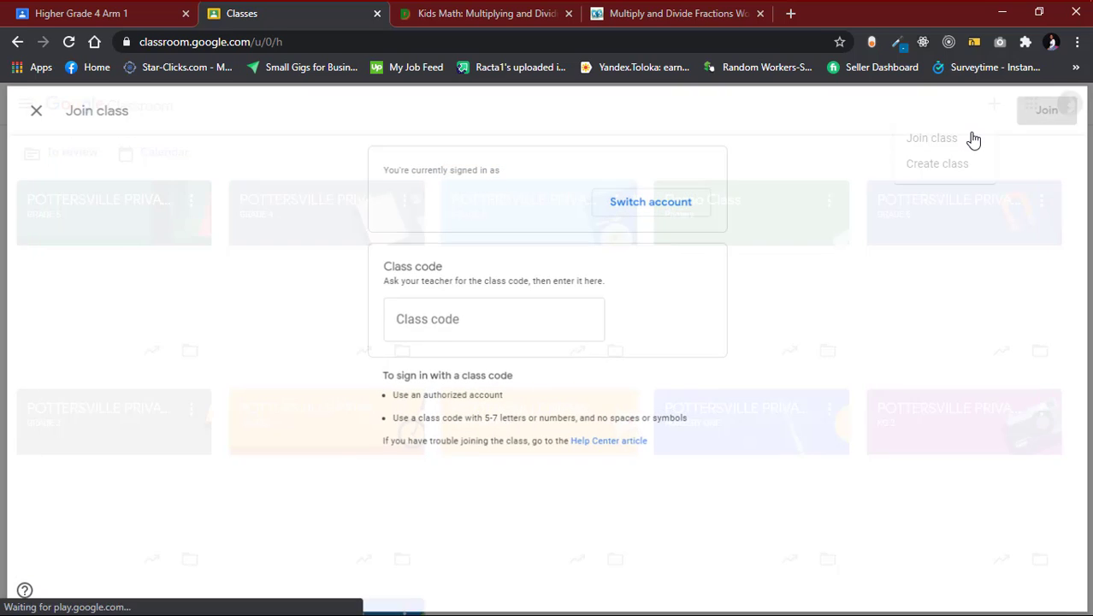
click(459, 327)
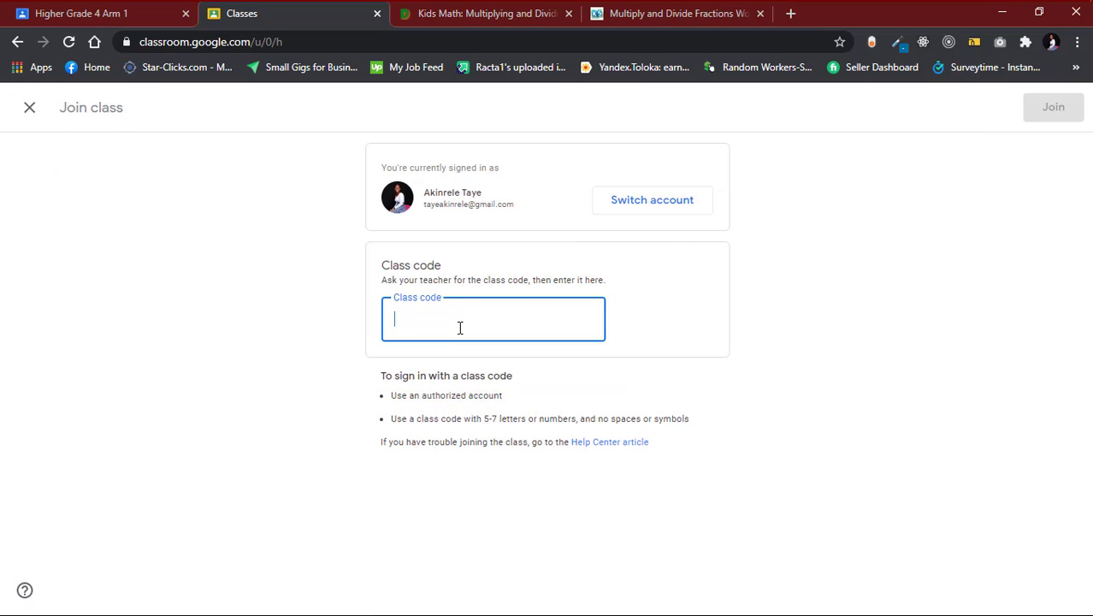
Try to use the copied invite link as the class code.
text(https:/)
drag(460, 328, 377, 326)
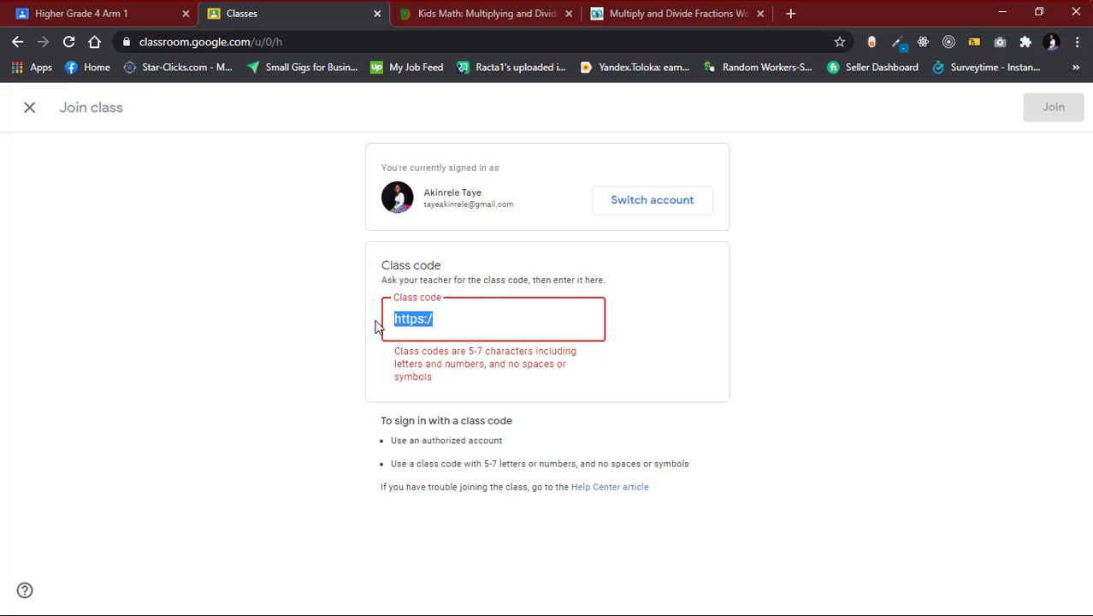
click(375, 325)
Return to the teacher's Higher Grade 4 stream and copy the enlarged class code.
click(96, 19)
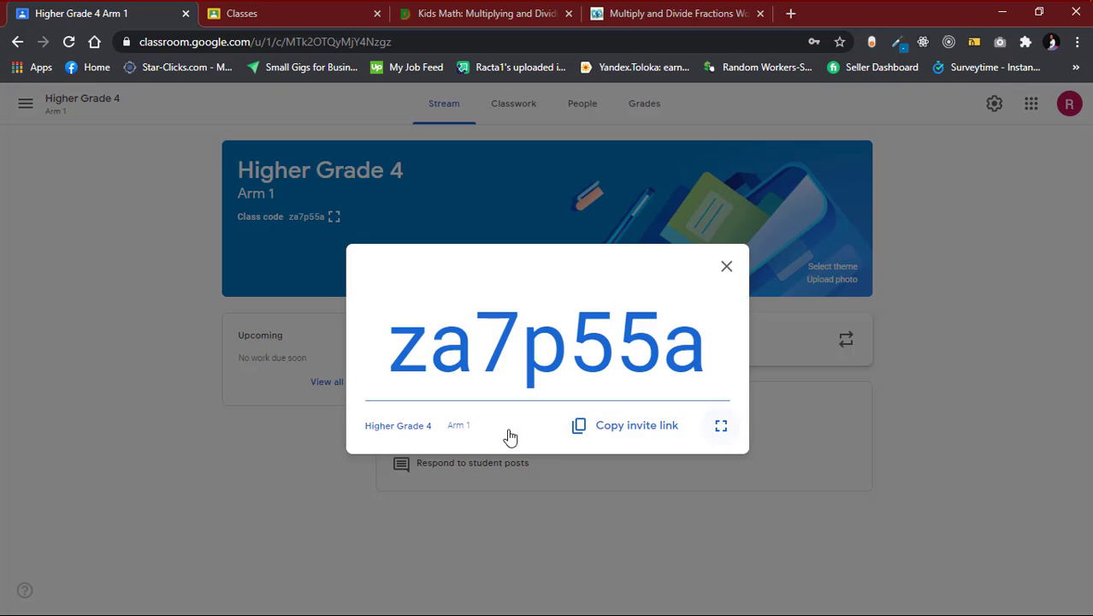
drag(707, 355, 382, 353)
key(ctrl+c)
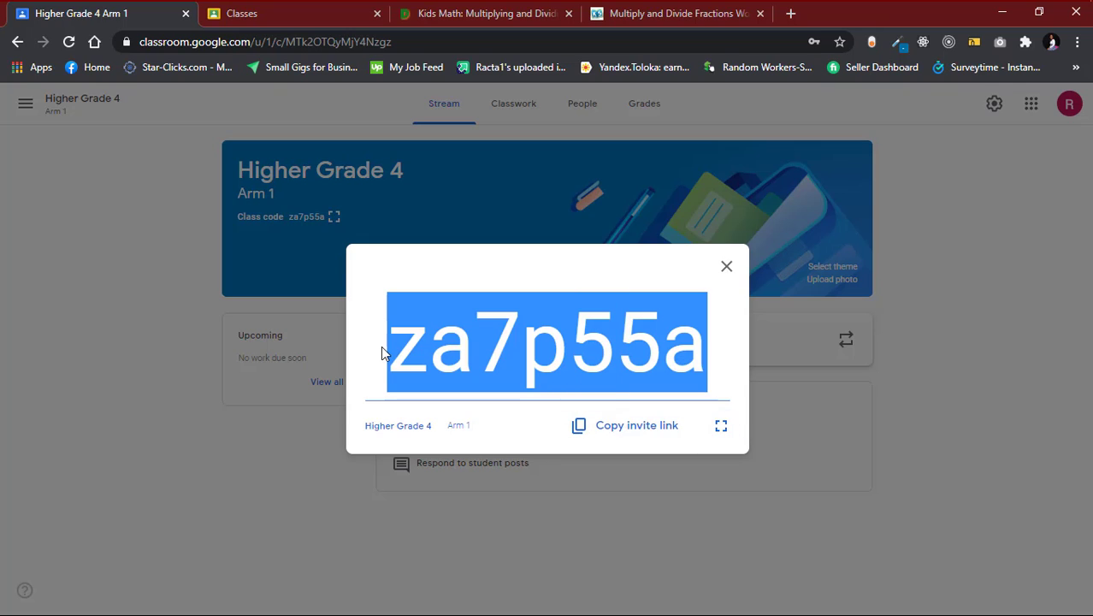
Replace the entry in the Join class form with the copied class code, join the class and dismiss the Create posts tip.
click(327, 17)
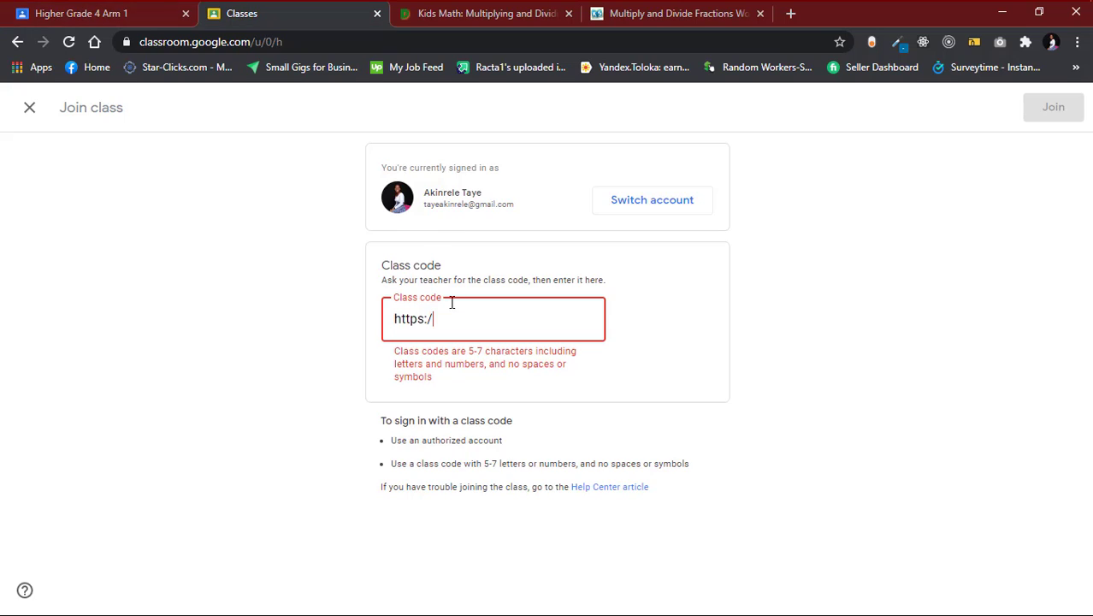
drag(433, 320, 388, 320)
key(ctrl+v)
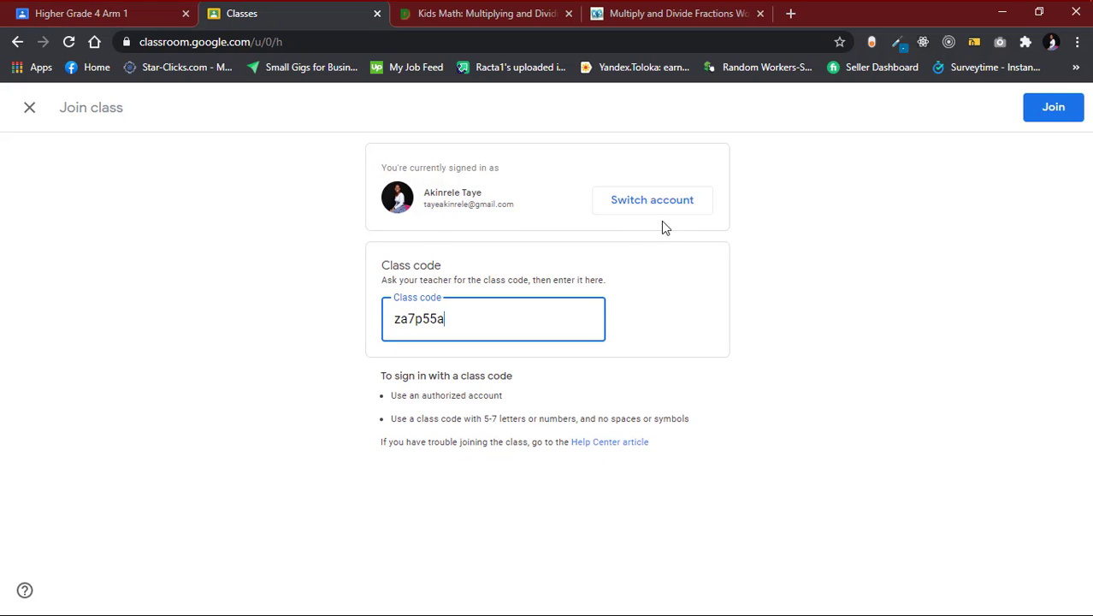
click(1068, 118)
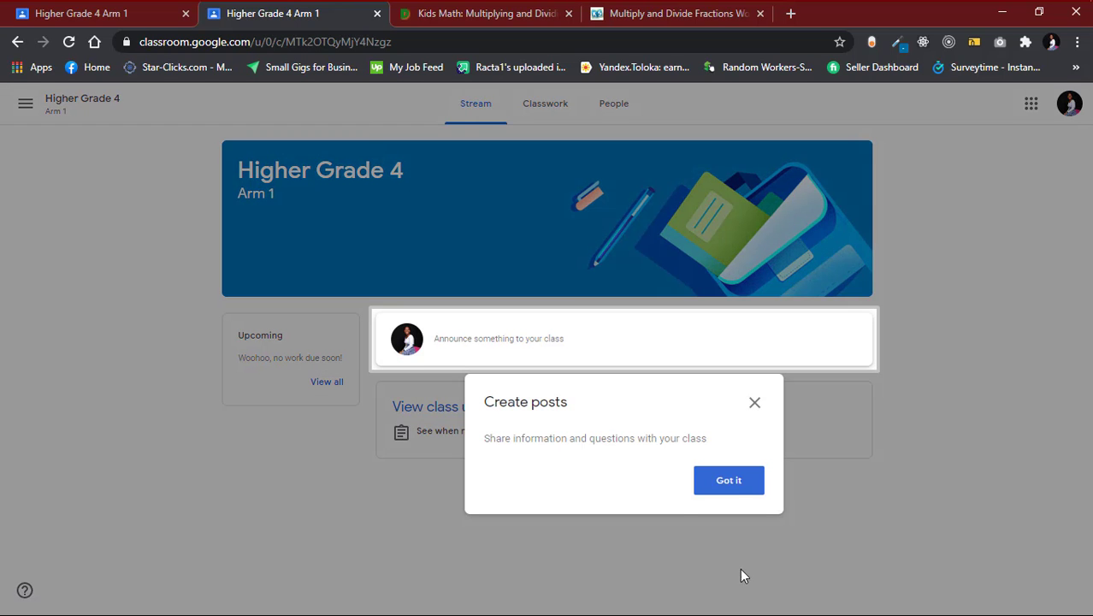
click(732, 480)
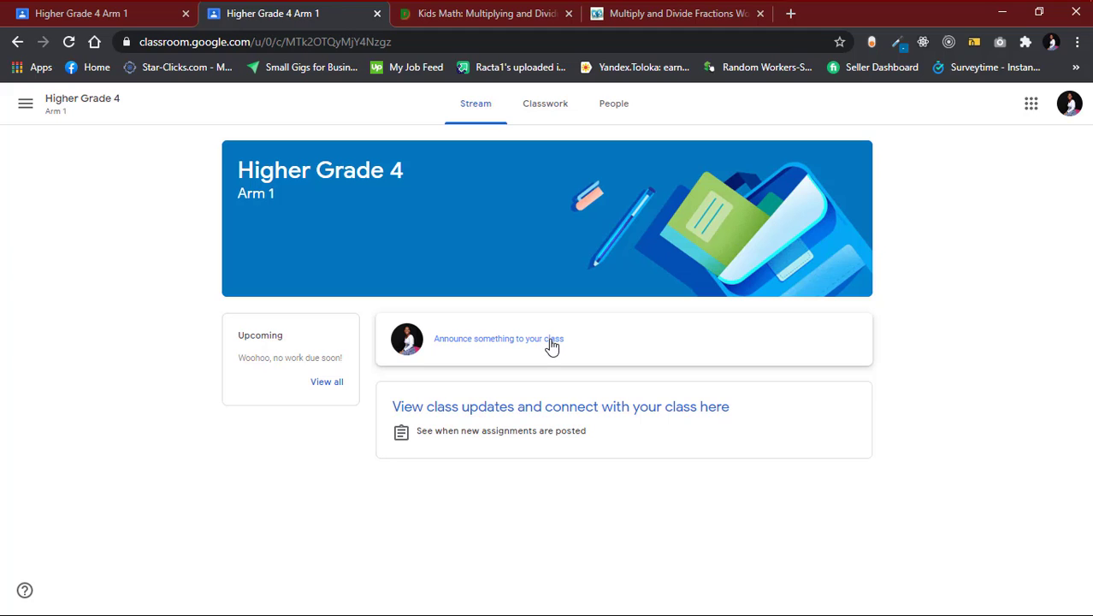
Open the announcement editor on the student's Higher Grade 4 stream.
click(552, 344)
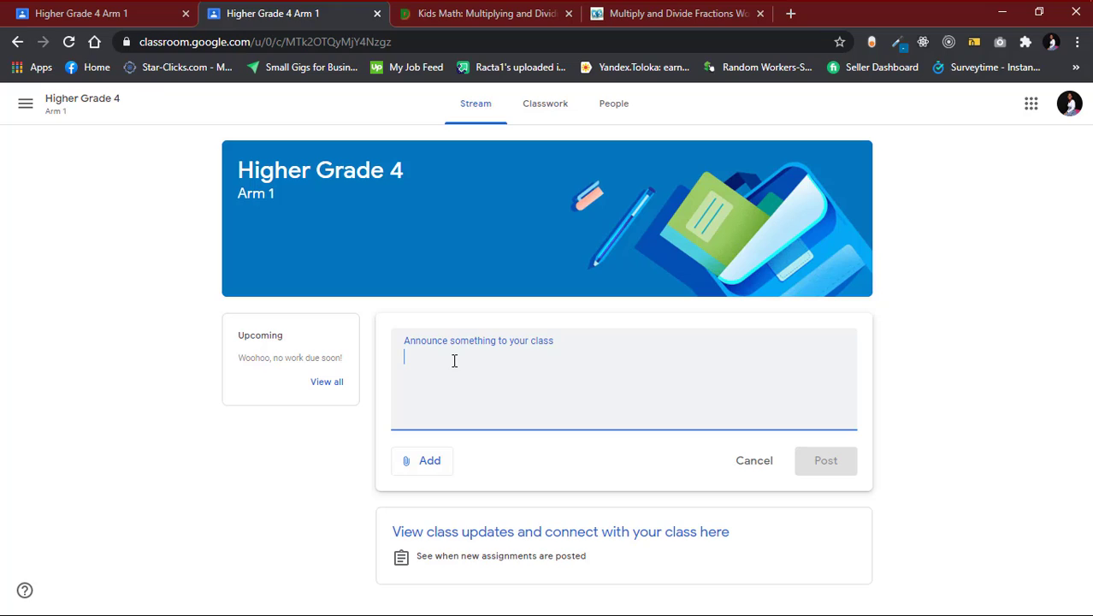
click(955, 385)
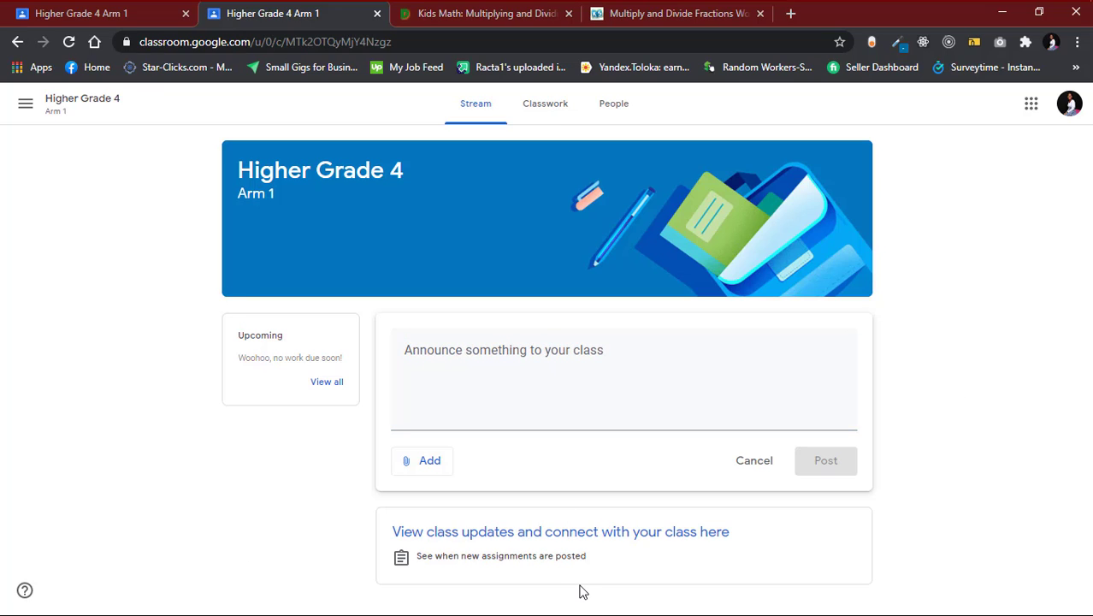
In the teacher's Classwork, open the draft material "Mathematics - Multiplication and Division of Fractions" for editing and dismiss the materials tip.
click(128, 16)
click(723, 264)
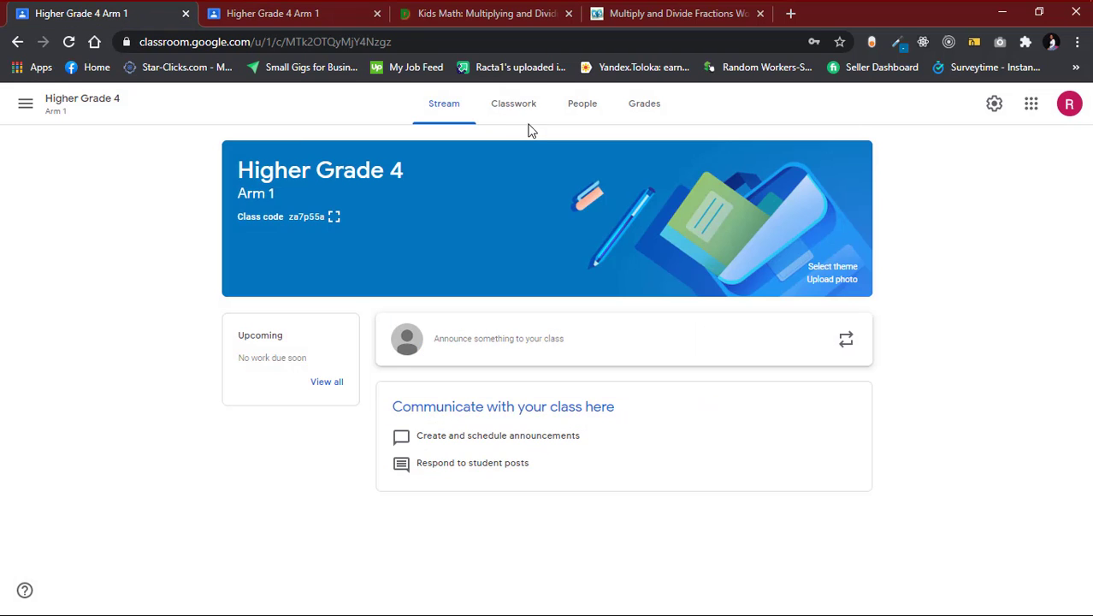
click(524, 118)
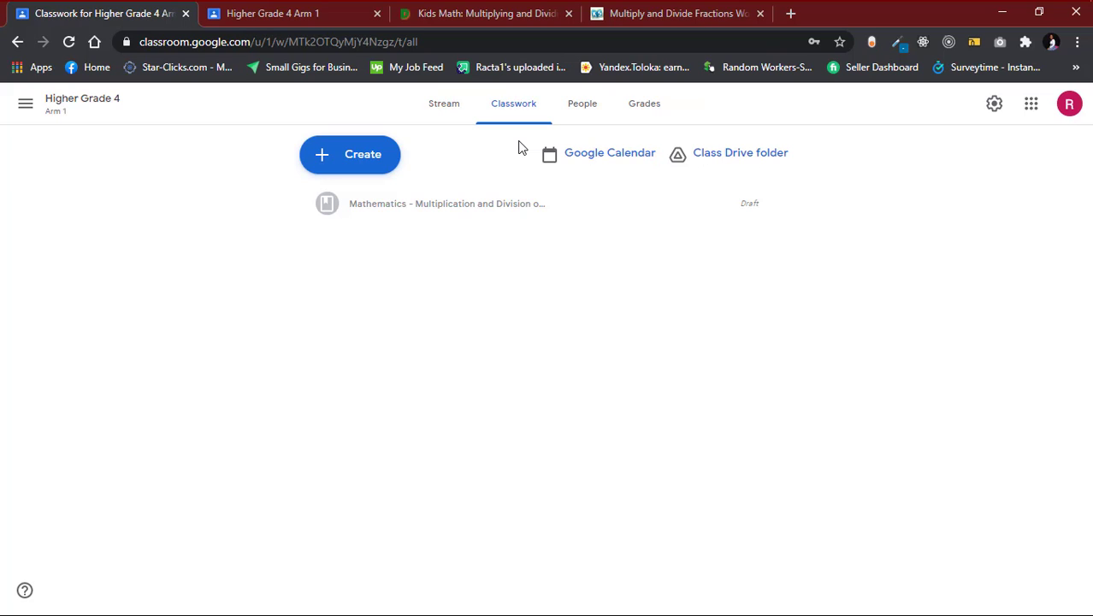
click(450, 208)
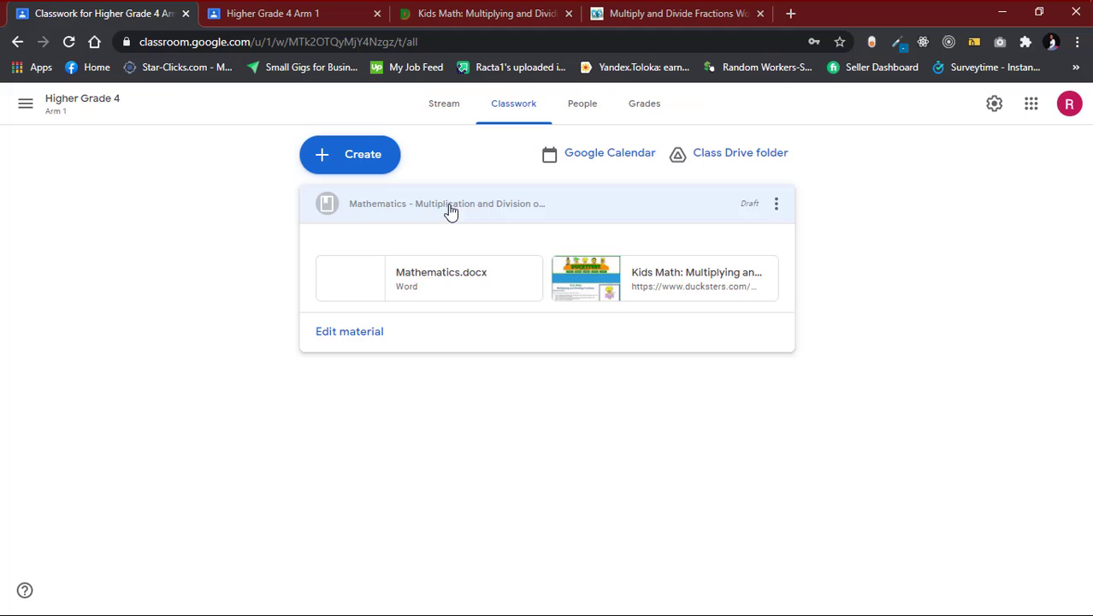
click(777, 208)
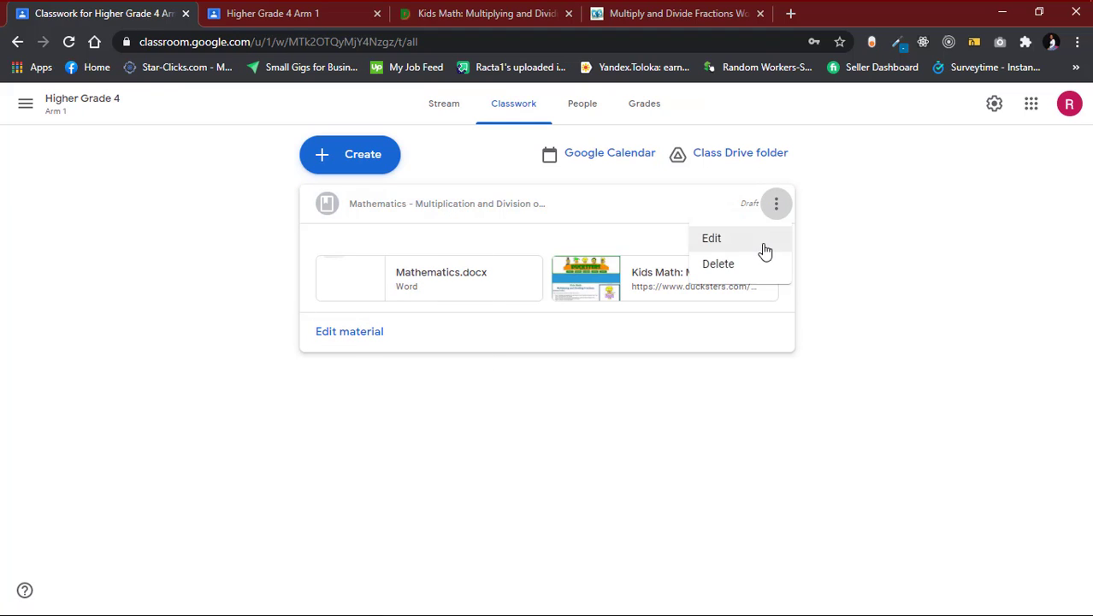
click(728, 242)
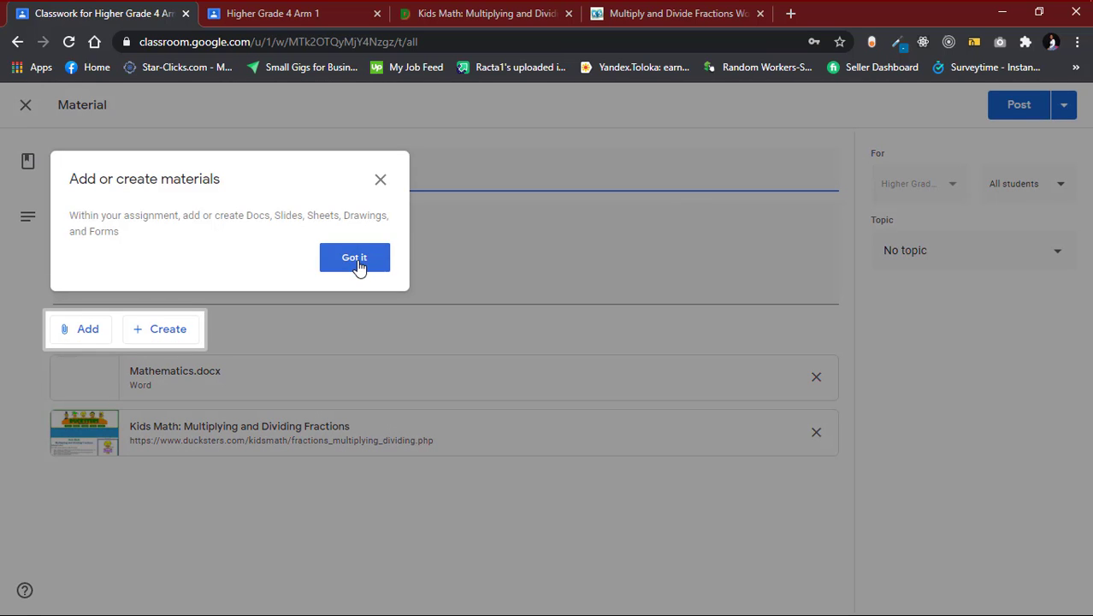
click(354, 258)
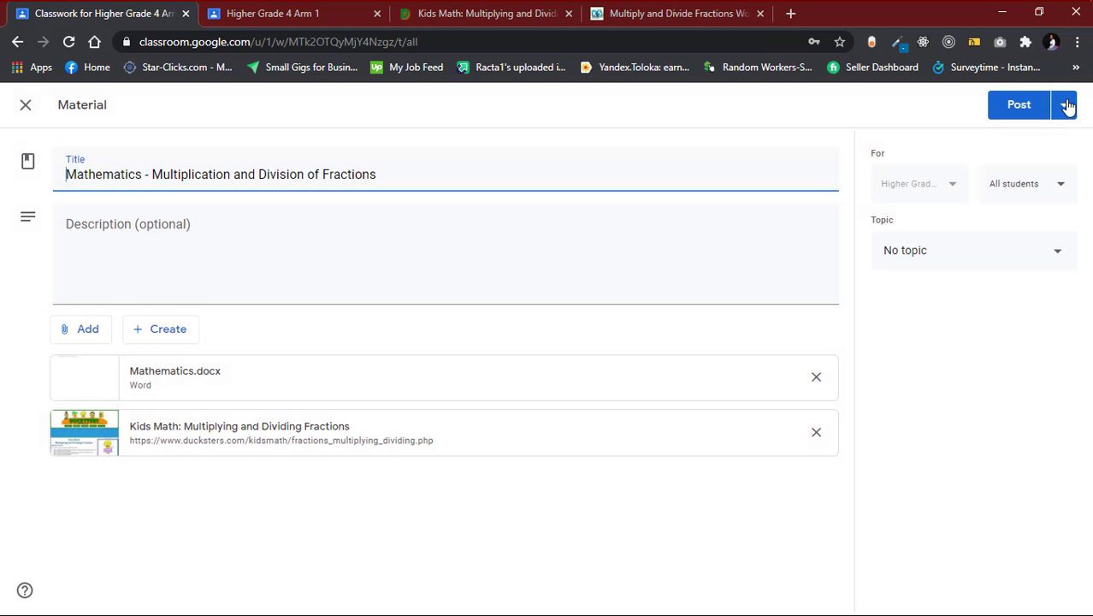
Post the fractions material to all students and dismiss the Add a topic tip.
click(1030, 107)
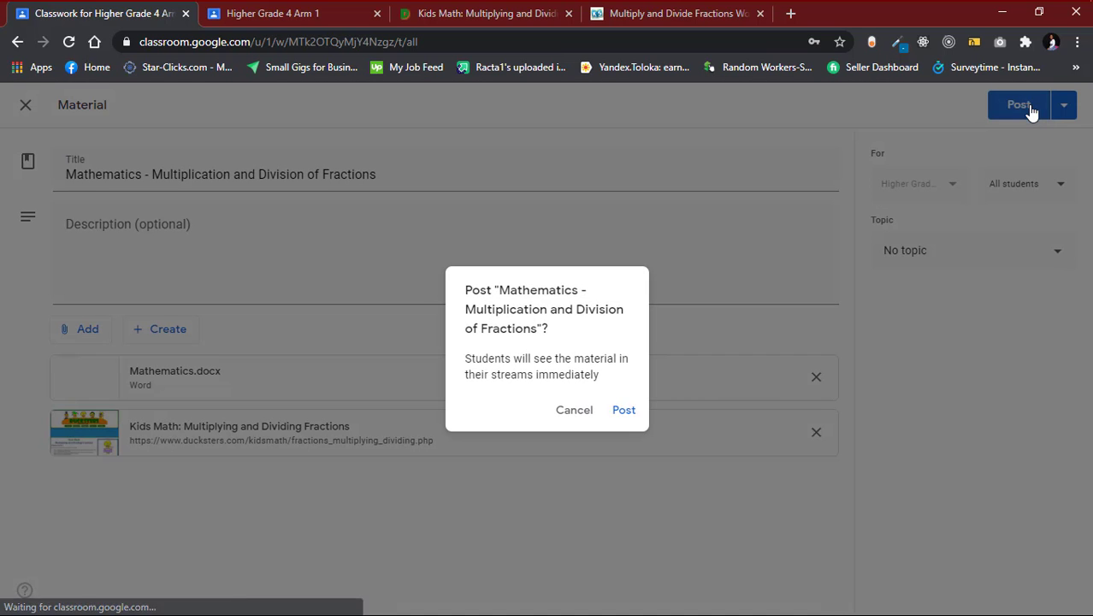
click(624, 410)
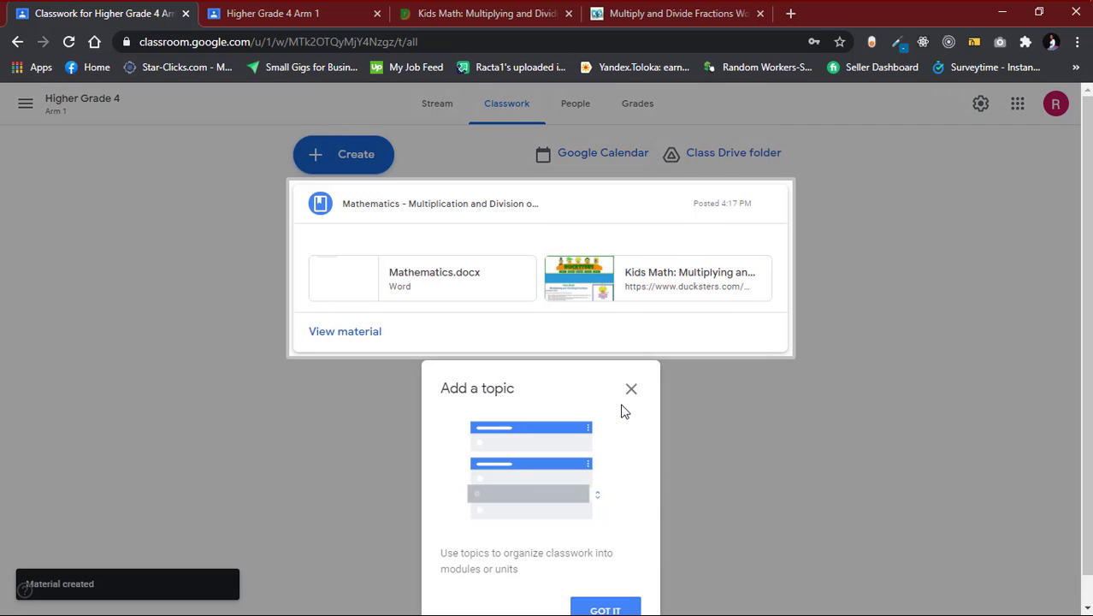
scroll(590, 599, down, 1)
click(601, 585)
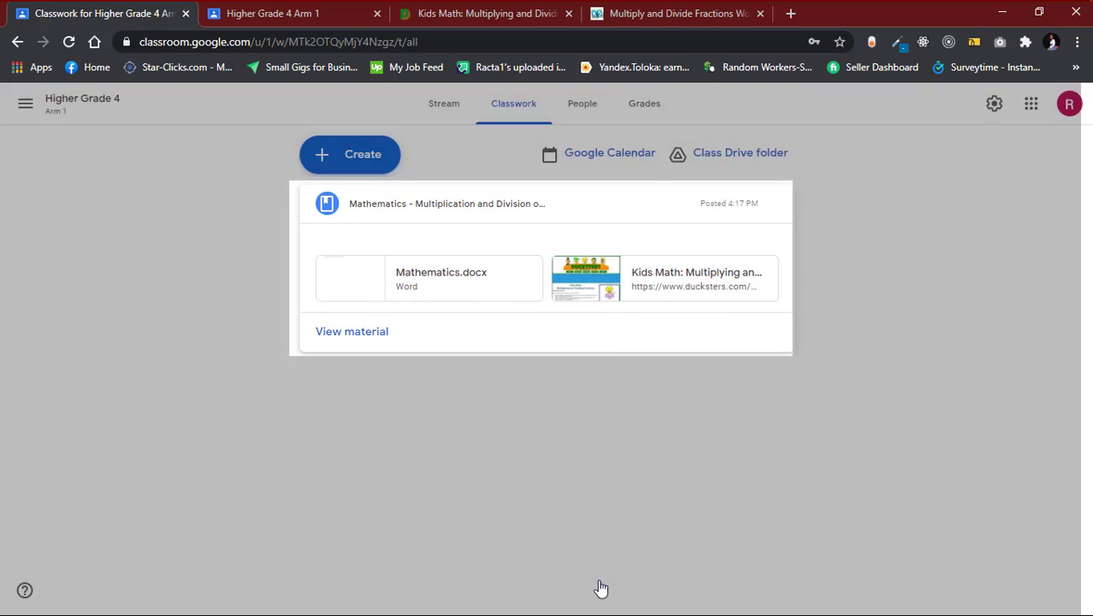
Switch to the student's Higher Grade 4 stream and open the posted fractions material.
click(272, 12)
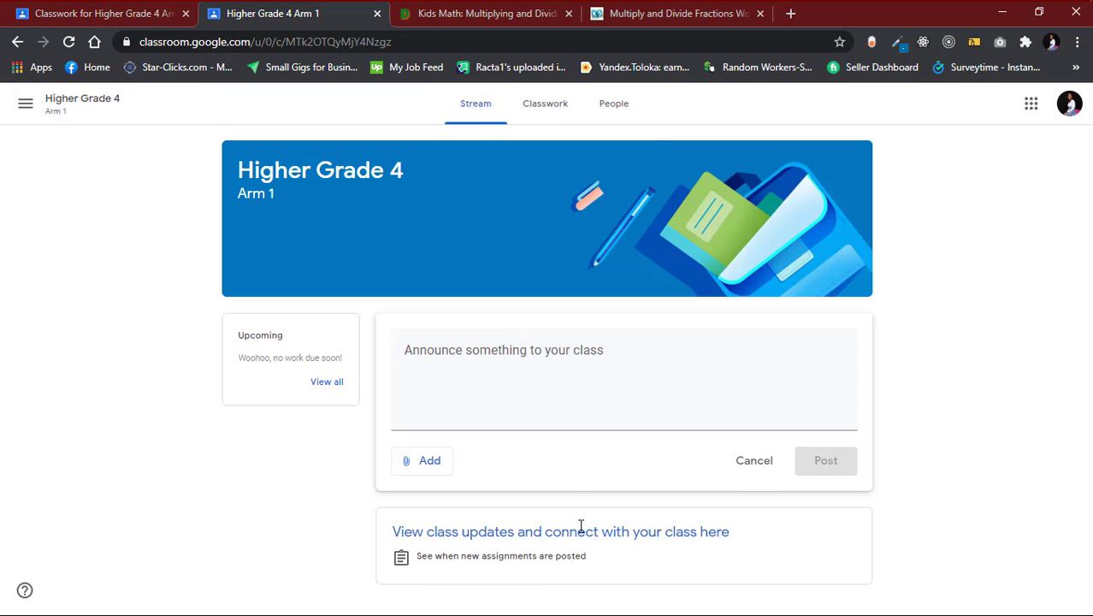
click(632, 143)
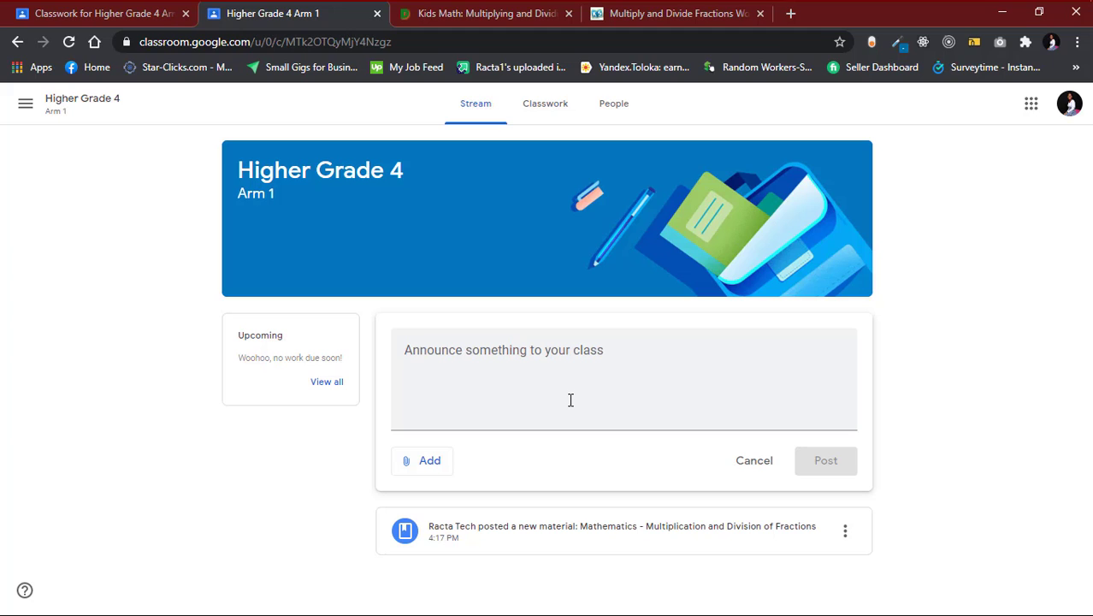
click(469, 538)
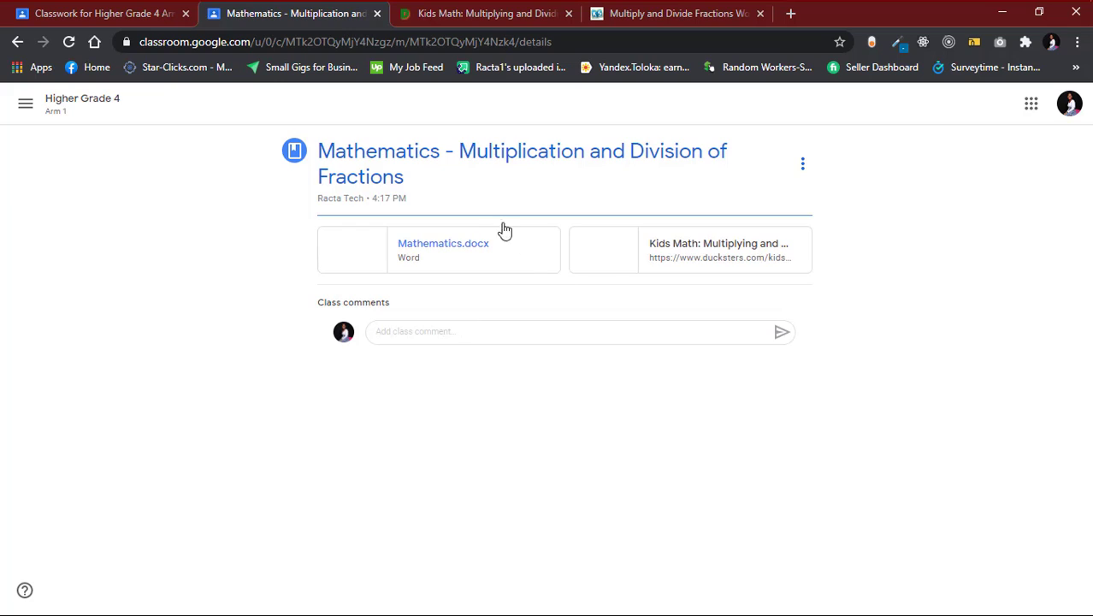
Open the material's Kids Math link and look through the multiplying and dividing fractions page.
click(701, 249)
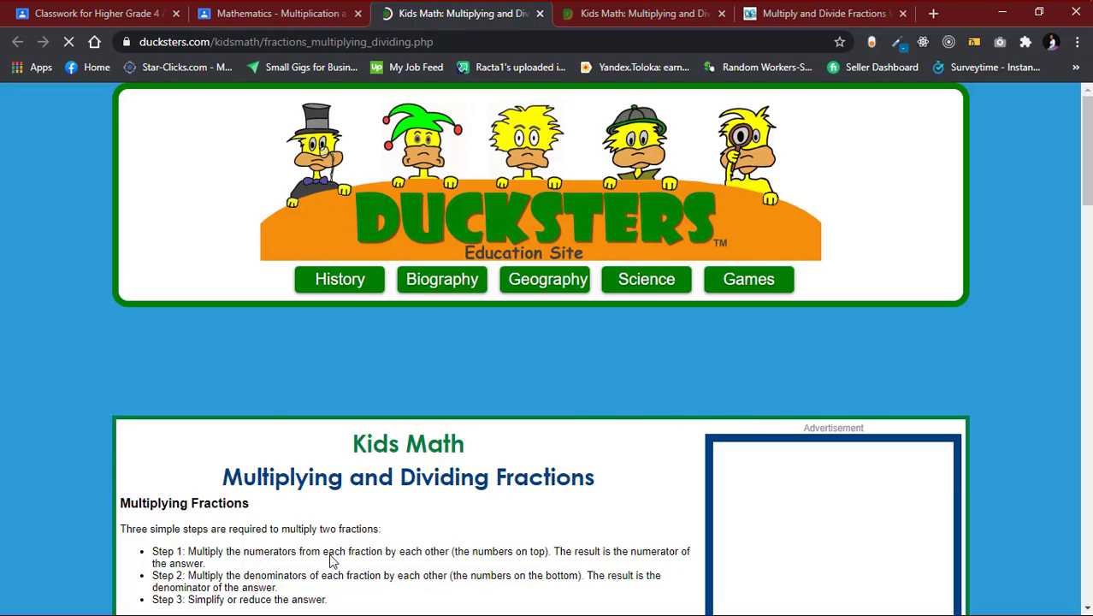
scroll(334, 558, down, 15)
scroll(333, 560, down, 5)
scroll(329, 554, up, 20)
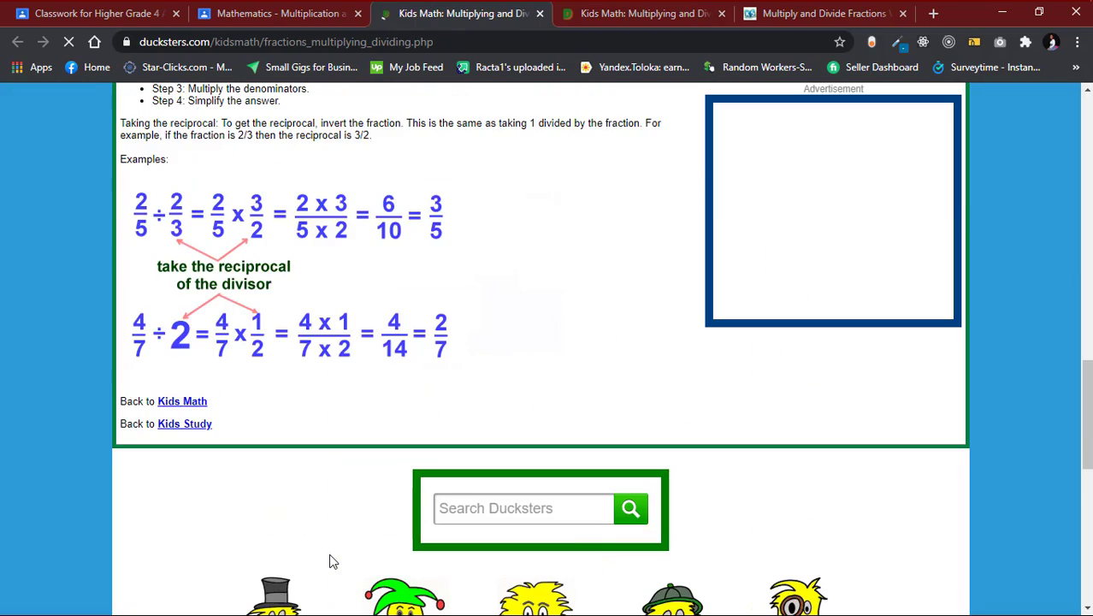
scroll(356, 505, down, 3)
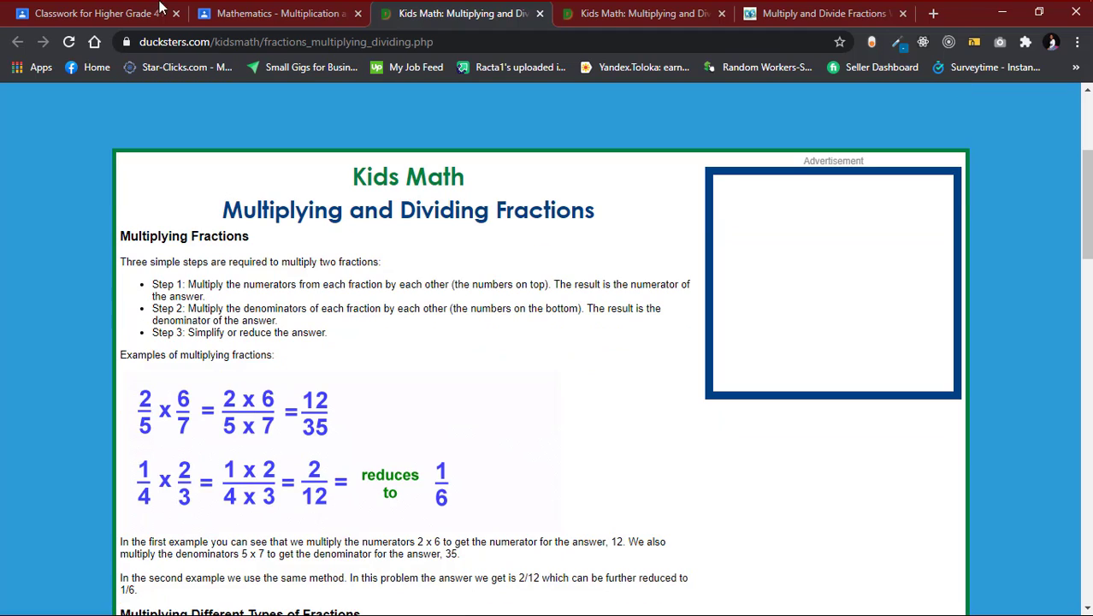
Return to the teacher's class and check the posted material on the Higher Grade 4 stream.
click(257, 20)
click(115, 15)
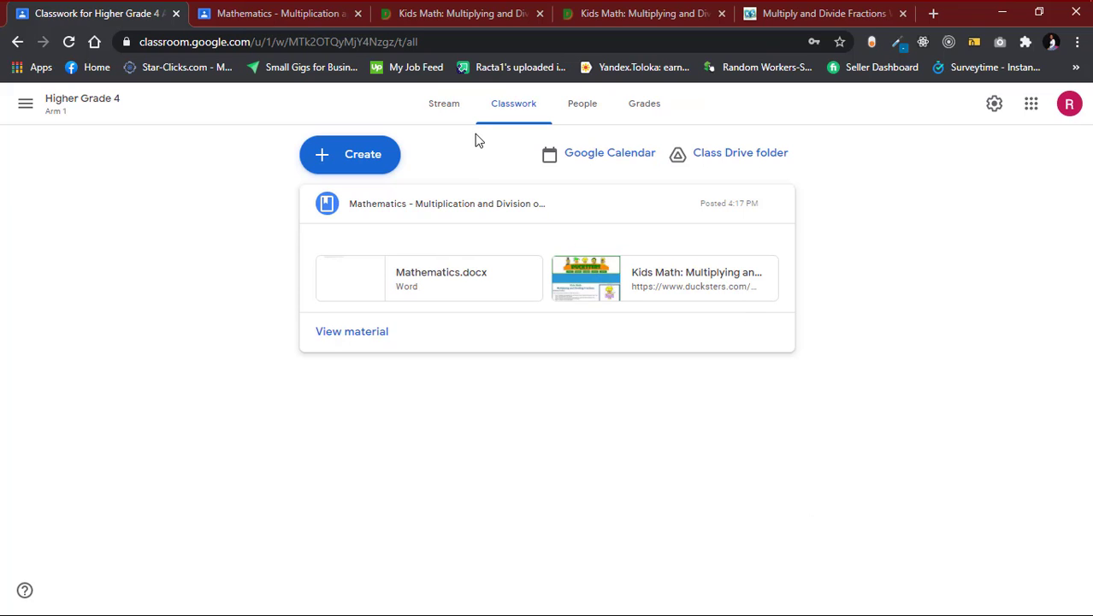
click(437, 110)
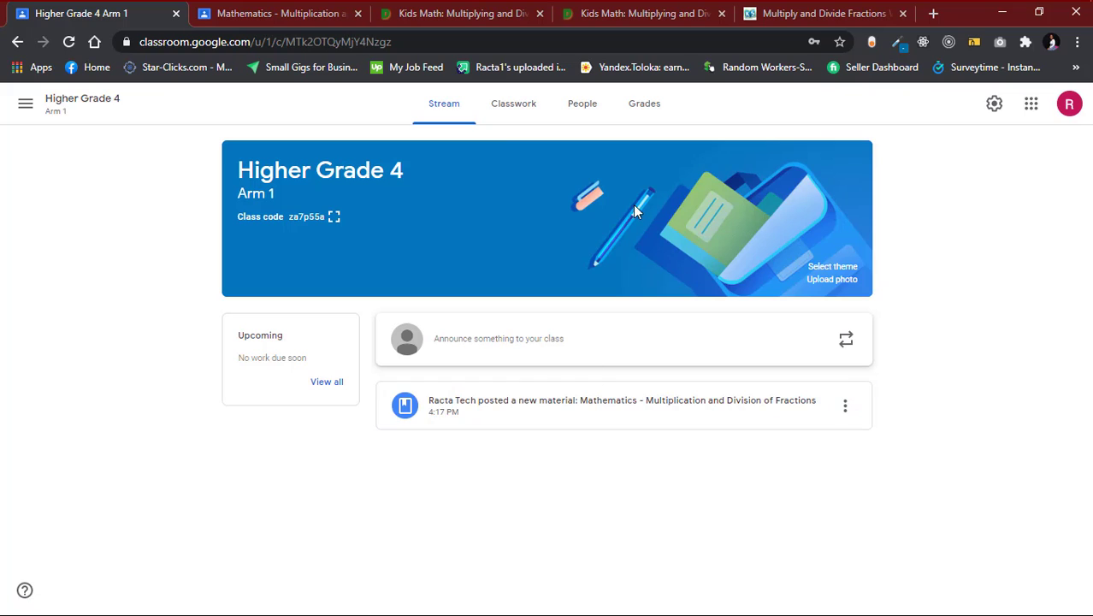
Create a quiz assignment in Classwork titled "Mathematics Assignment" with the instructions "Do all the questions.".
click(514, 120)
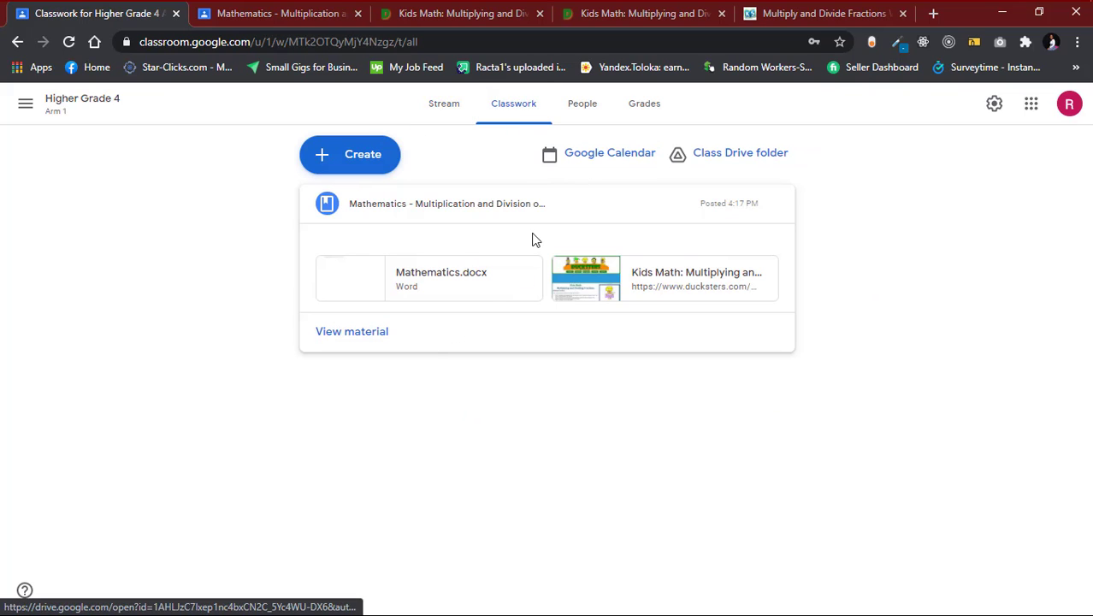
click(342, 168)
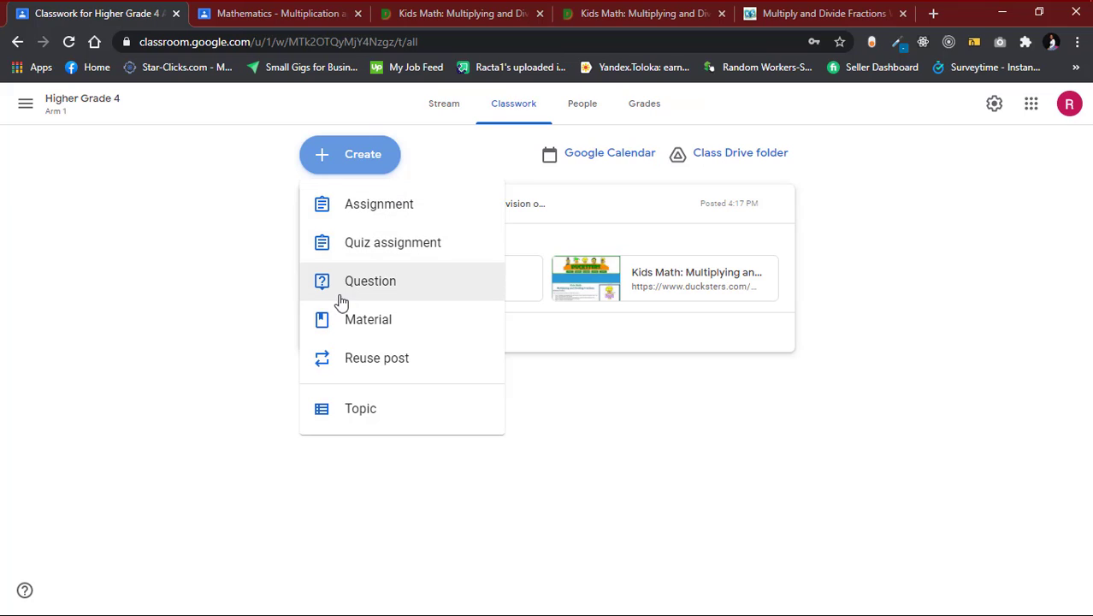
click(374, 245)
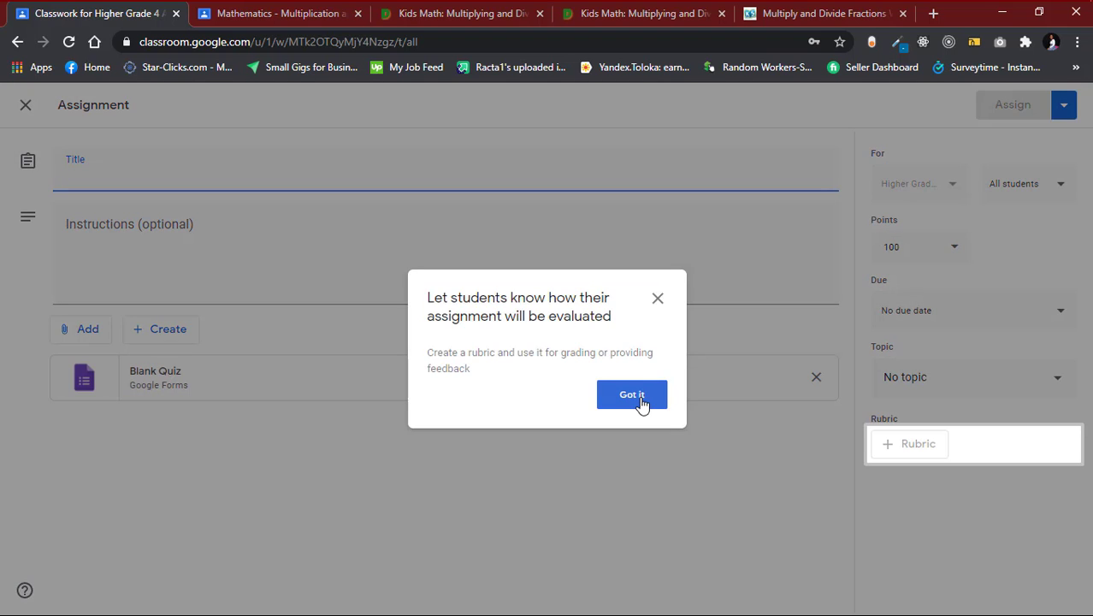
click(638, 400)
text(Mathematics Assignment)
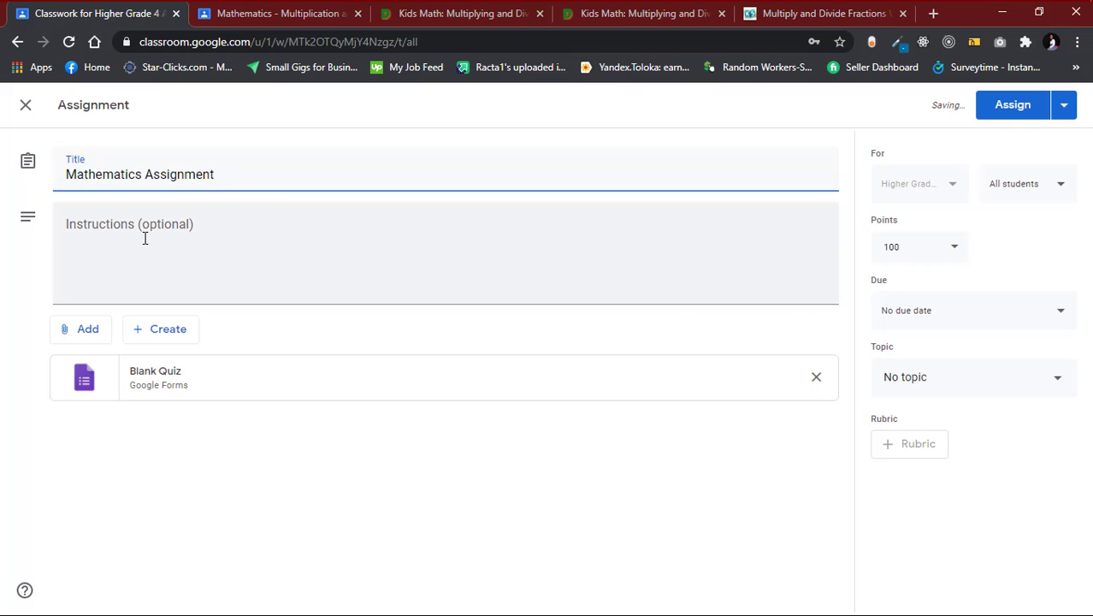
click(144, 238)
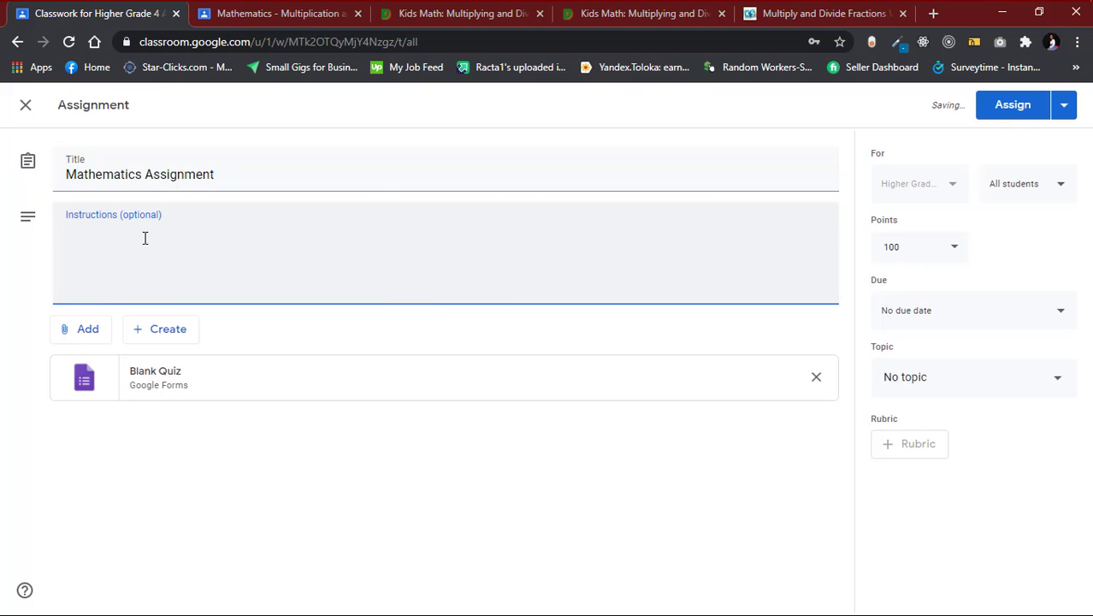
text(Do all)
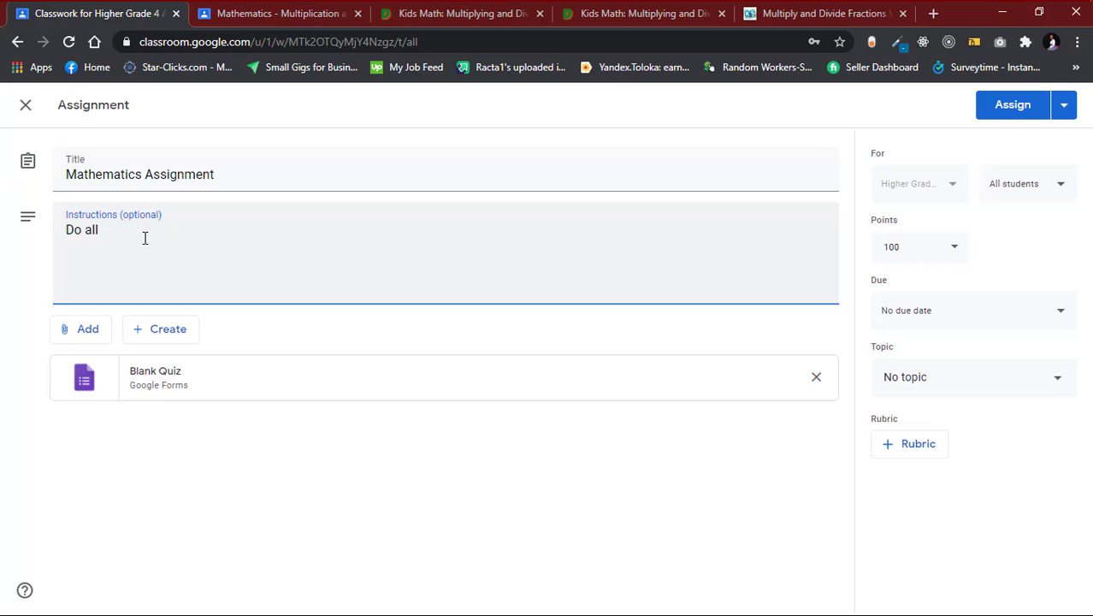
text( the questions.)
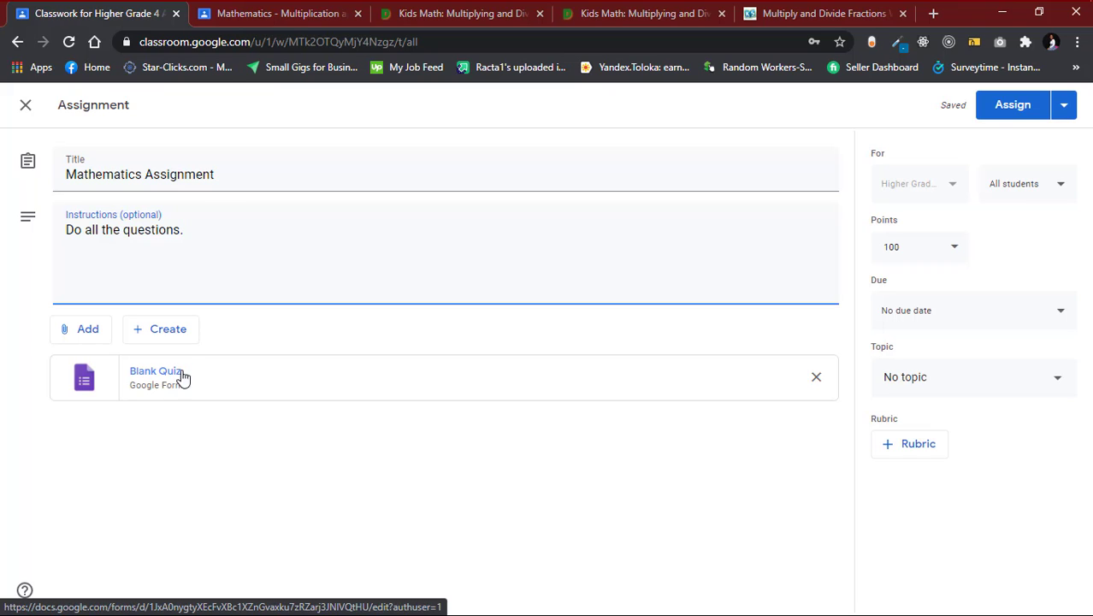
Open the assignment's attached Blank Quiz form and select the Untitled Question text.
click(153, 374)
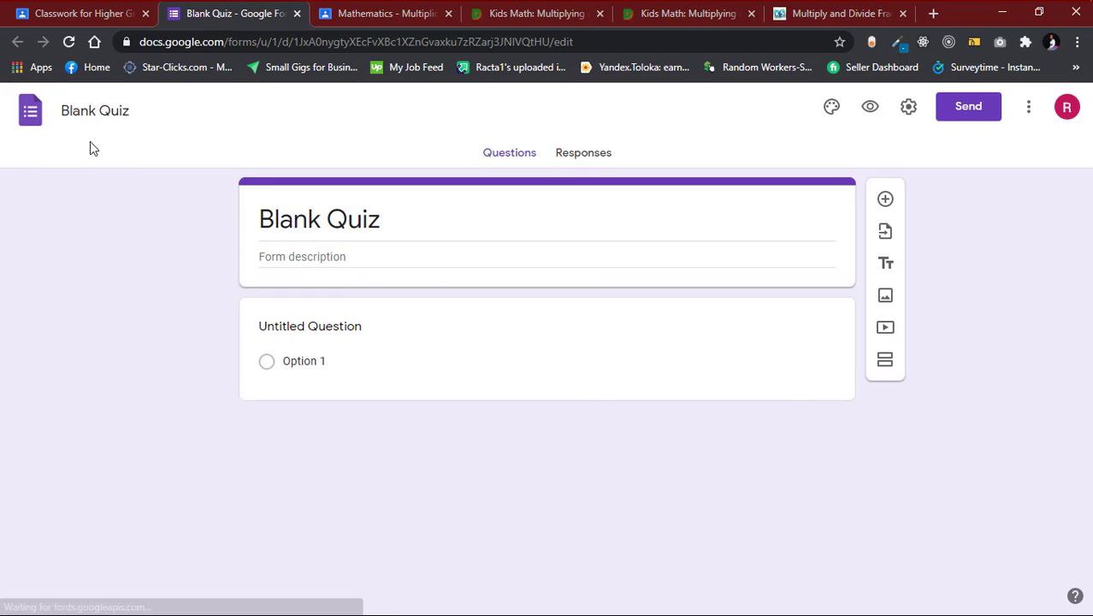
click(330, 326)
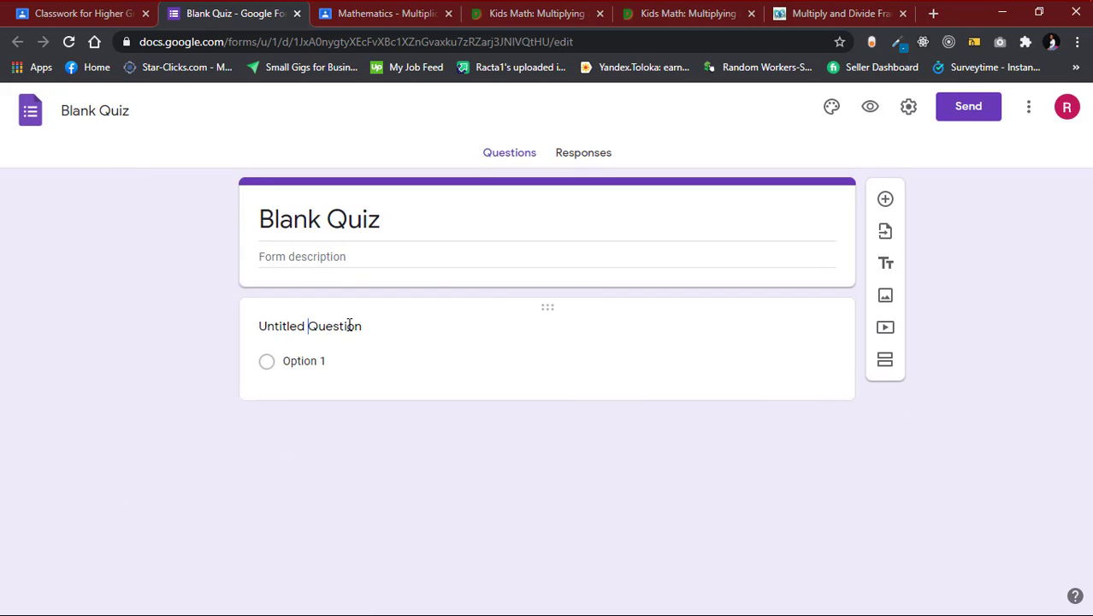
drag(394, 325, 246, 320)
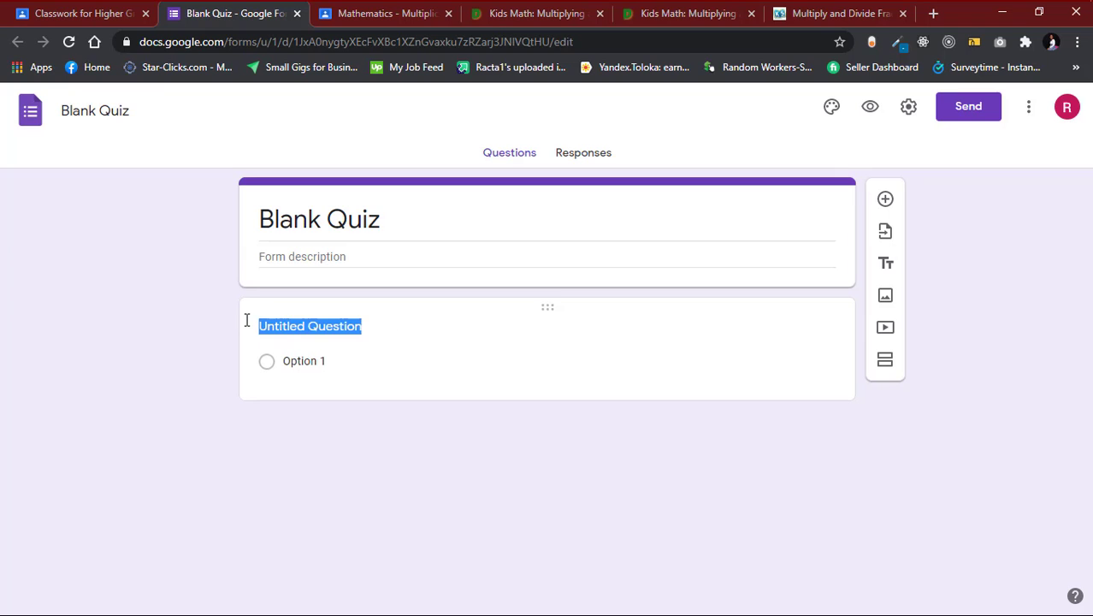
Look up the multiplying fractions examples on the Kids Math page for a quiz question.
click(480, 18)
scroll(349, 426, down, 3)
scroll(349, 426, up, 2)
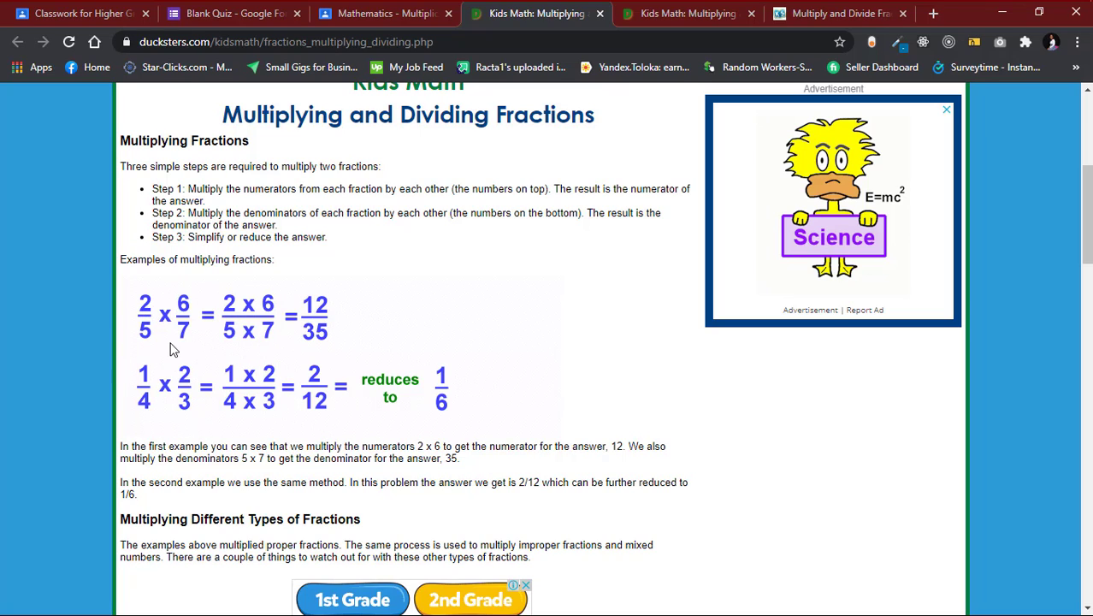
click(363, 17)
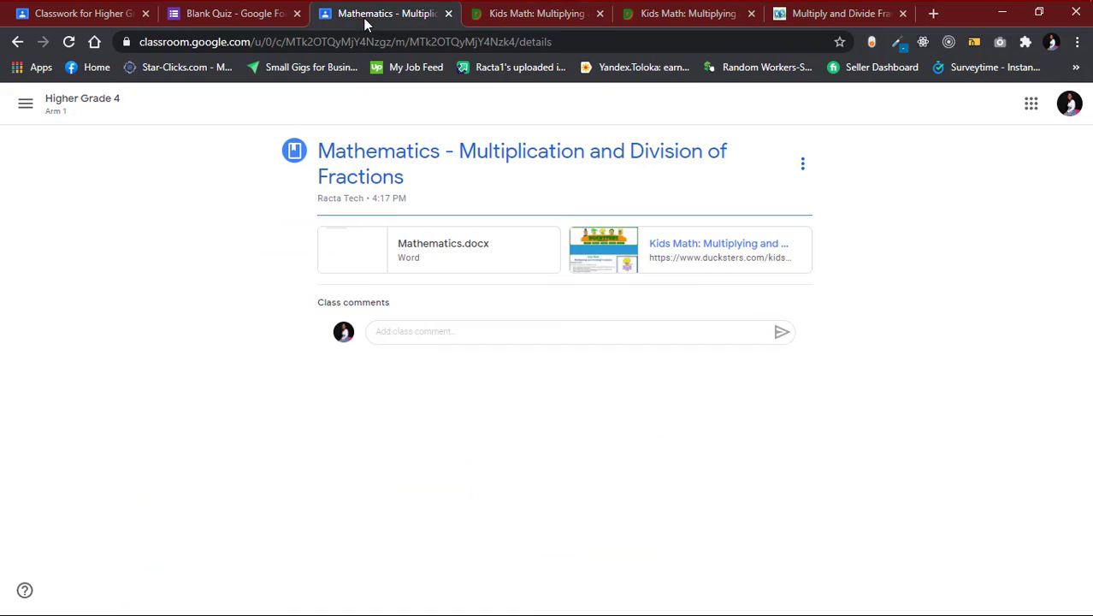
Enter "2/5 X 6/7" as the quiz's first question and set its type to Multiple choice.
click(244, 12)
click(355, 338)
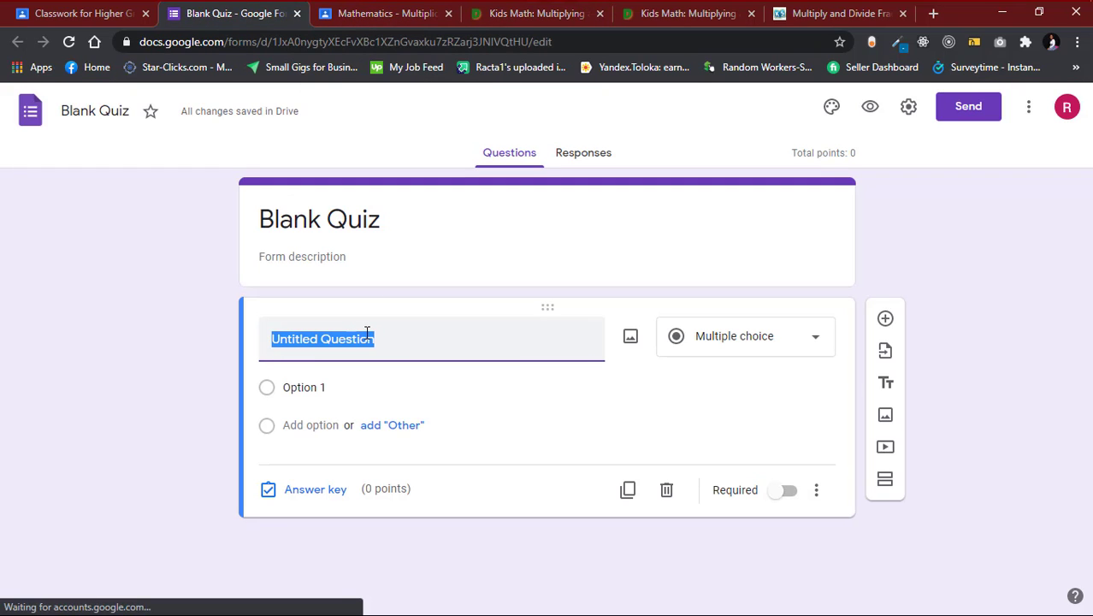
text(2/5)
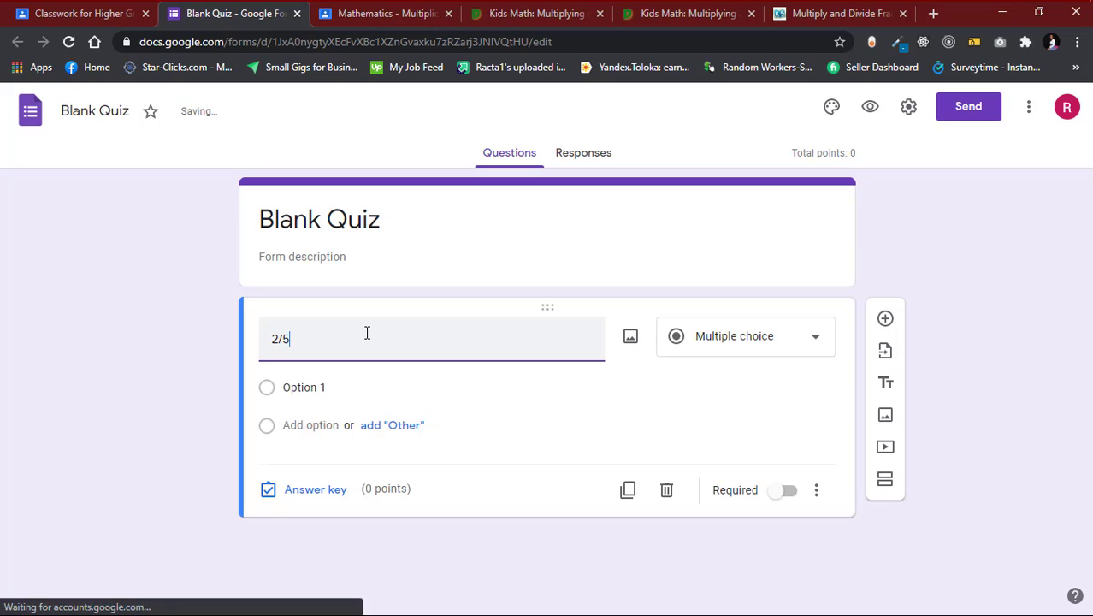
text( *)
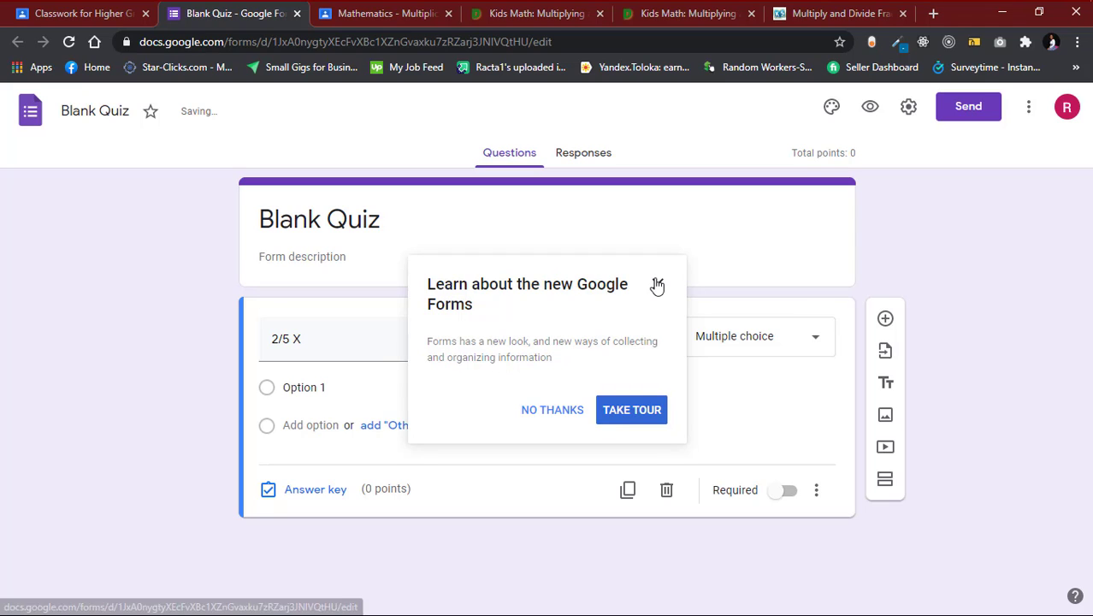
click(338, 334)
click(337, 333)
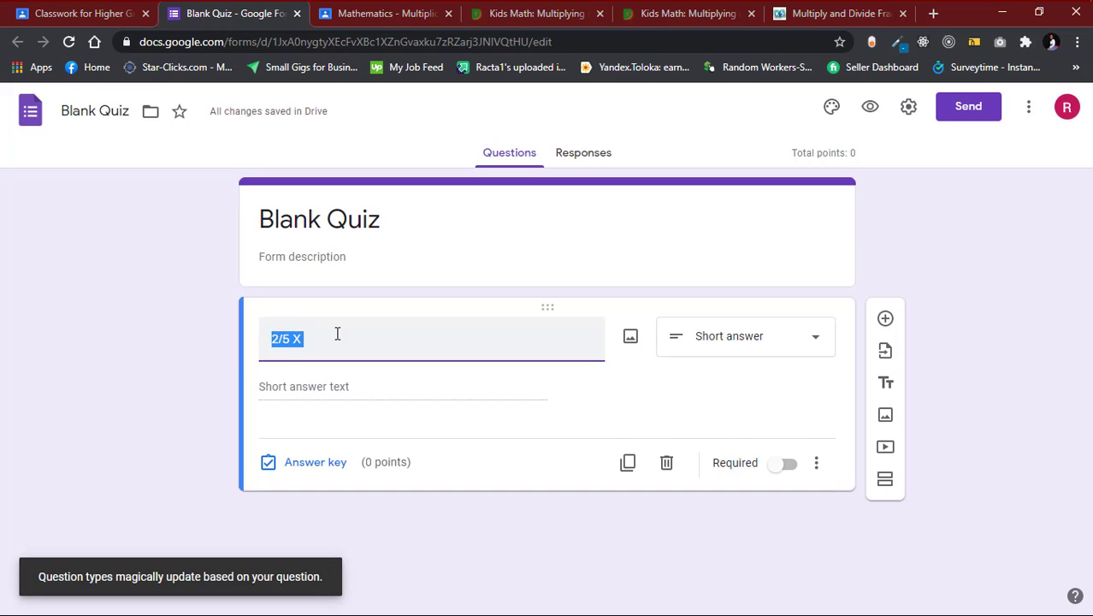
click(337, 334)
text(/7)
click(776, 344)
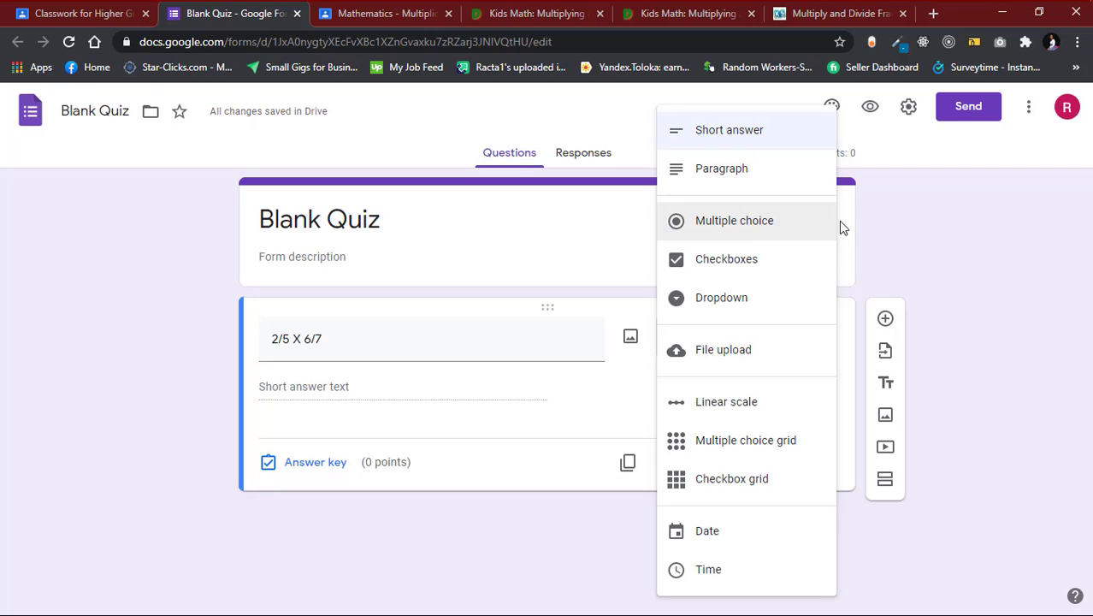
click(797, 224)
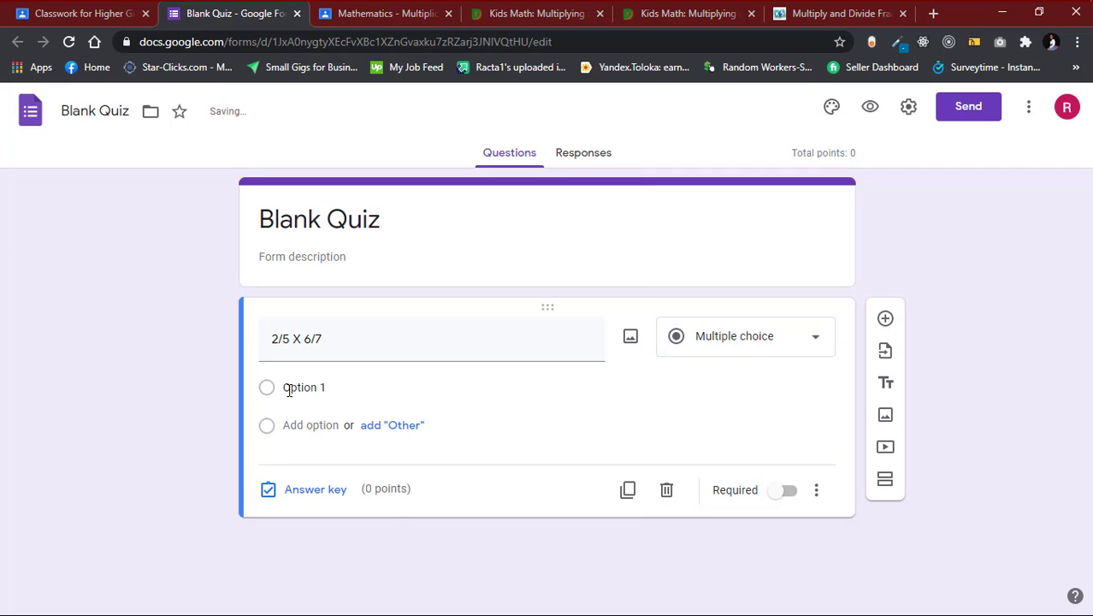
Look up the worked answer on the Kids Math page and set the question's first option to 12/35.
click(344, 386)
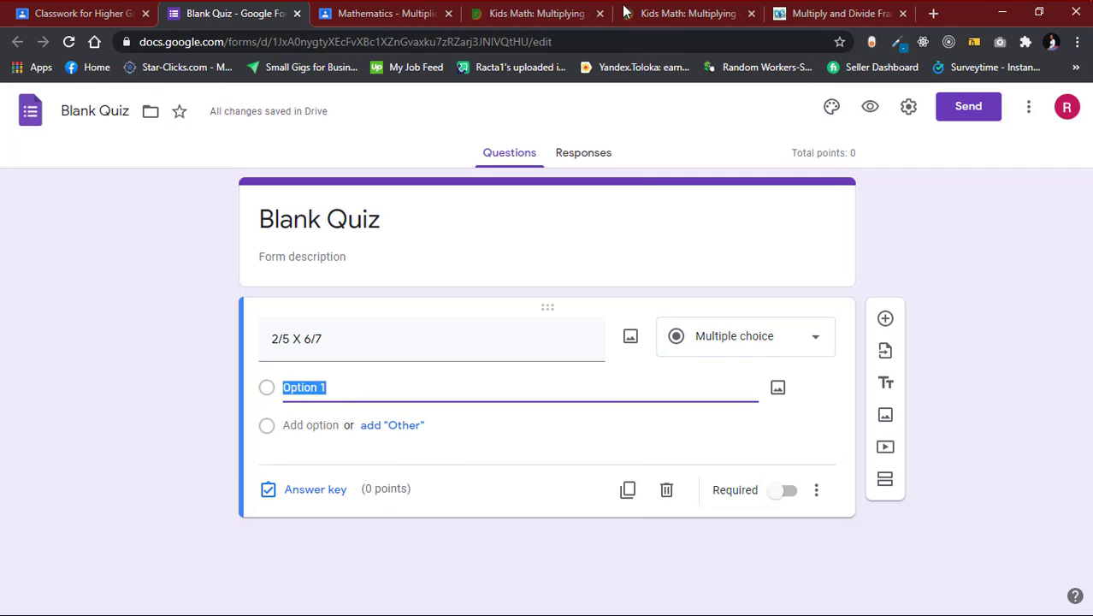
click(512, 20)
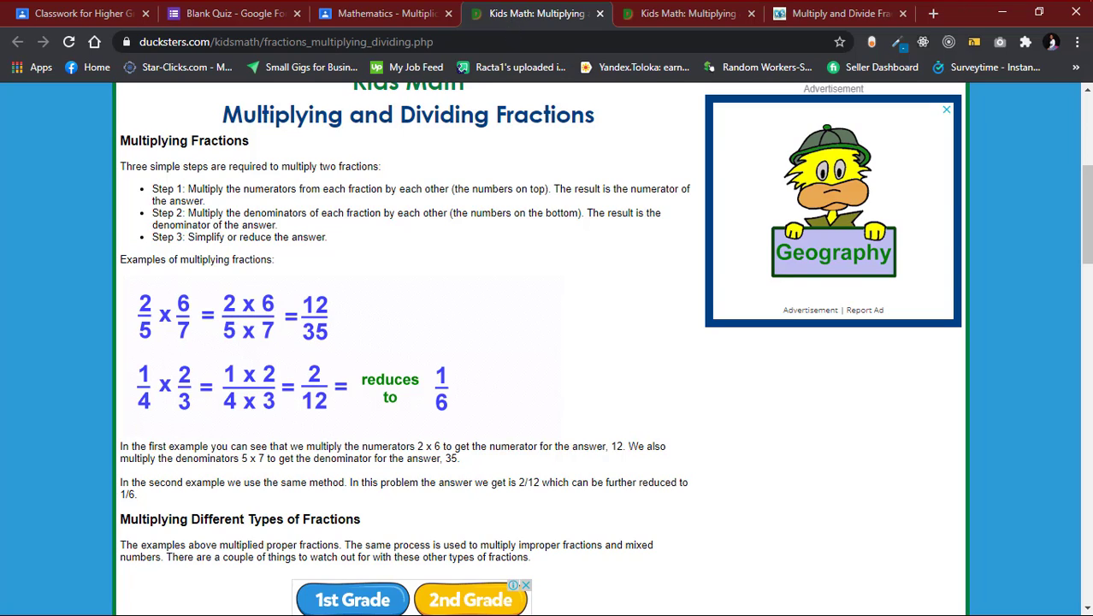
click(229, 14)
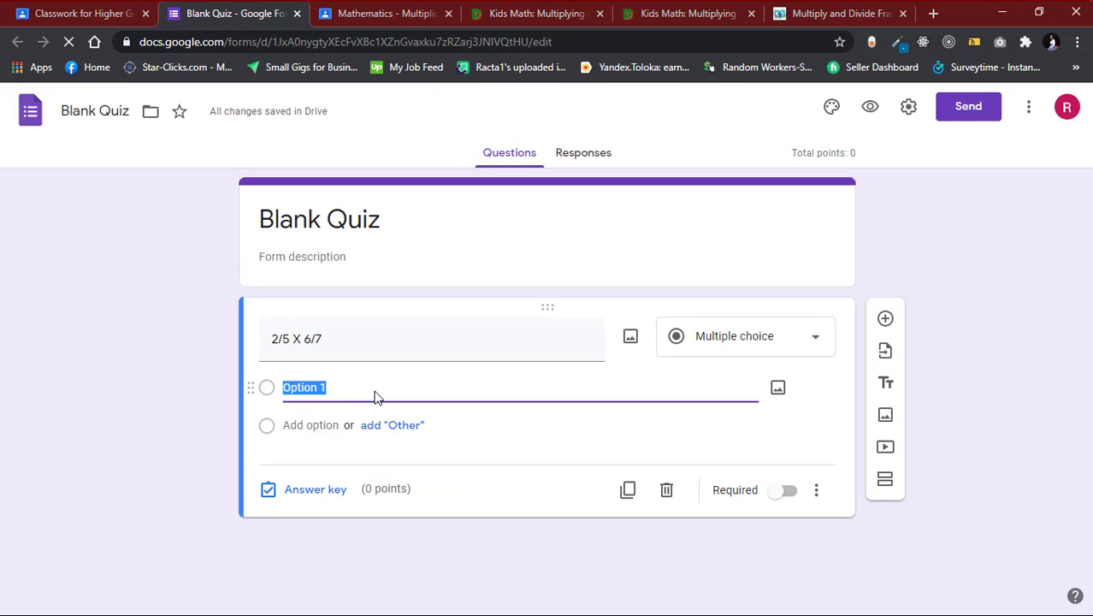
text(12/)
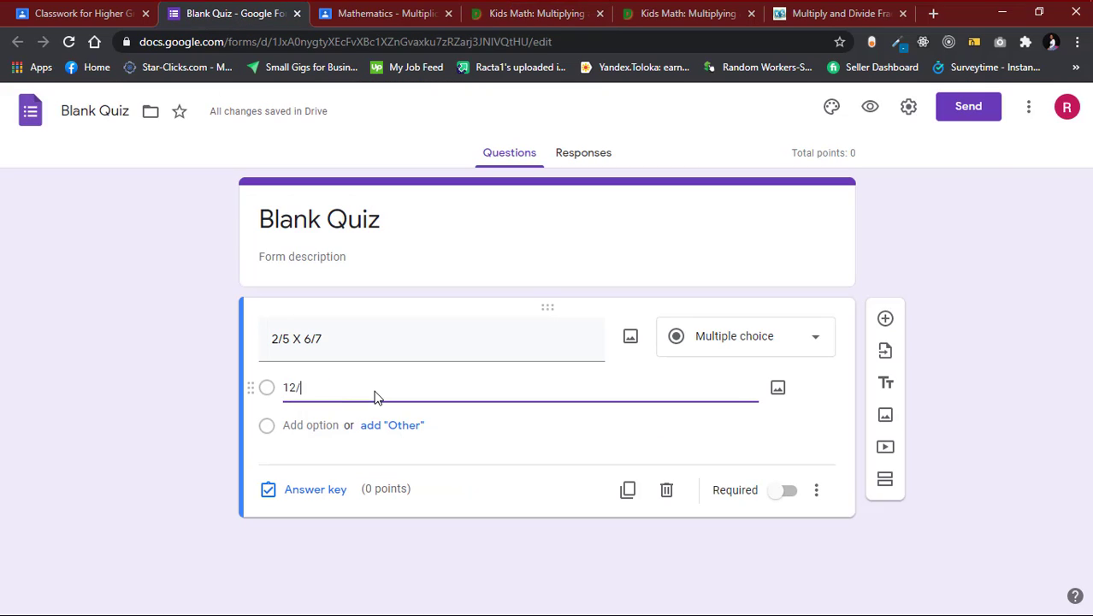
text(35)
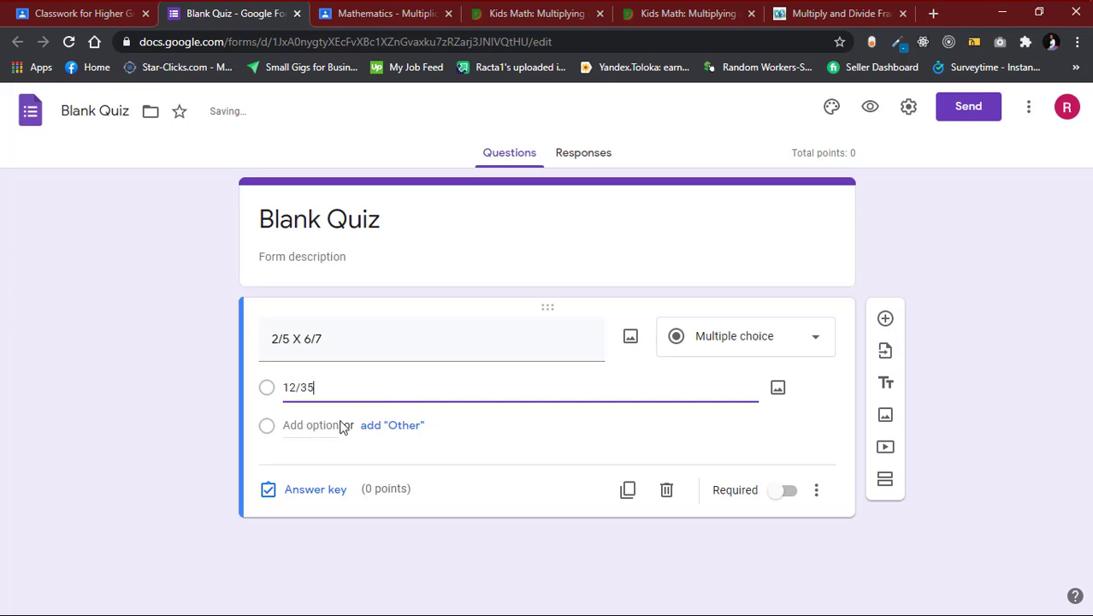
Add 1/4 and 17/40 as the second and third answer options, leaving no fourth option.
click(319, 425)
text(1/4)
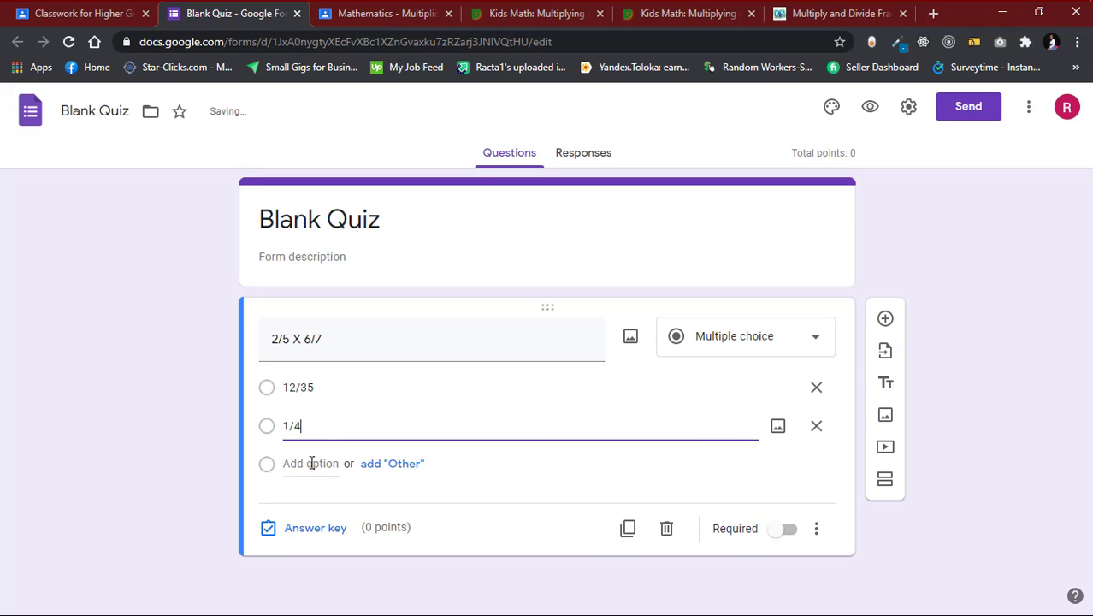
click(310, 463)
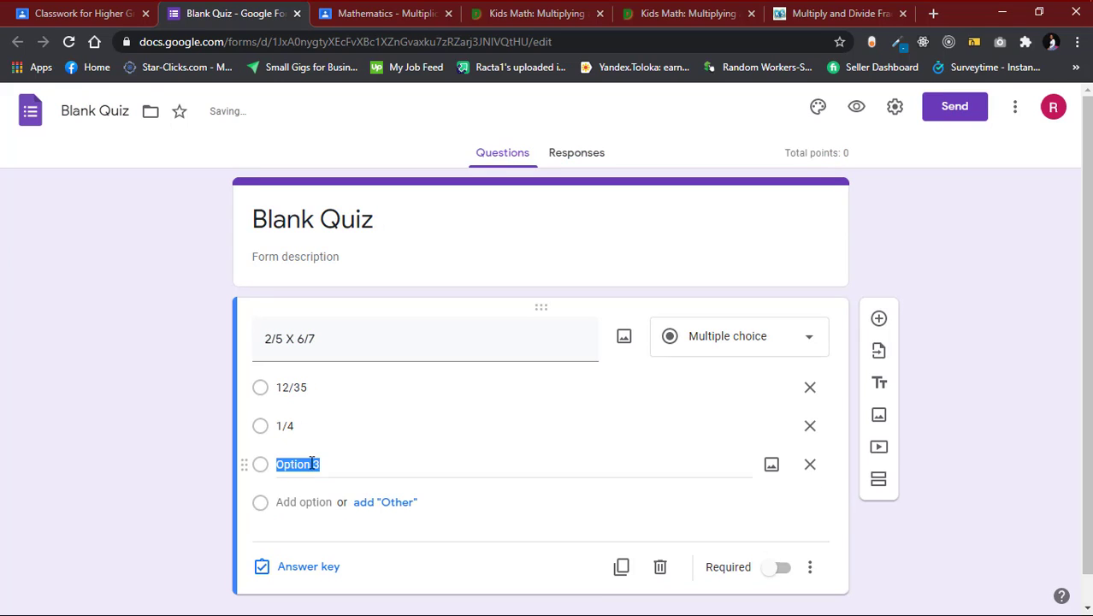
text(17/)
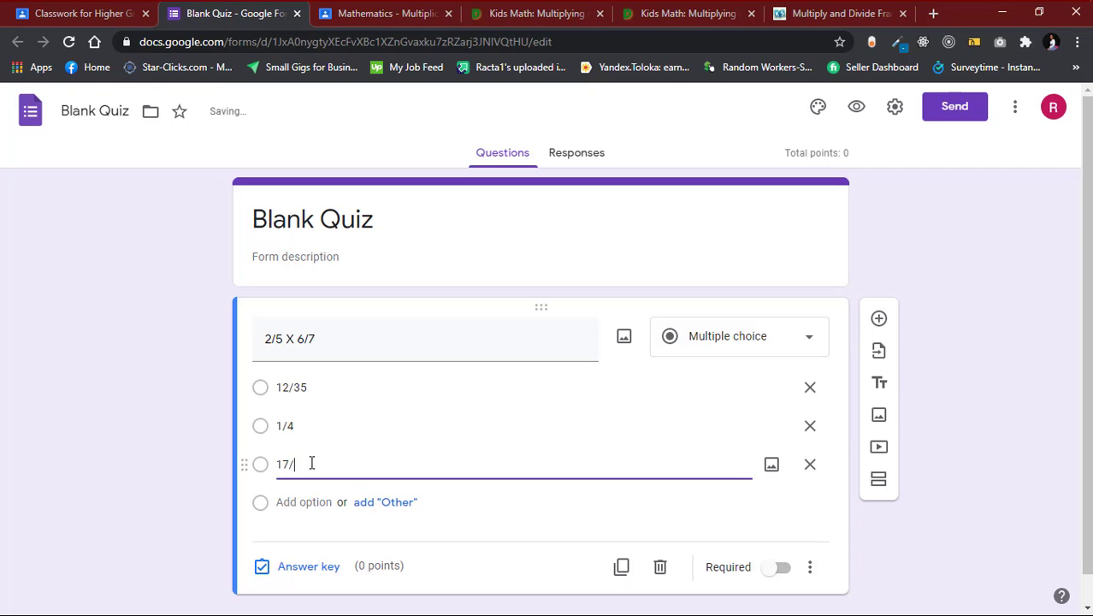
text(40)
click(304, 503)
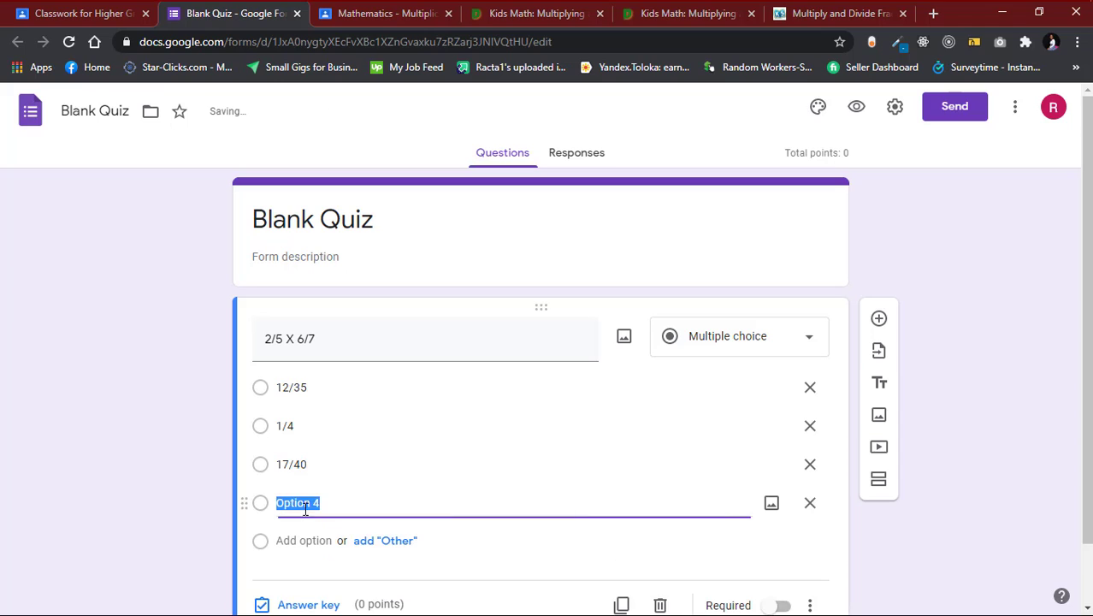
click(810, 504)
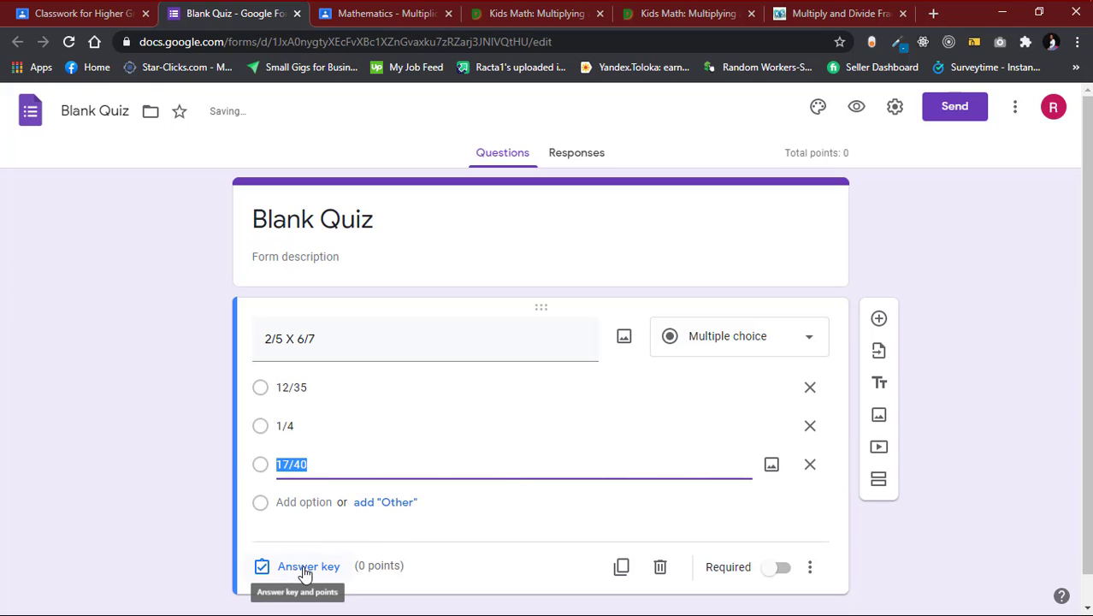
Mark 12/35 as the correct answer in the question's answer key and award it 5 points.
click(306, 568)
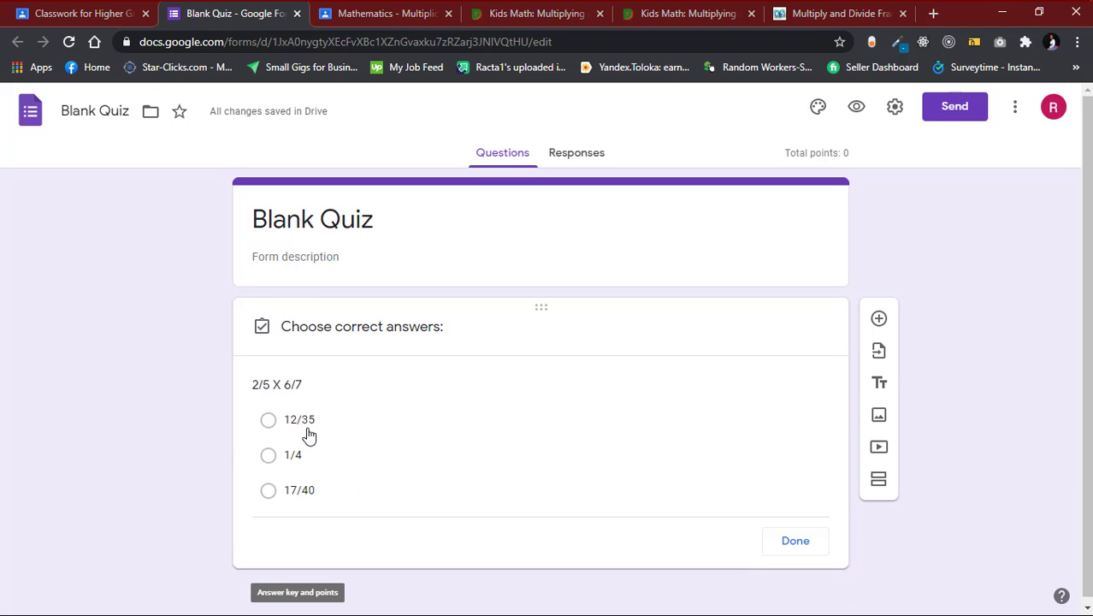
click(269, 381)
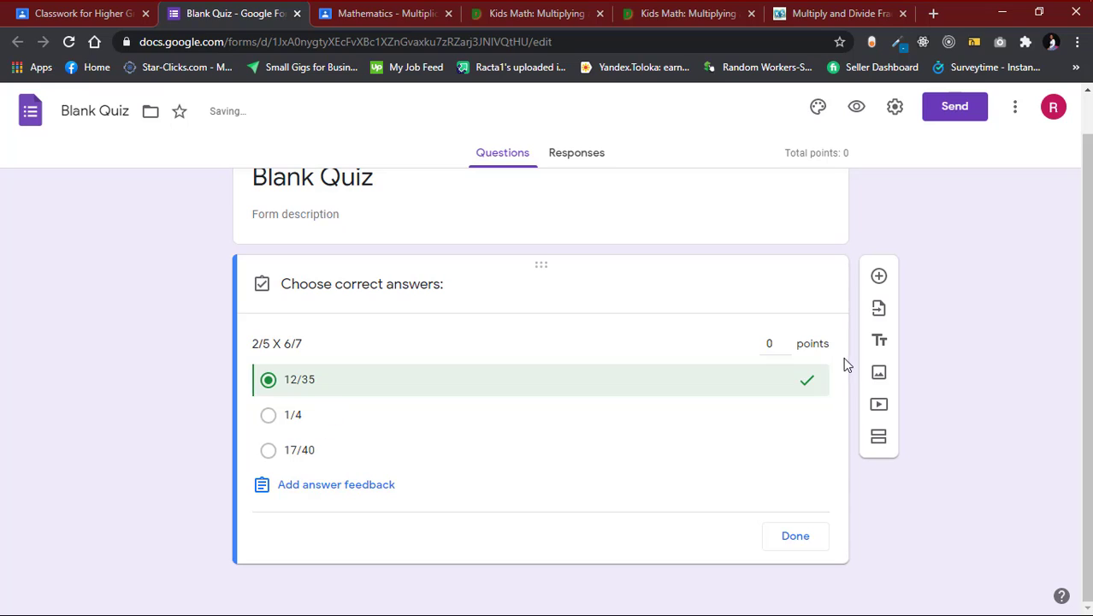
double_click(786, 340)
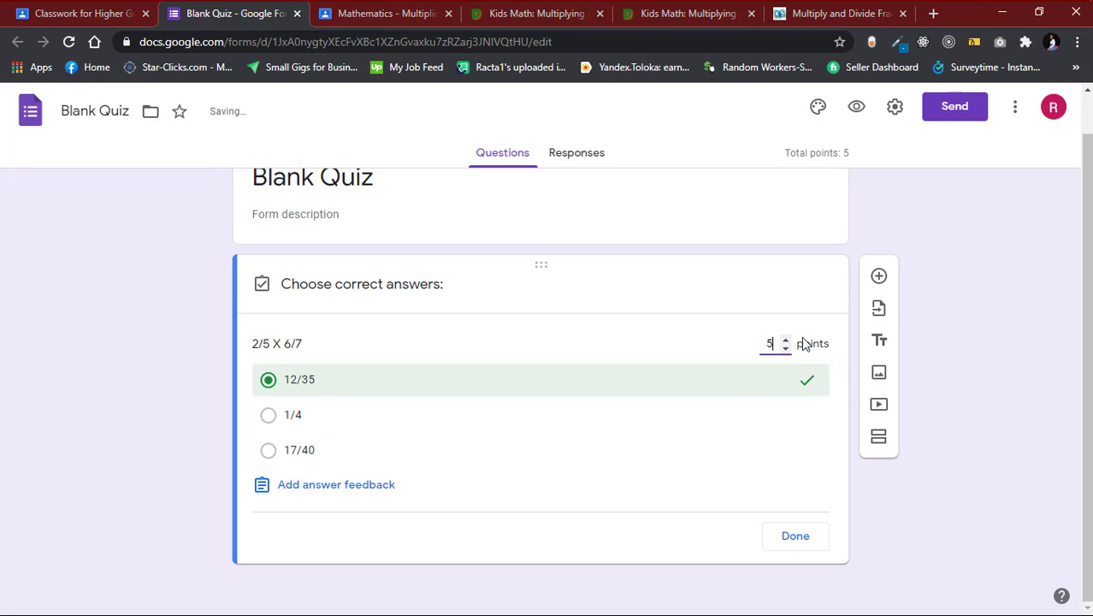
Enter "The answer is 12/35." as the question's feedback for incorrect answers.
click(324, 486)
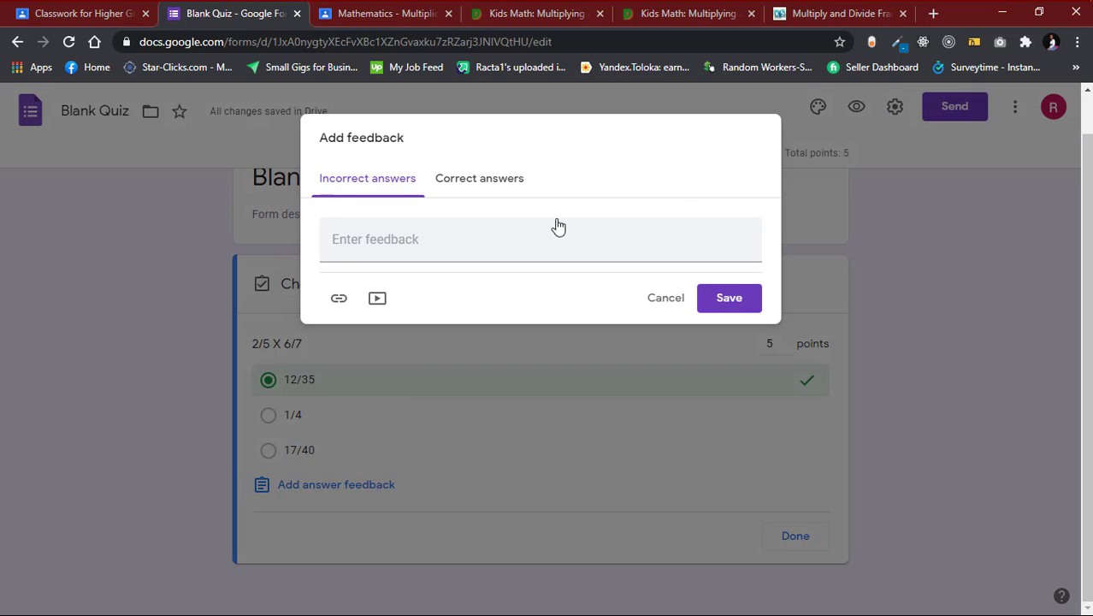
click(355, 248)
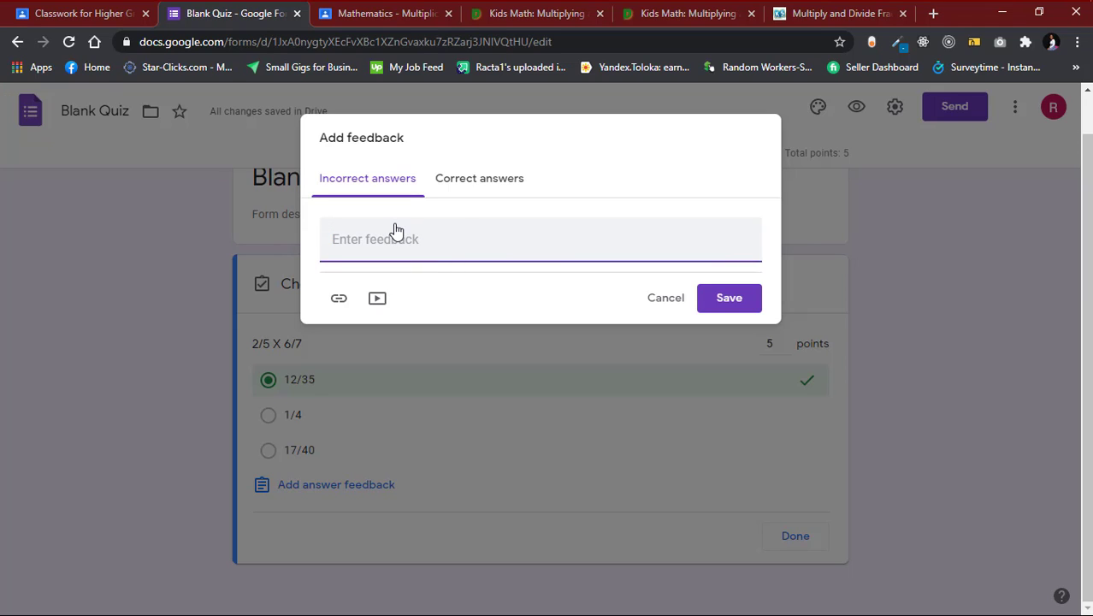
click(466, 179)
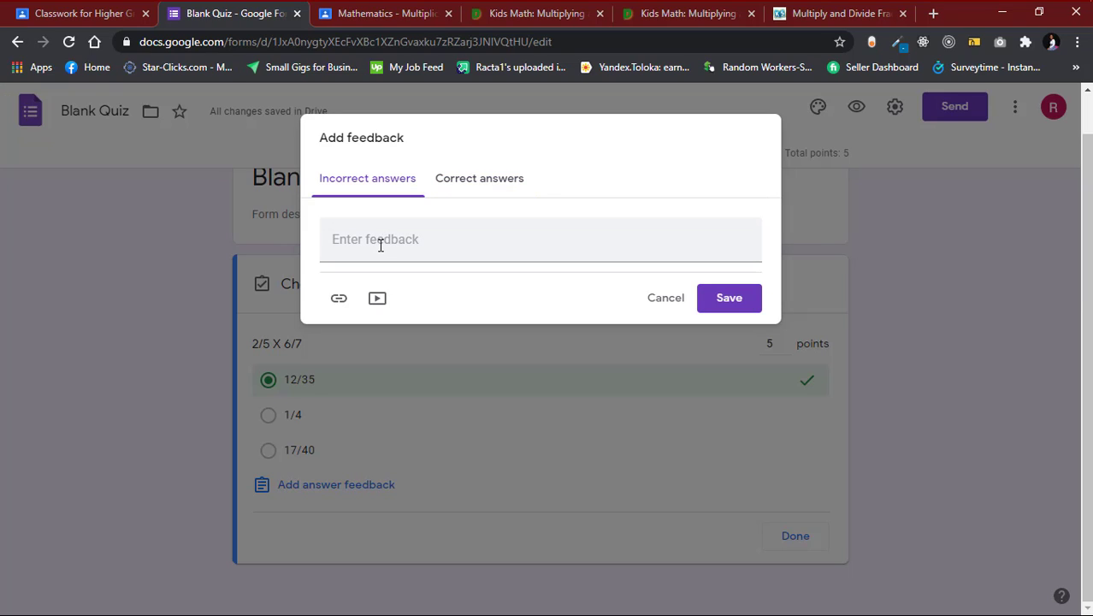
click(381, 246)
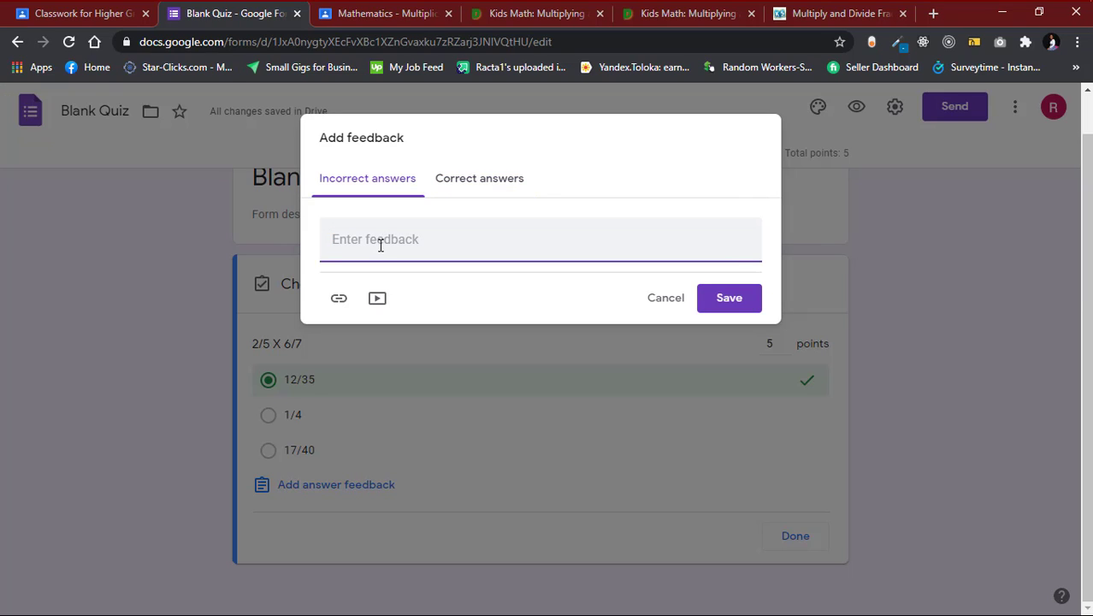
text(The answer is 12/35.)
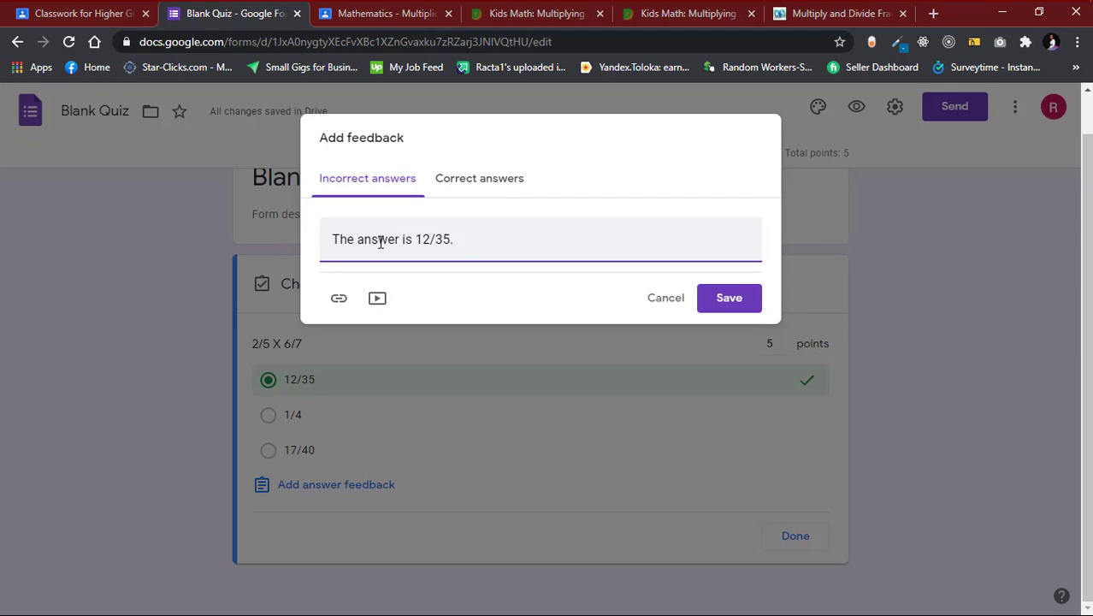
Save "Well done" as the feedback for correct answers and put the number "1." before the question text.
click(495, 184)
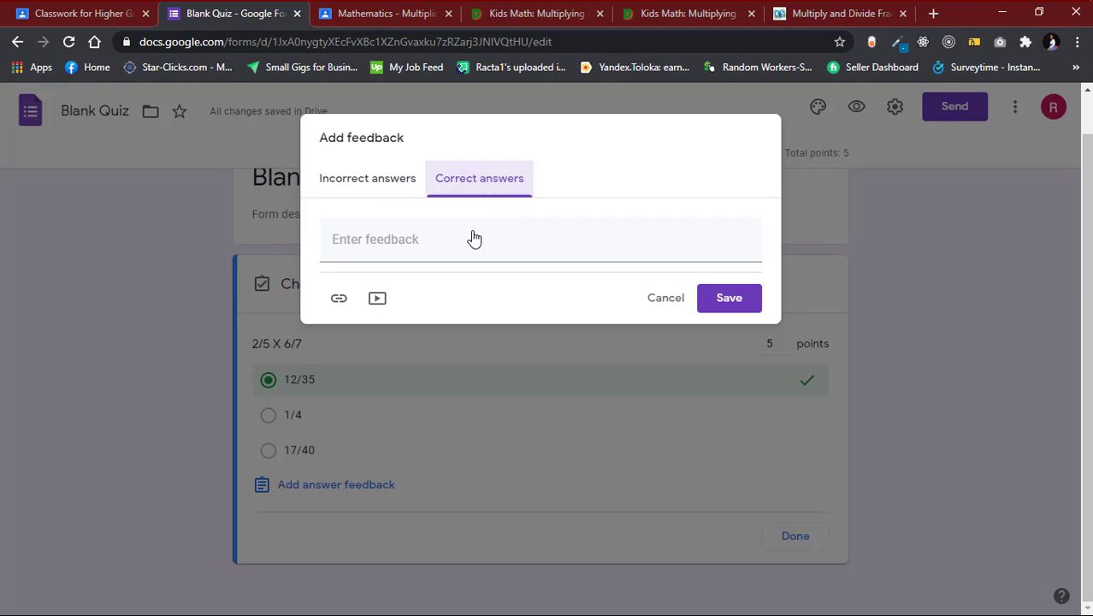
text(Well done)
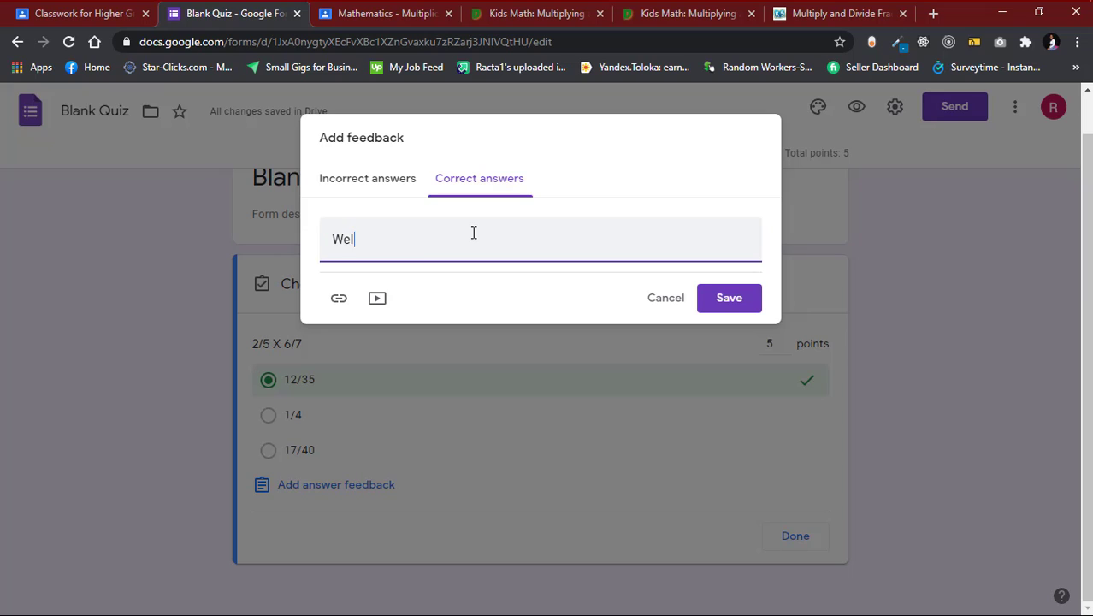
click(706, 303)
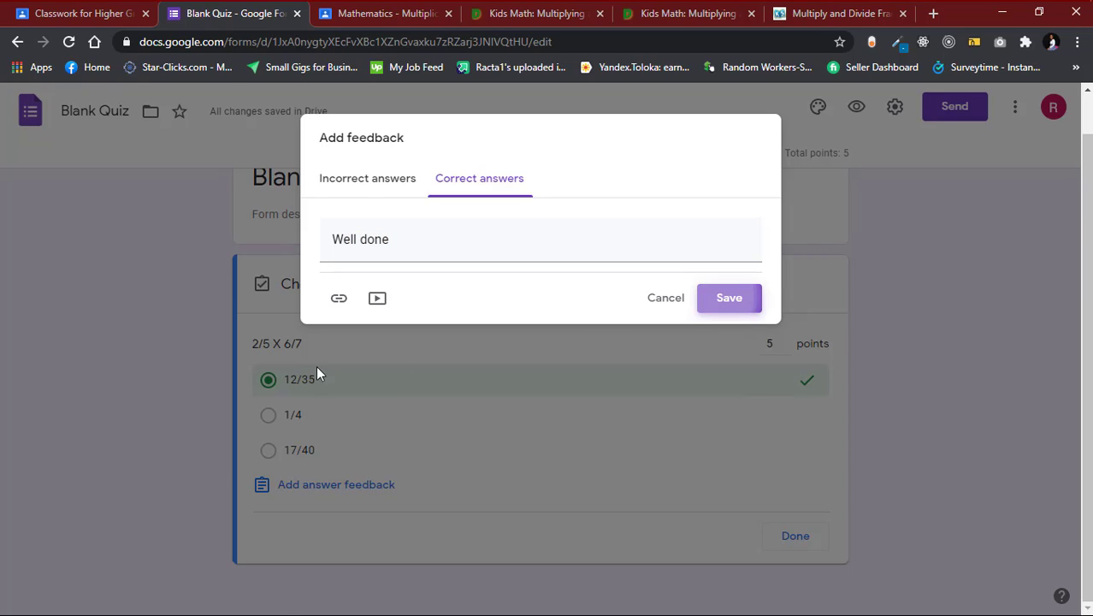
scroll(782, 543, down, 1)
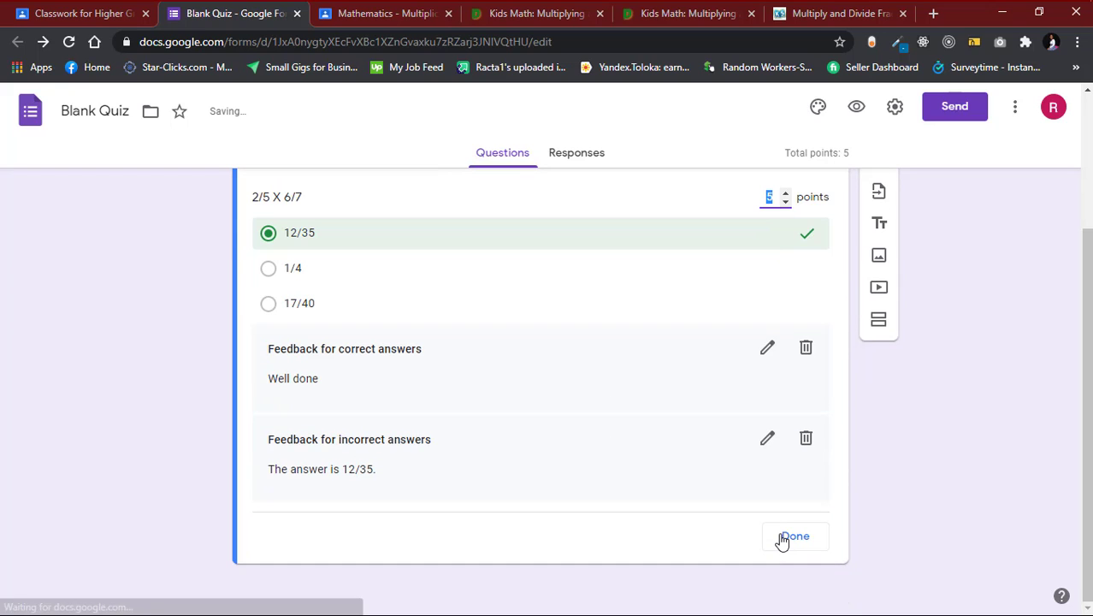
click(783, 541)
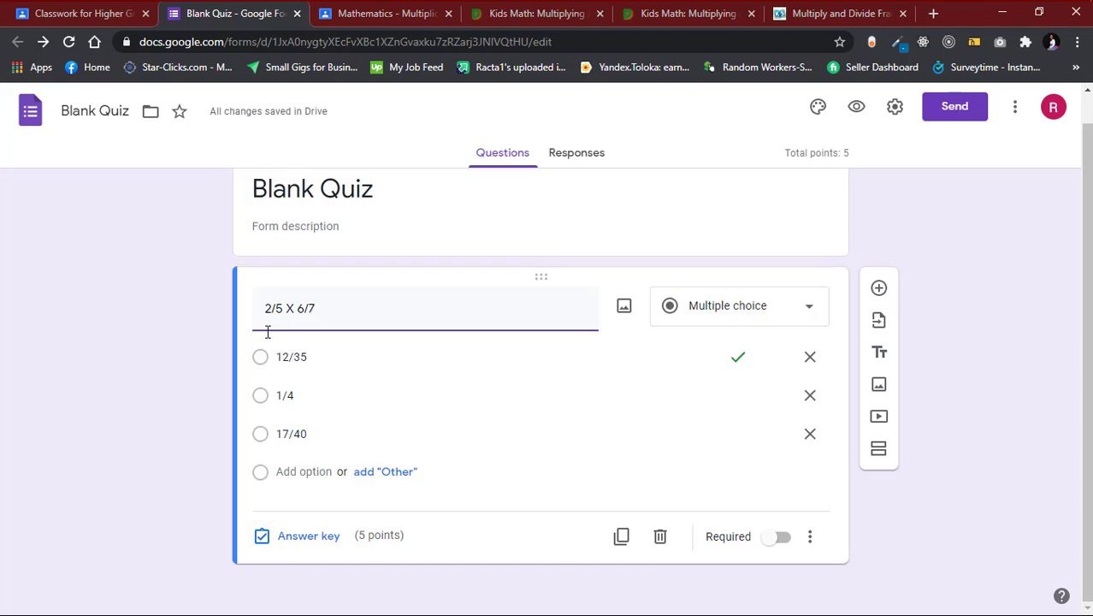
text(1.)
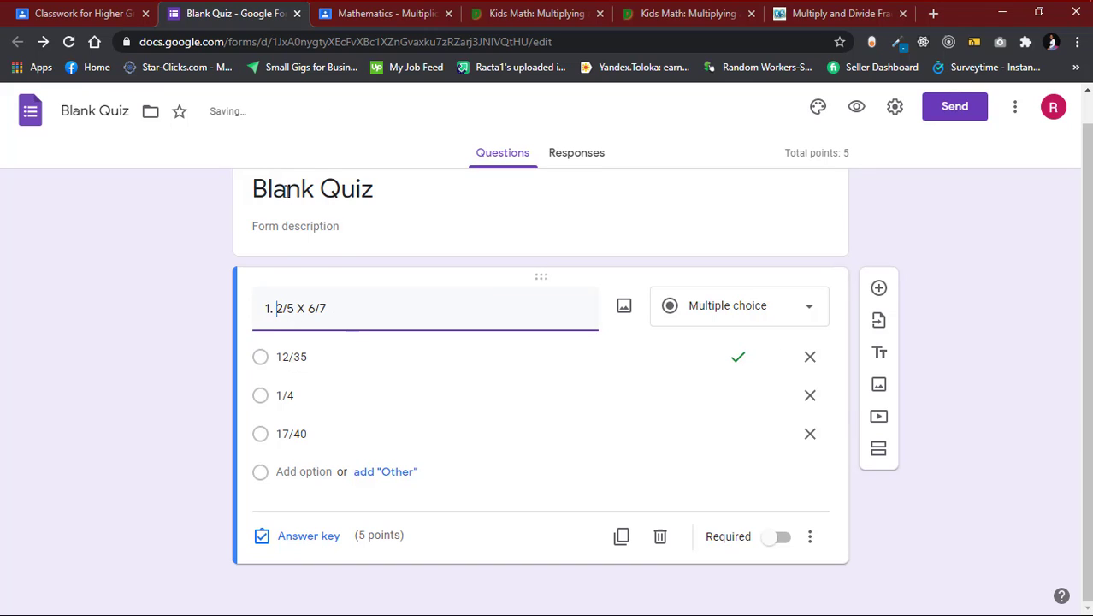
Rename the Blank Quiz form file as "Math Assignment".
click(285, 190)
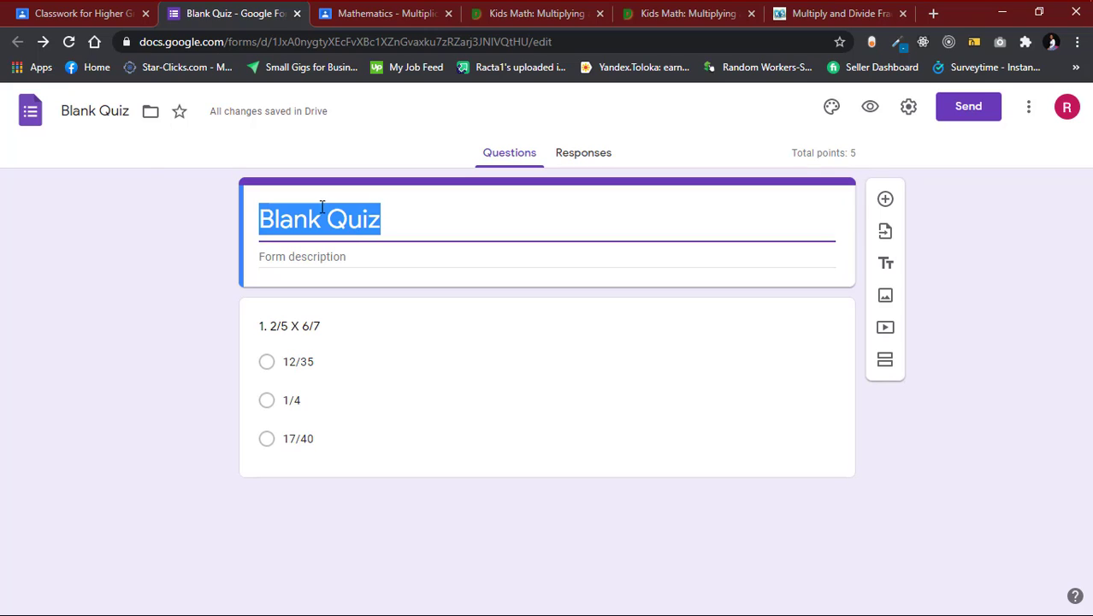
click(101, 111)
drag(129, 117, 73, 101)
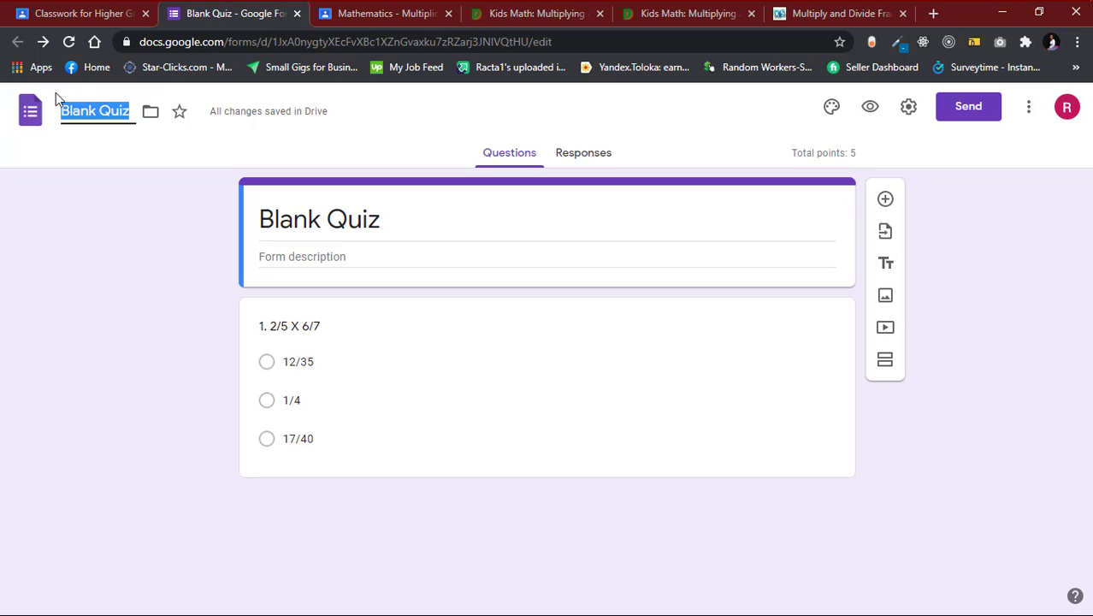
text(Assi)
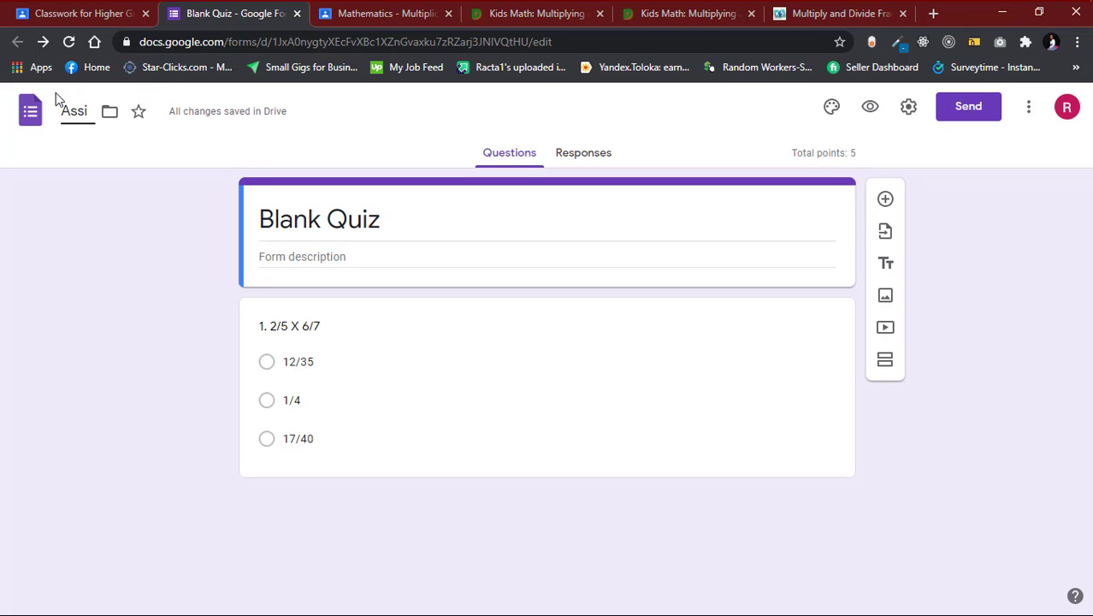
text(gnment)
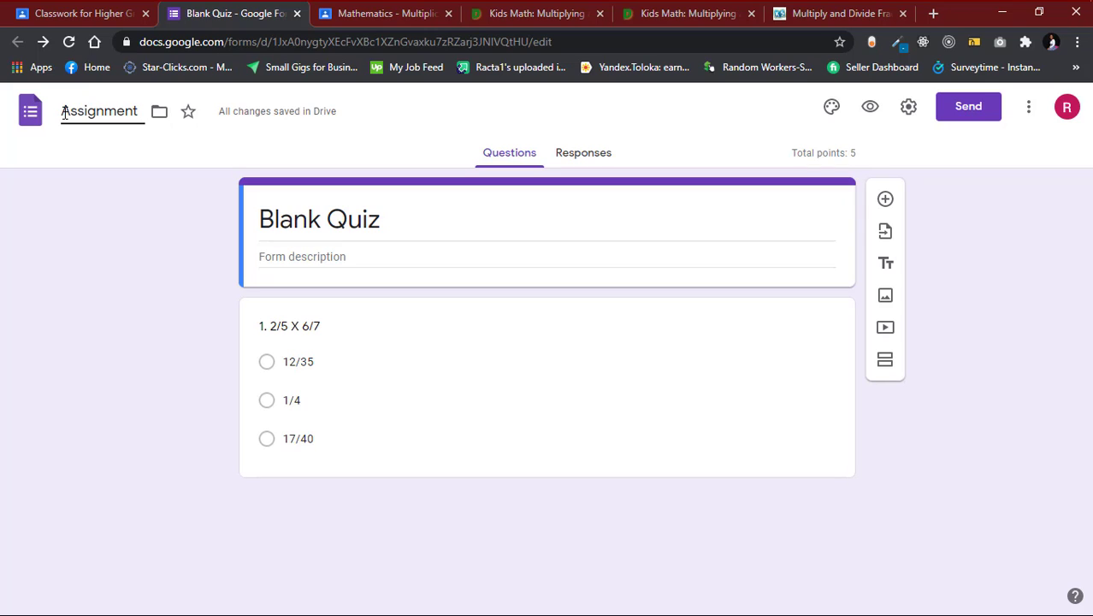
click(63, 111)
text(Math)
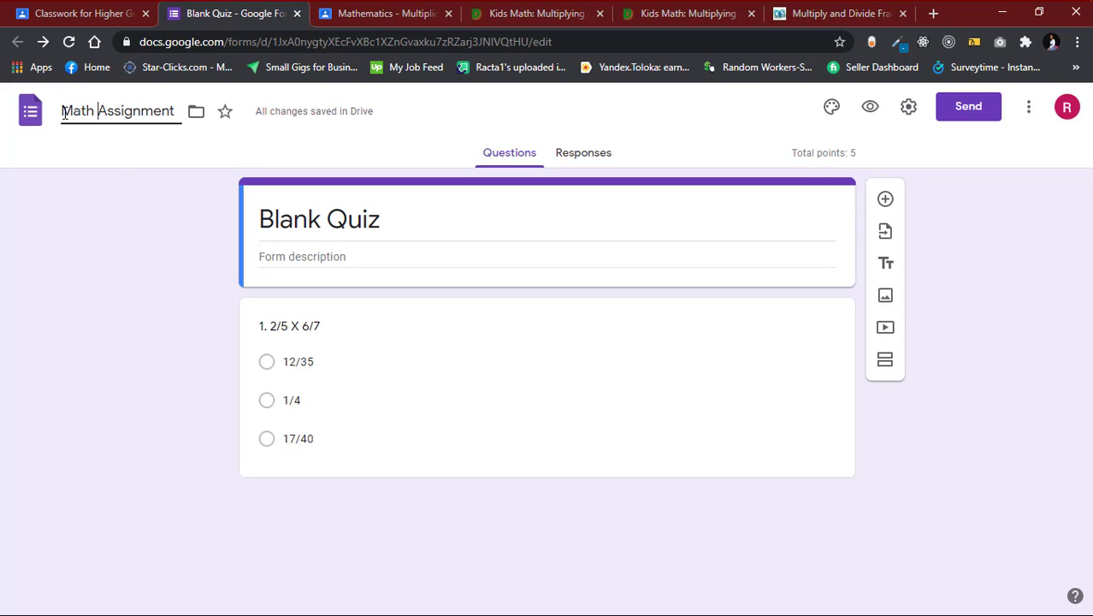
Replace the form's displayed title "Blank Quiz" with "Math Assignment".
triple_click(383, 220)
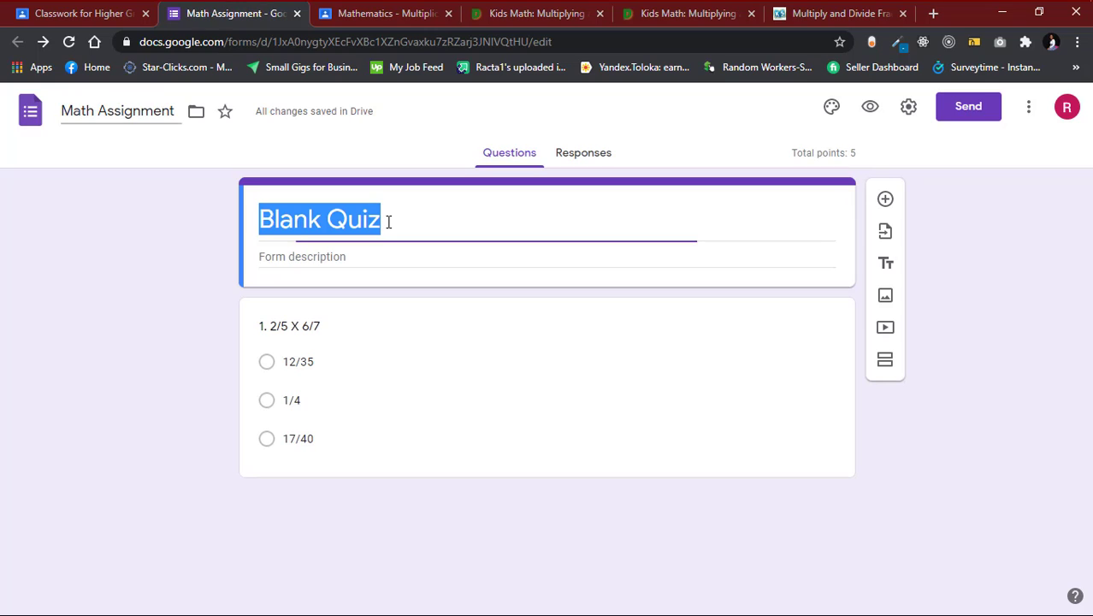
text(Math )
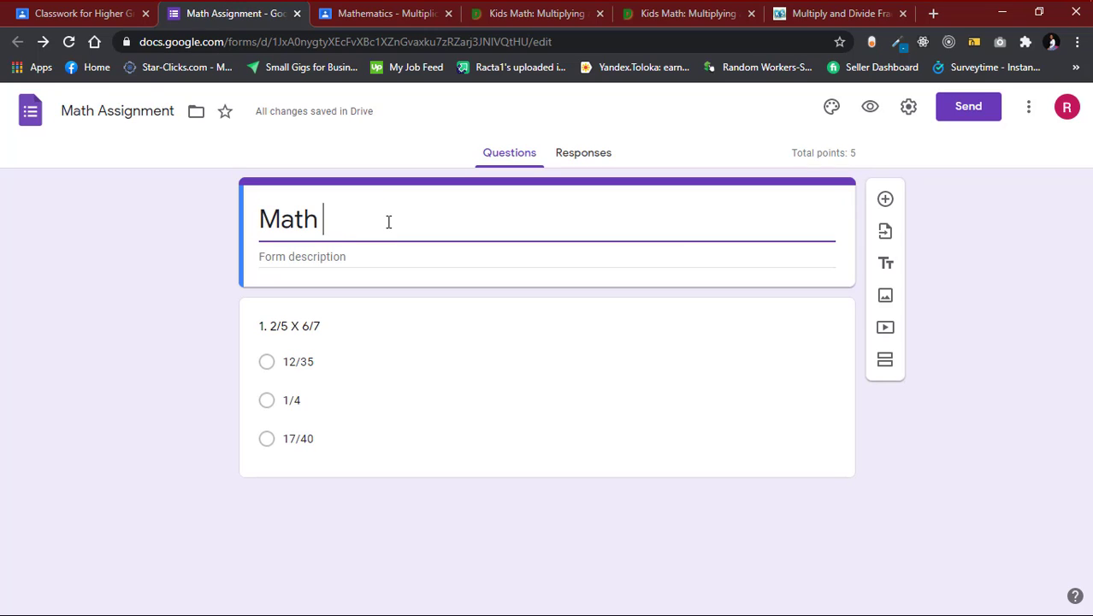
text(Assignment)
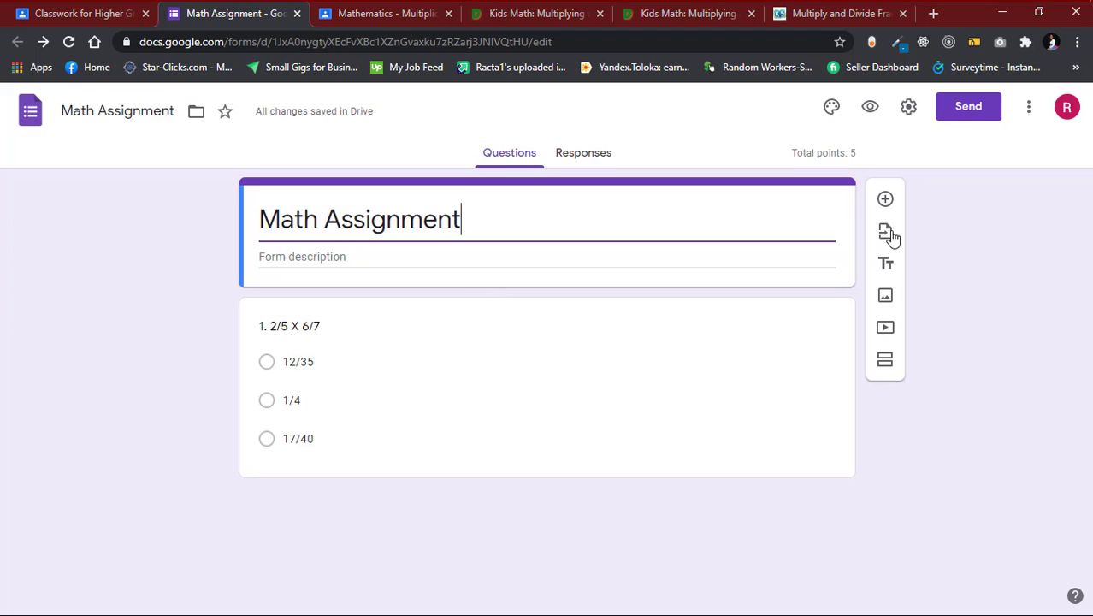
Add a short-answer question titled "Name" above the fraction question and make it required.
click(886, 202)
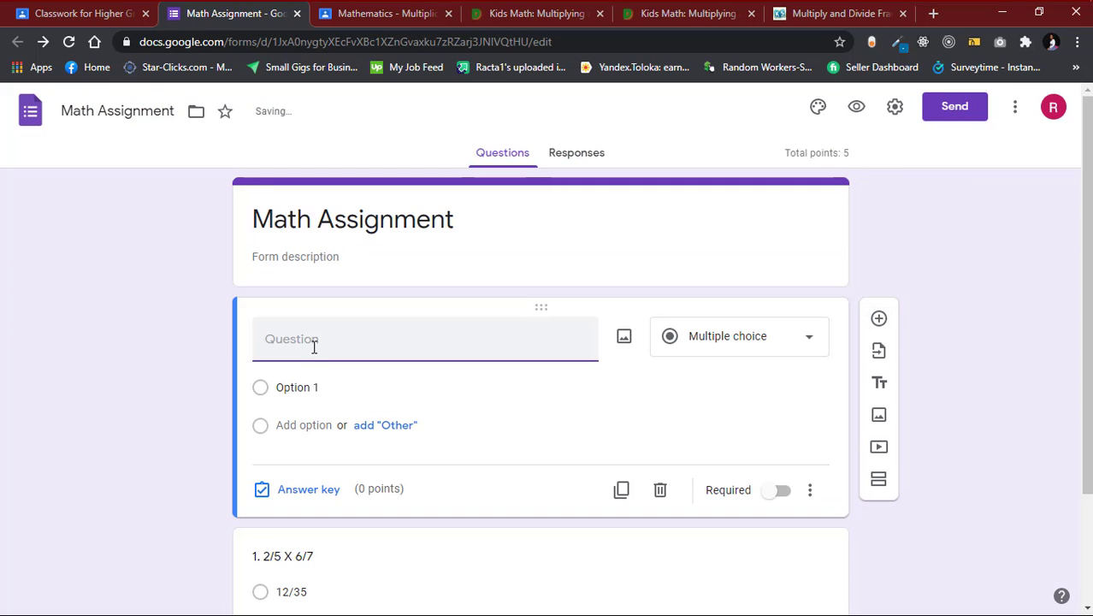
text(Name)
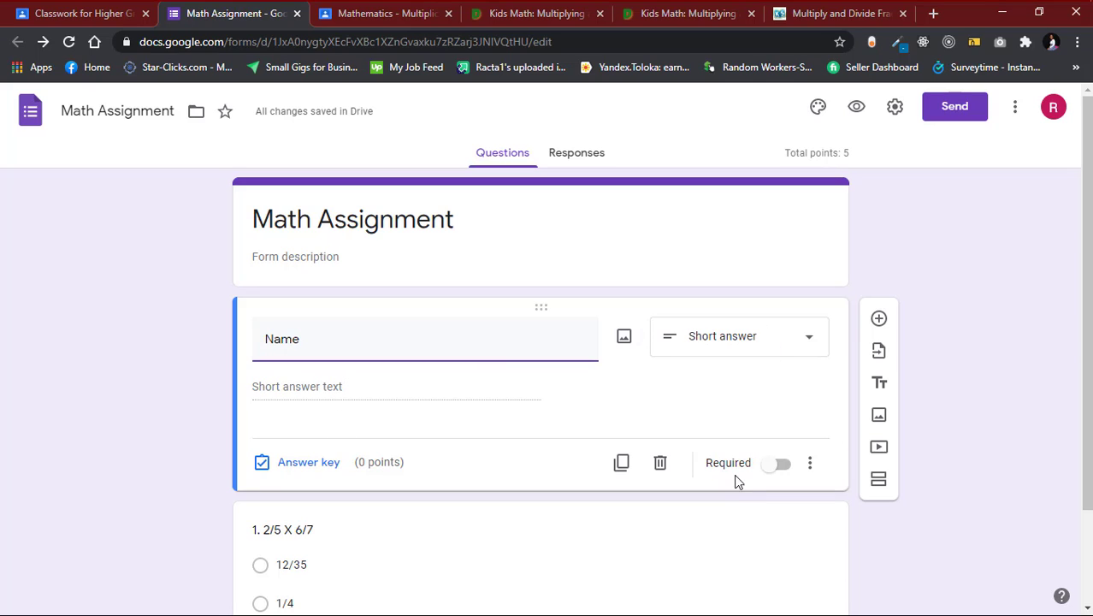
click(778, 467)
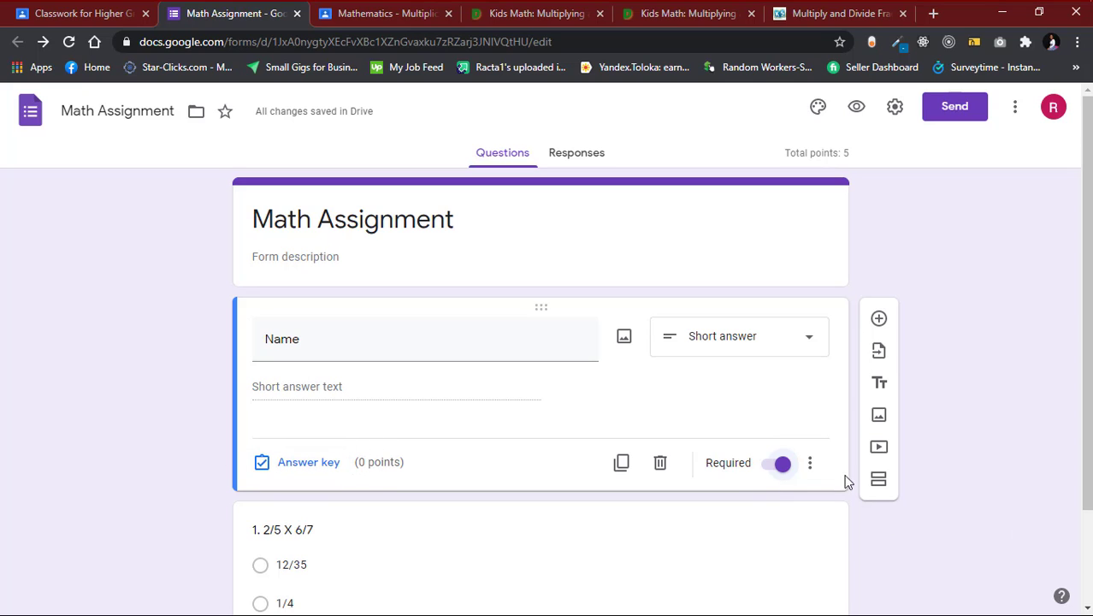
Show the description for the Name question and enter "Example:" followed by a sample full name.
click(810, 474)
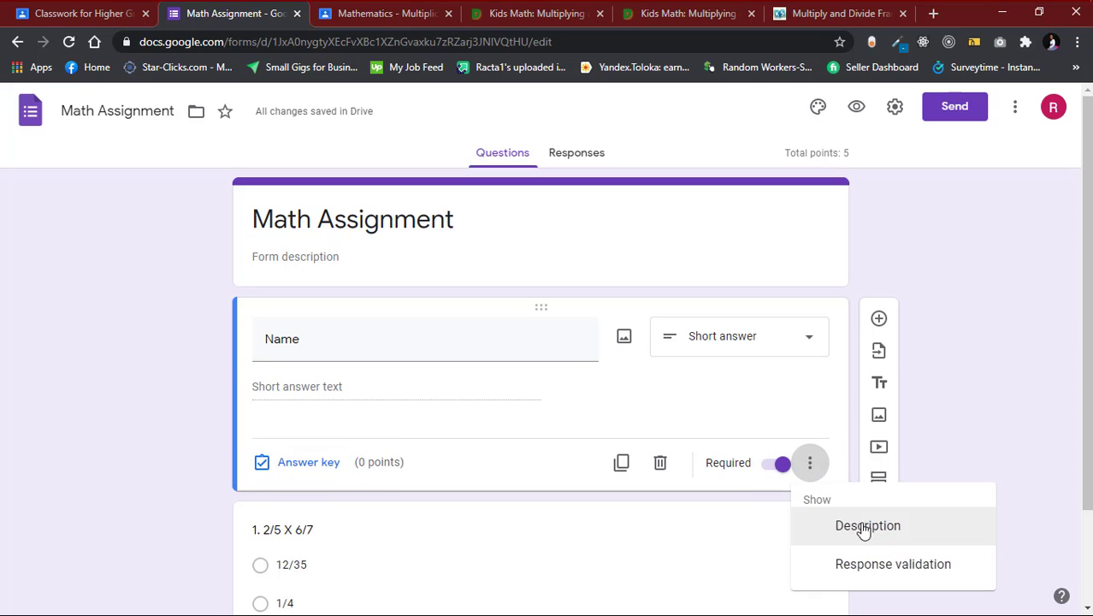
click(833, 535)
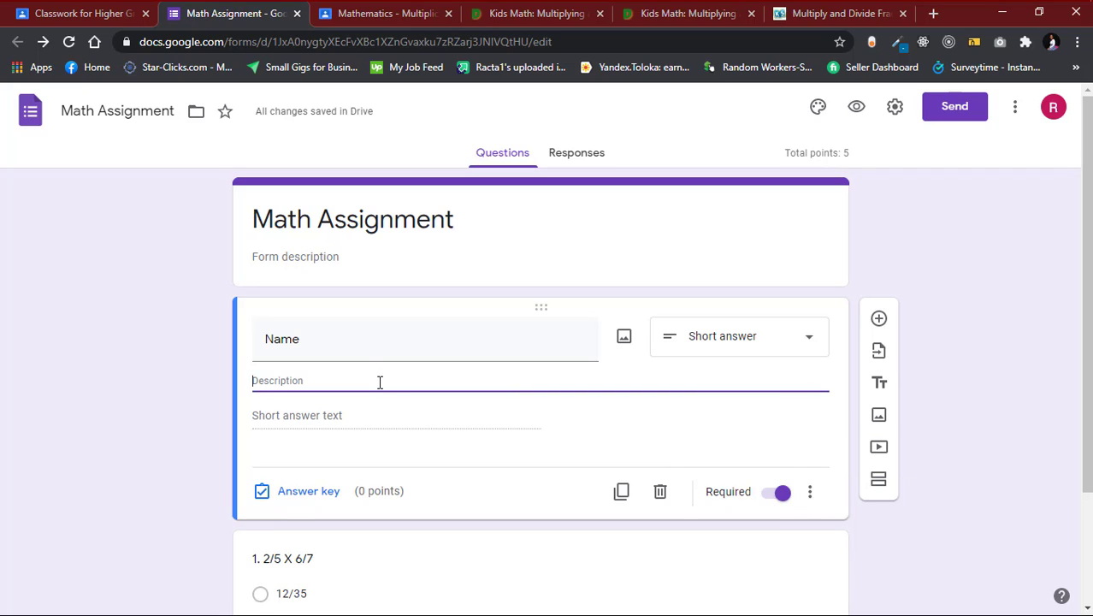
text(Example:)
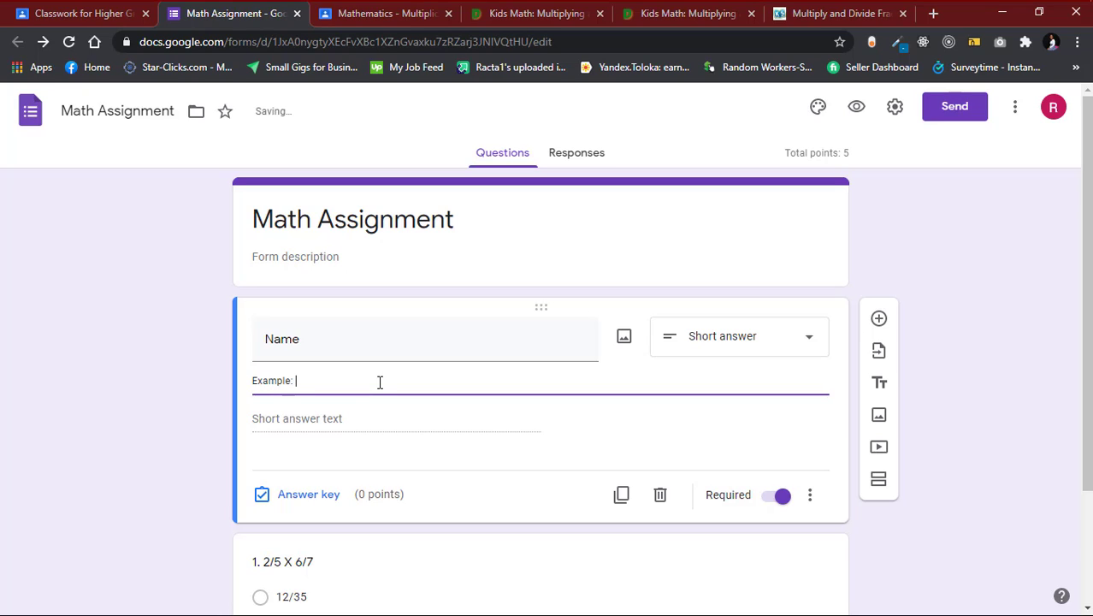
text(J)
key(BackSpace)
text(John Mary)
click(867, 540)
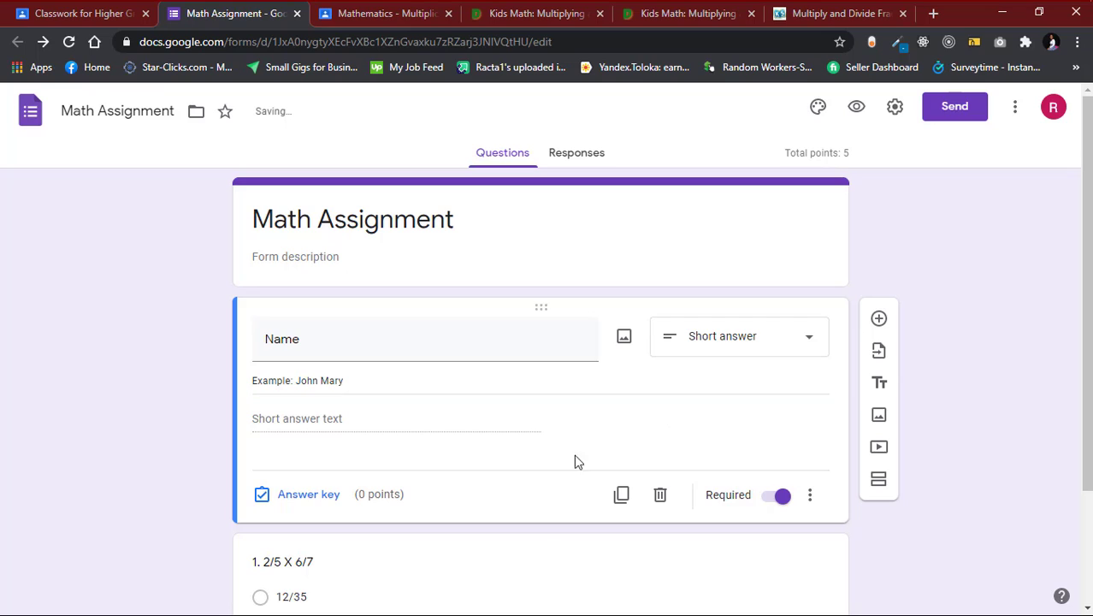
Look over the form's questions and open its preview as students see it.
scroll(388, 531, down, 2)
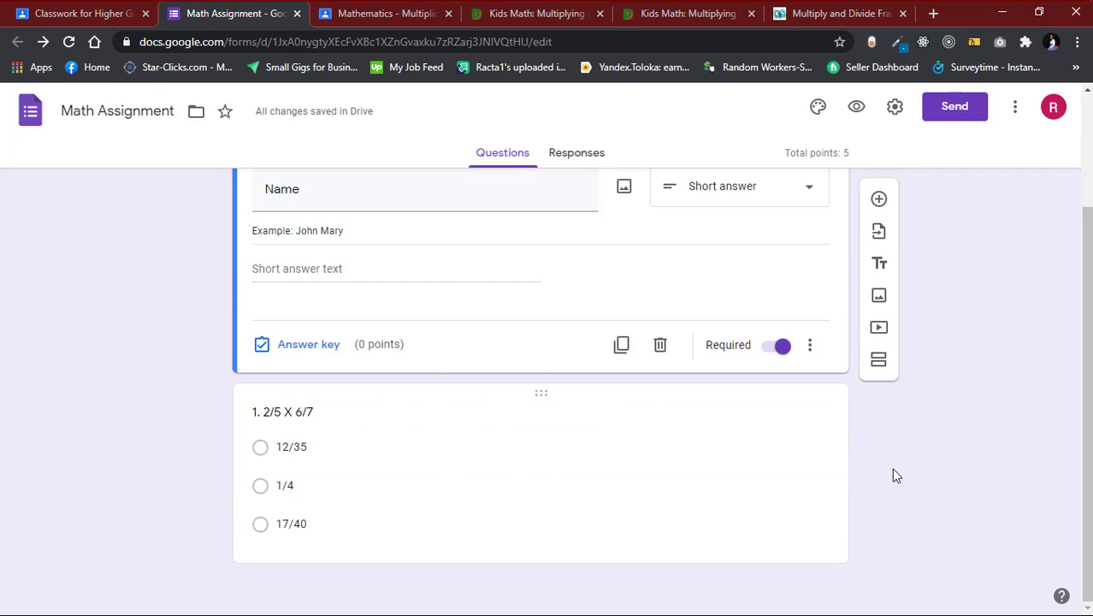
scroll(639, 472, up, 2)
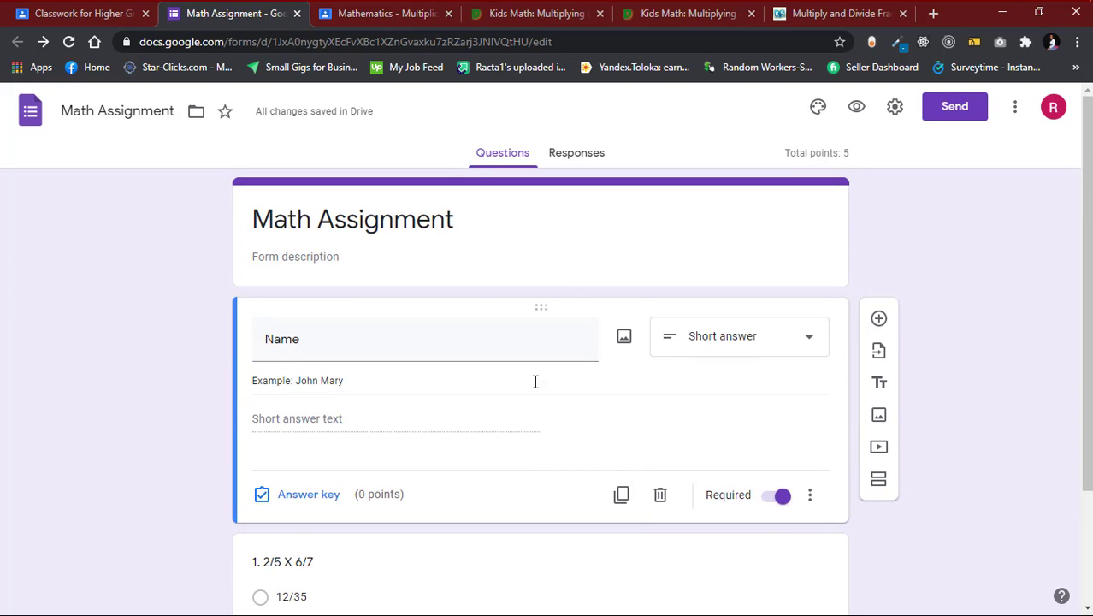
scroll(911, 509, down, 2)
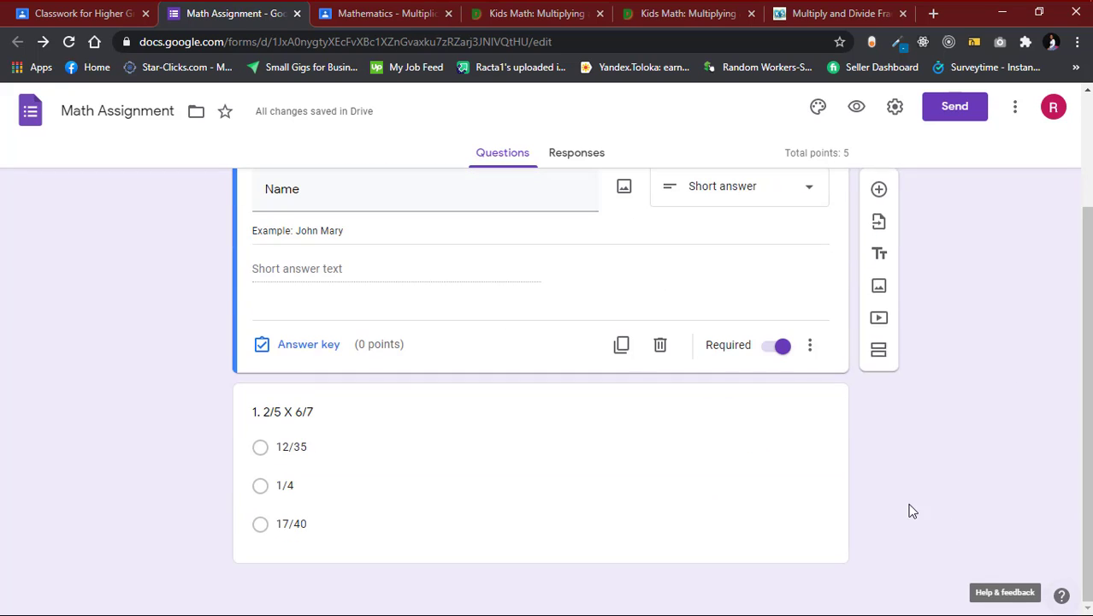
scroll(898, 481, up, 2)
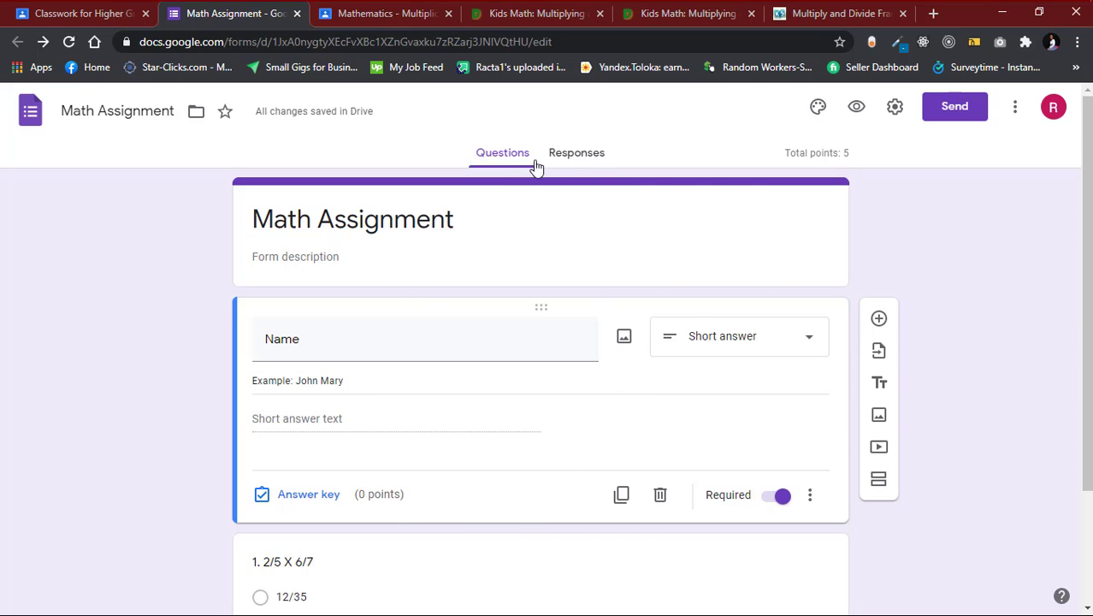
scroll(473, 368, down, 2)
scroll(473, 368, up, 2)
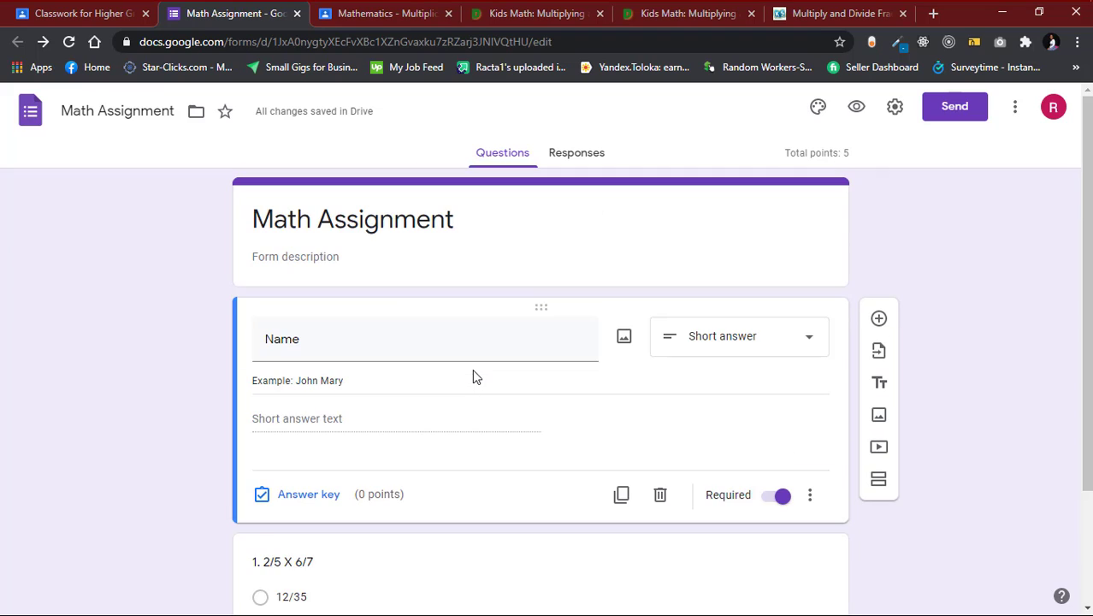
click(859, 110)
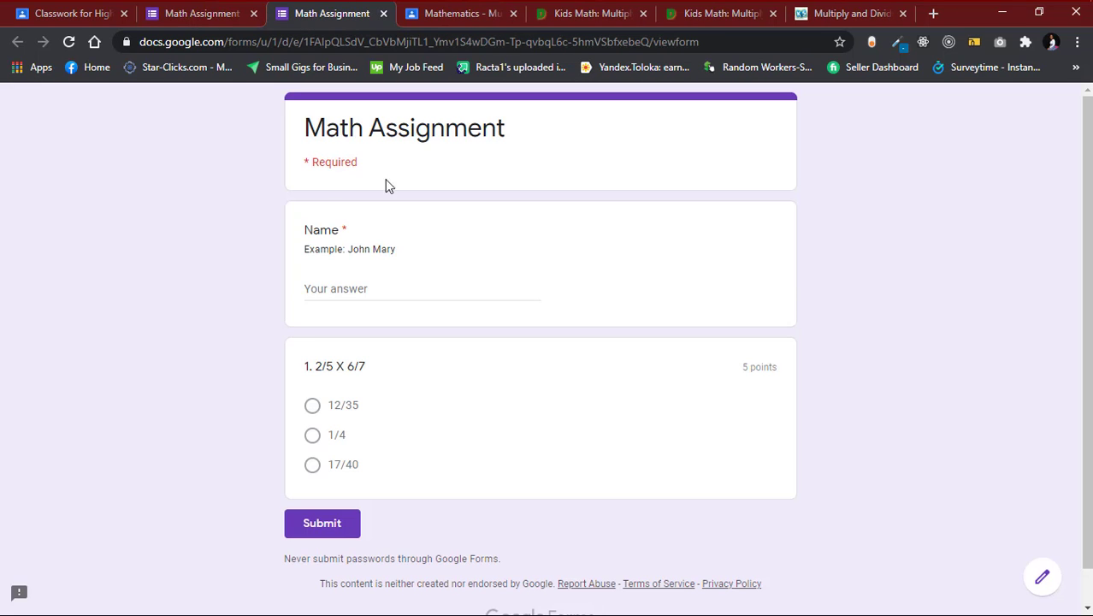
Submit a test response with a sample full name and the answer 12/35, and view its score.
click(357, 289)
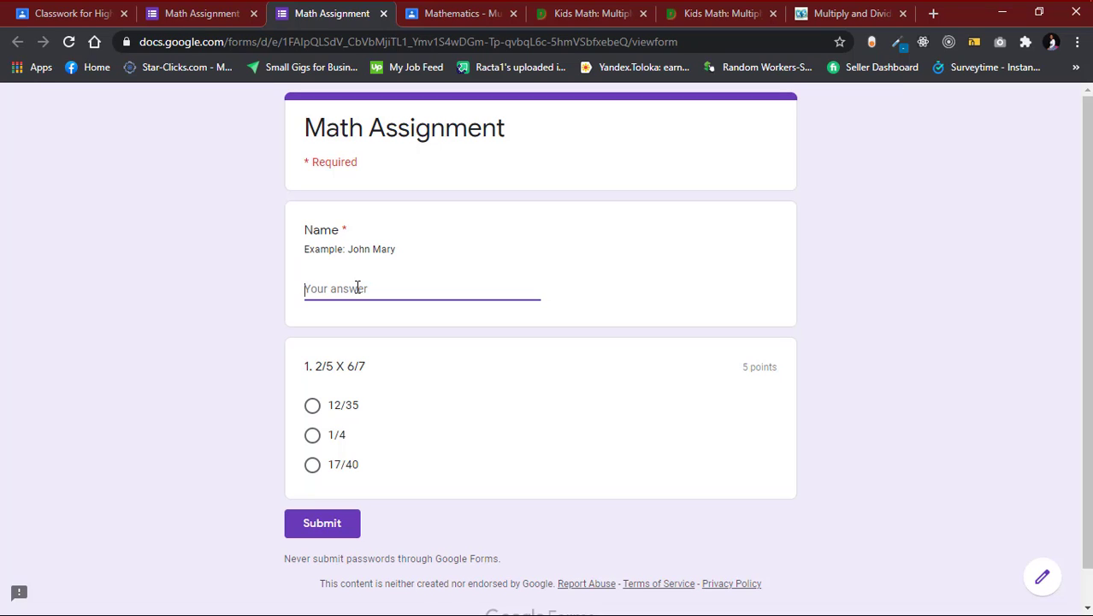
text(Mary John)
click(313, 405)
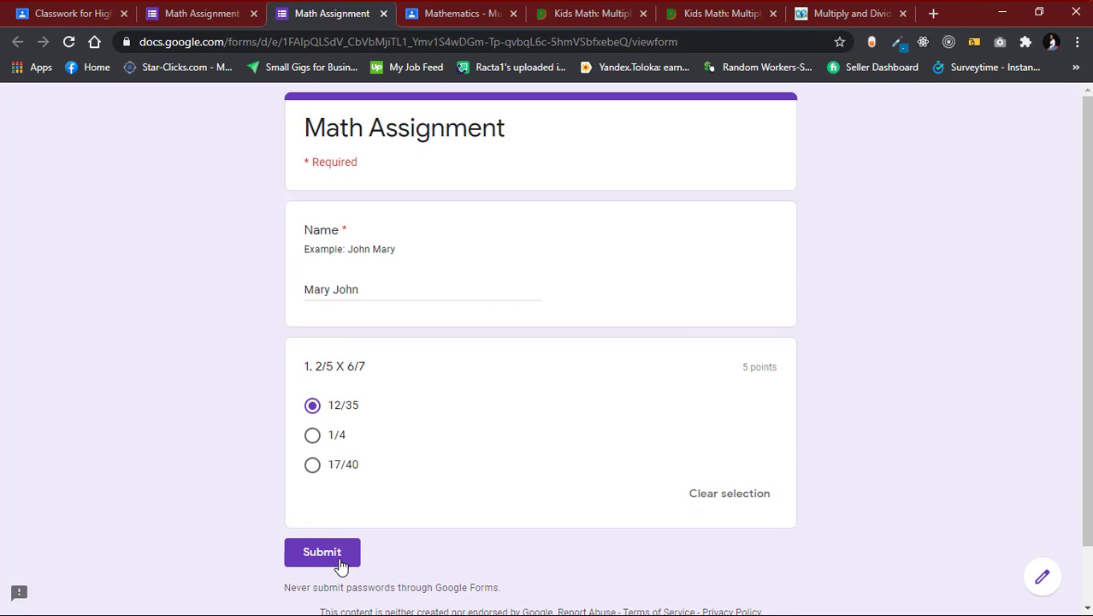
click(340, 557)
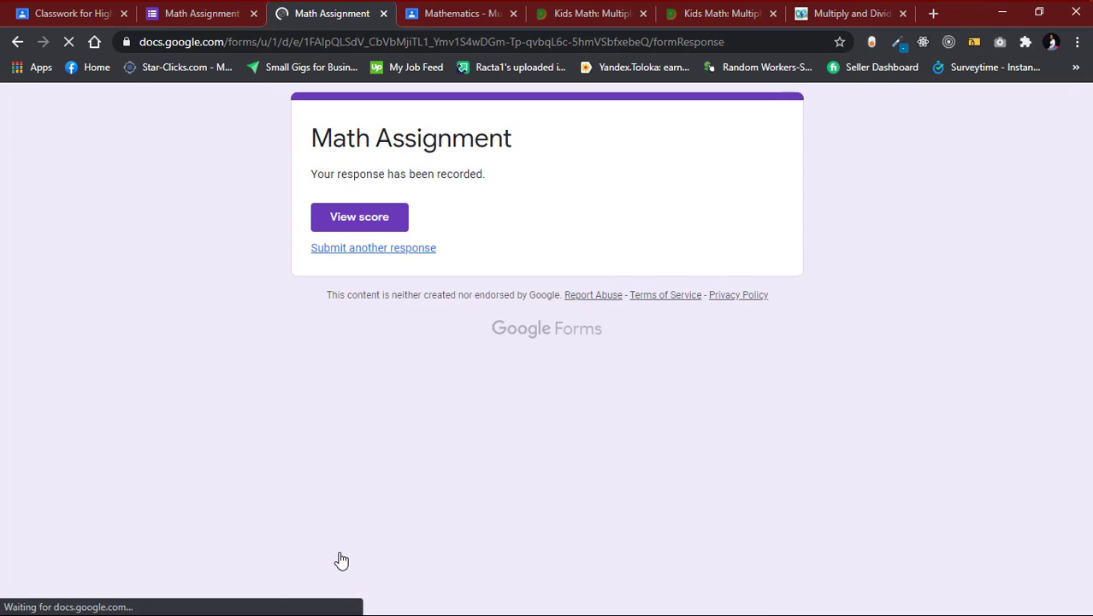
click(370, 226)
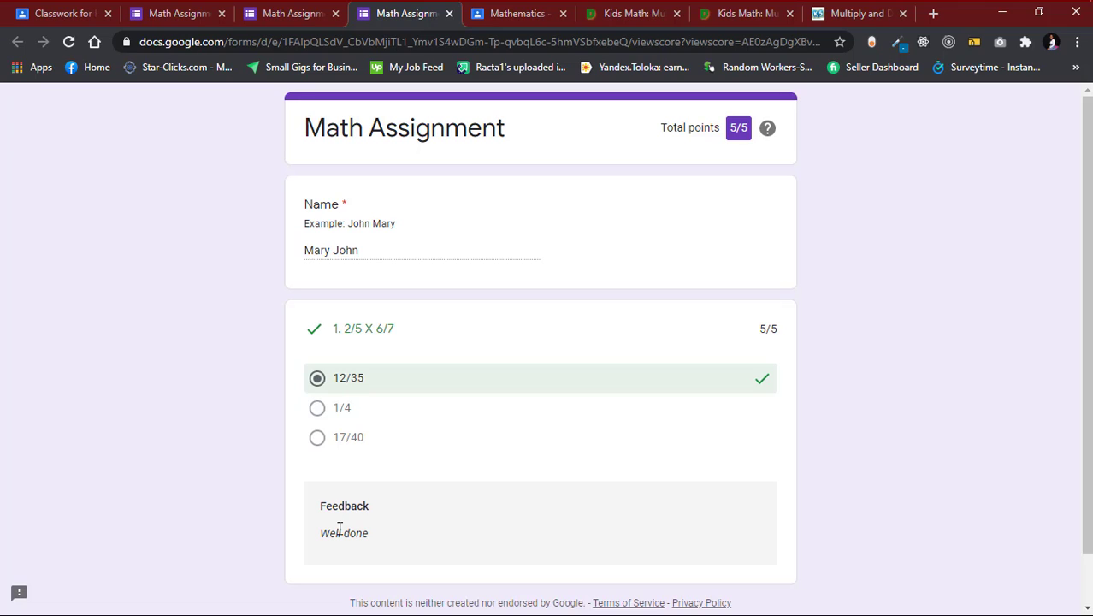
Return to the form editor and review the responses by question for "1. 2/5 X 6/7", including grading and feedback.
click(298, 24)
click(190, 19)
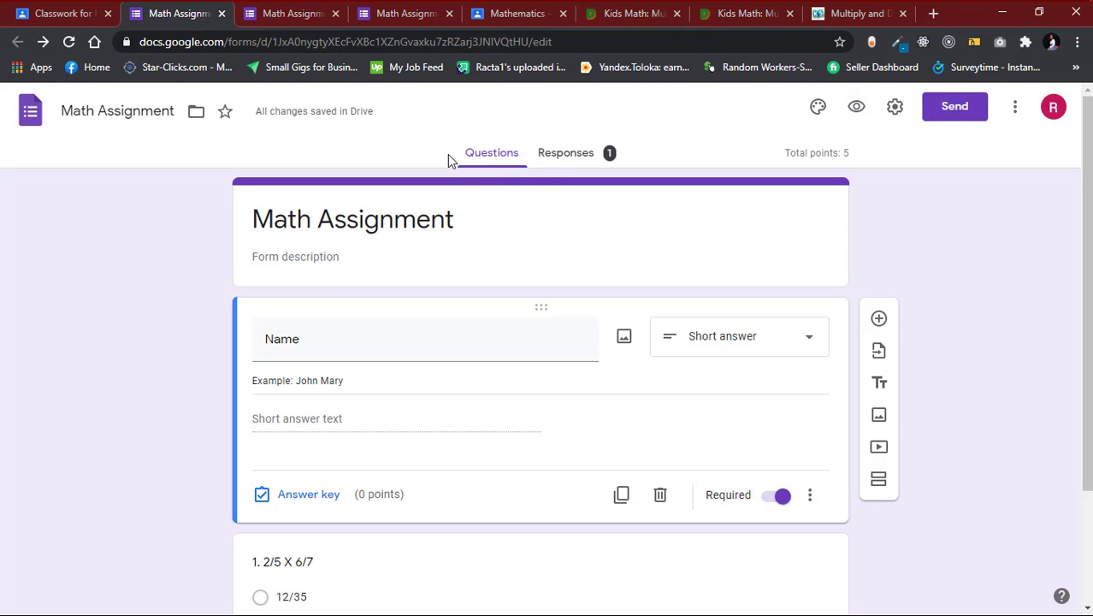
click(561, 154)
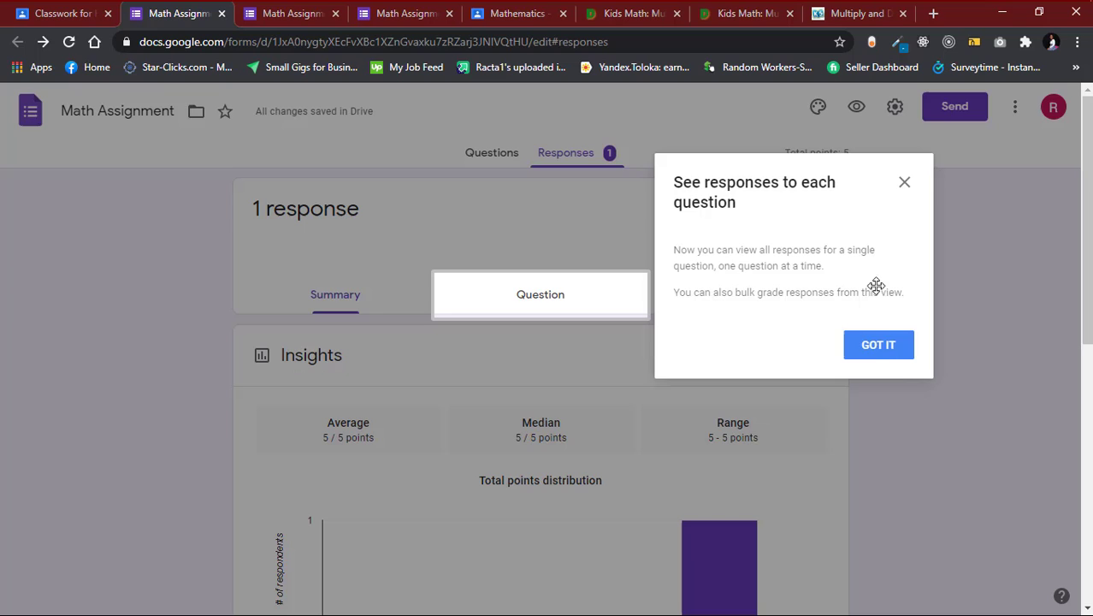
click(882, 345)
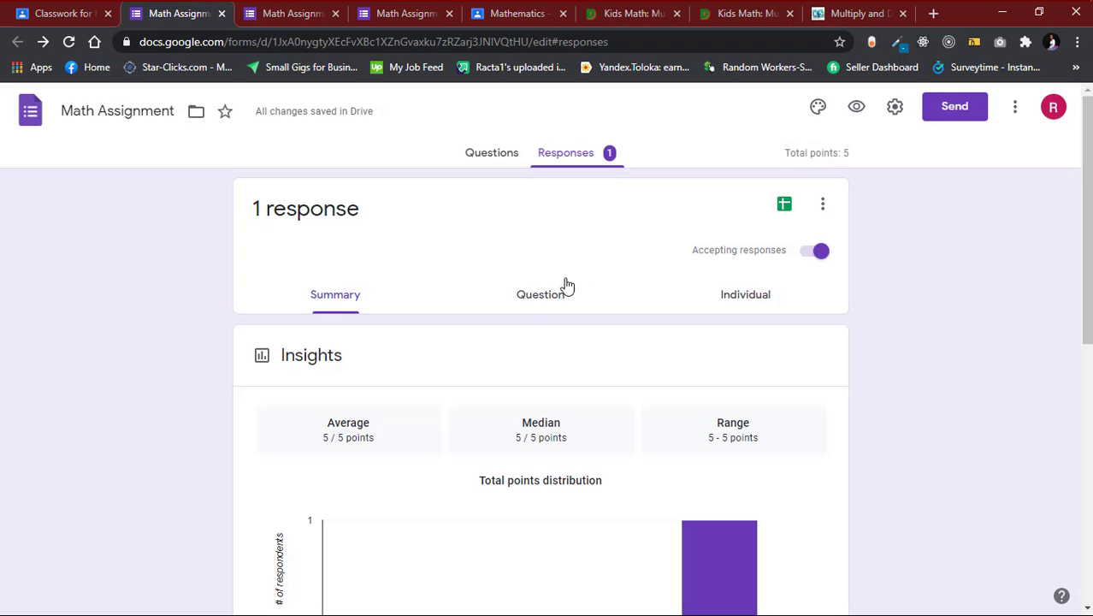
click(552, 297)
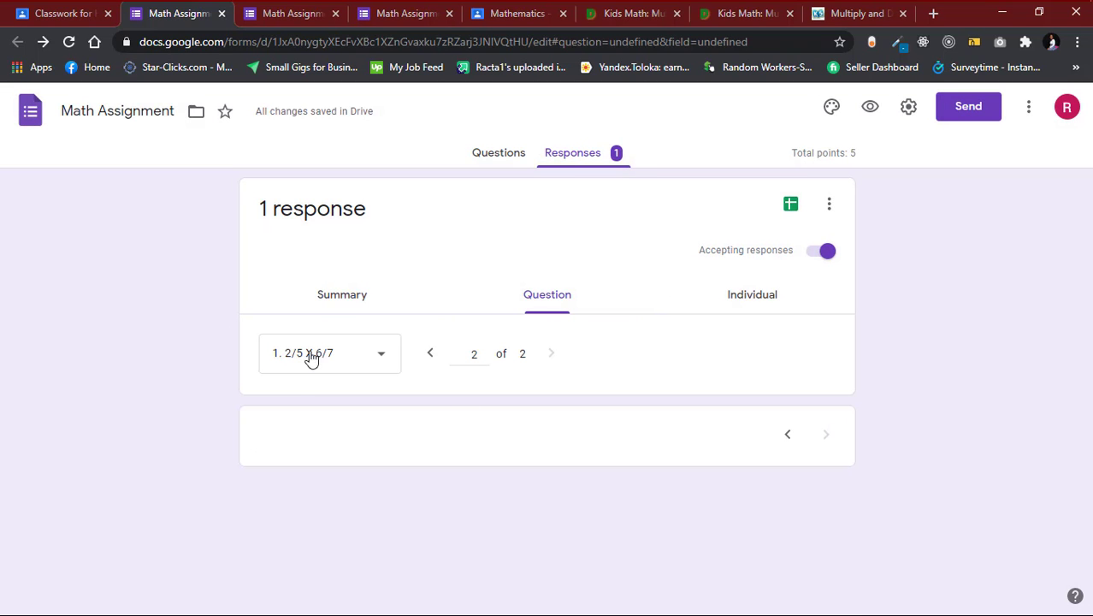
scroll(406, 484, down, 2)
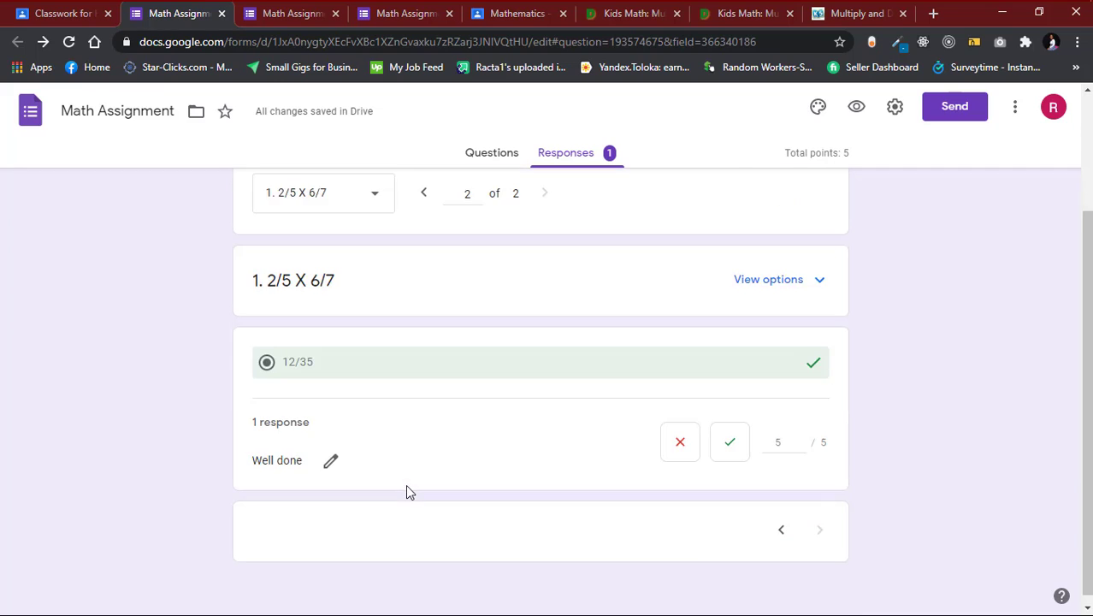
scroll(408, 493, up, 2)
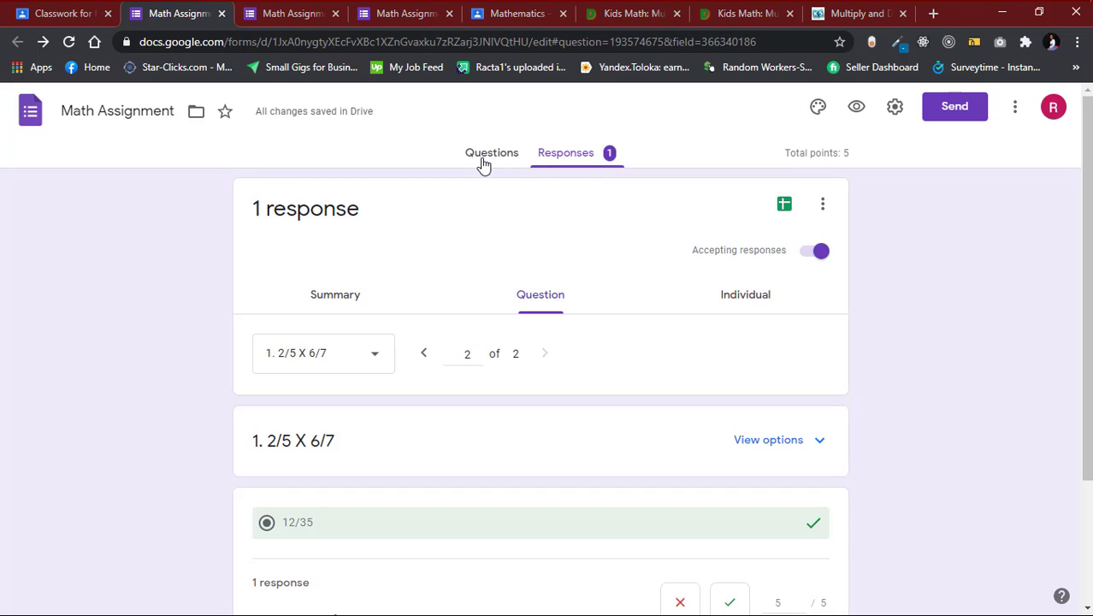
scroll(478, 464, down, 2)
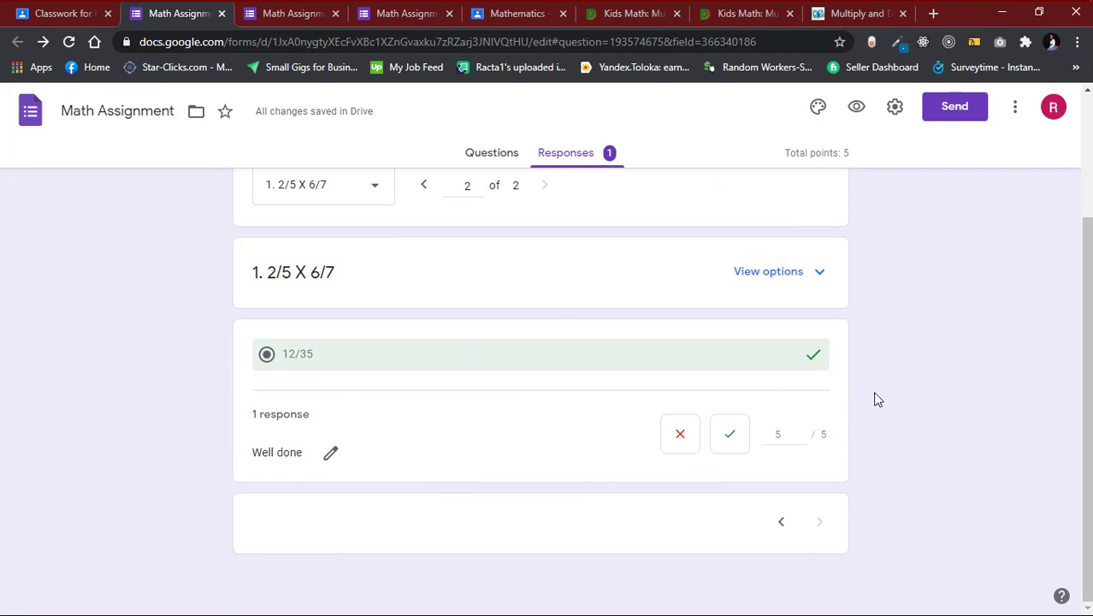
scroll(466, 368, up, 2)
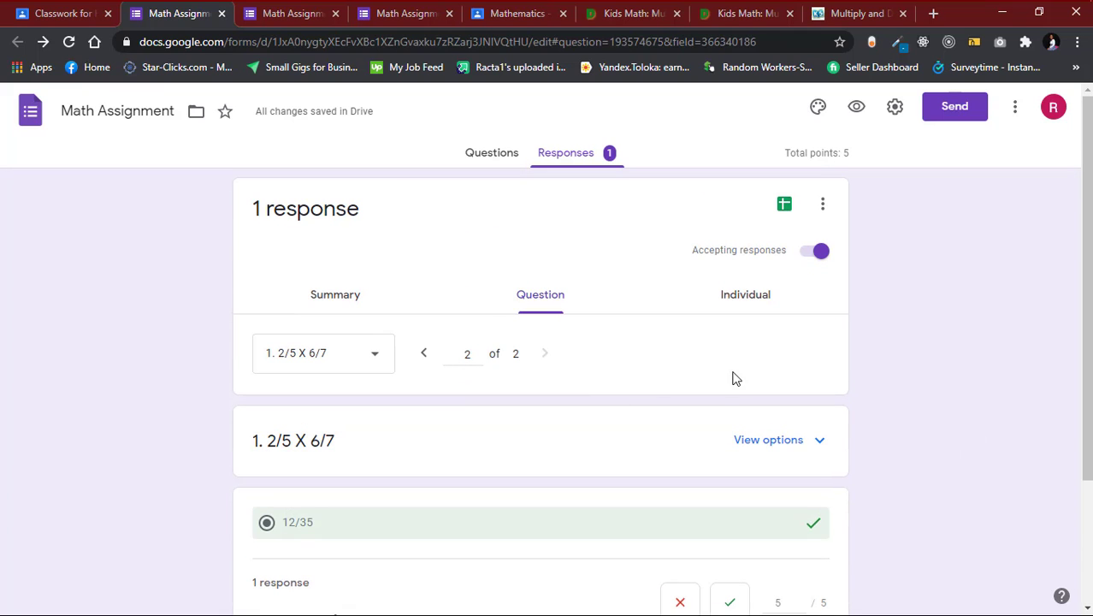
Return to the form's questions, then switch to Google Classroom and assign "Mathematics Assignment" to all students.
click(489, 156)
click(42, 15)
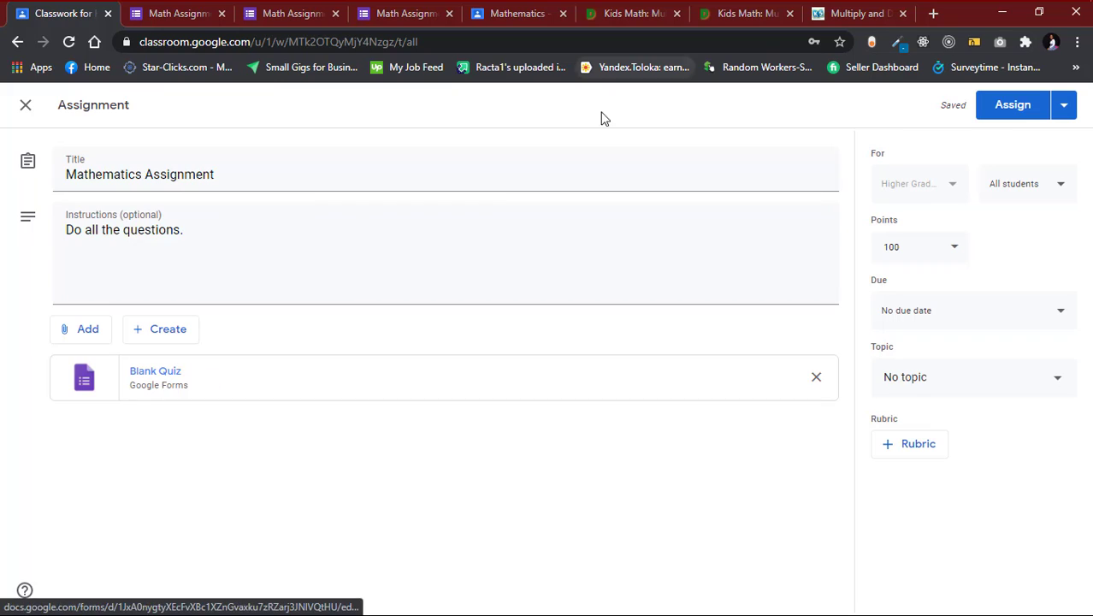
click(1006, 120)
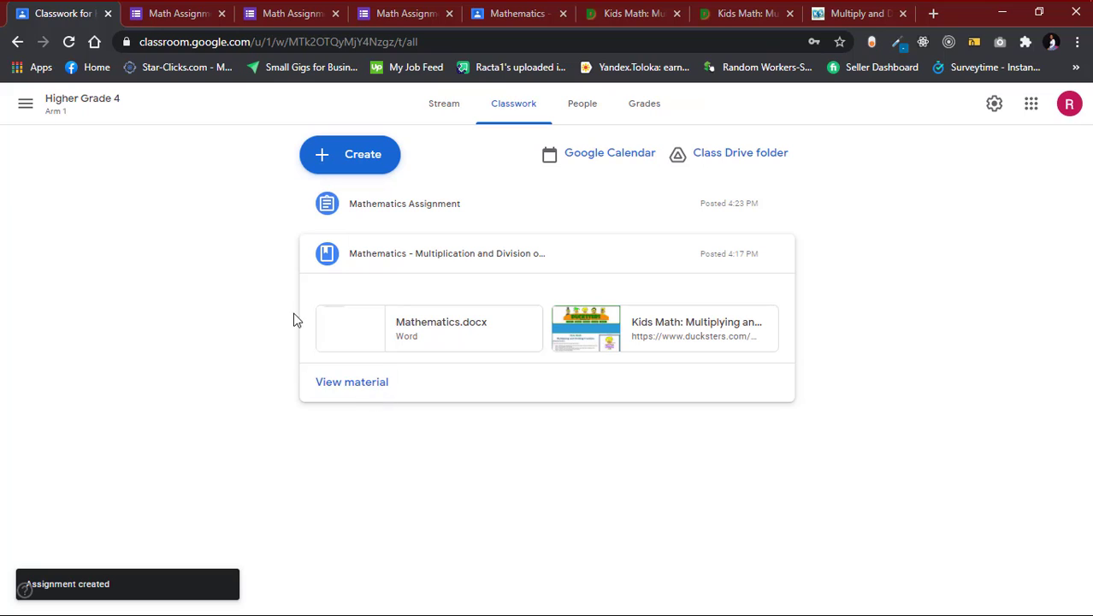
Switch to the student's view of the class and show the updated posts in its stream.
click(534, 18)
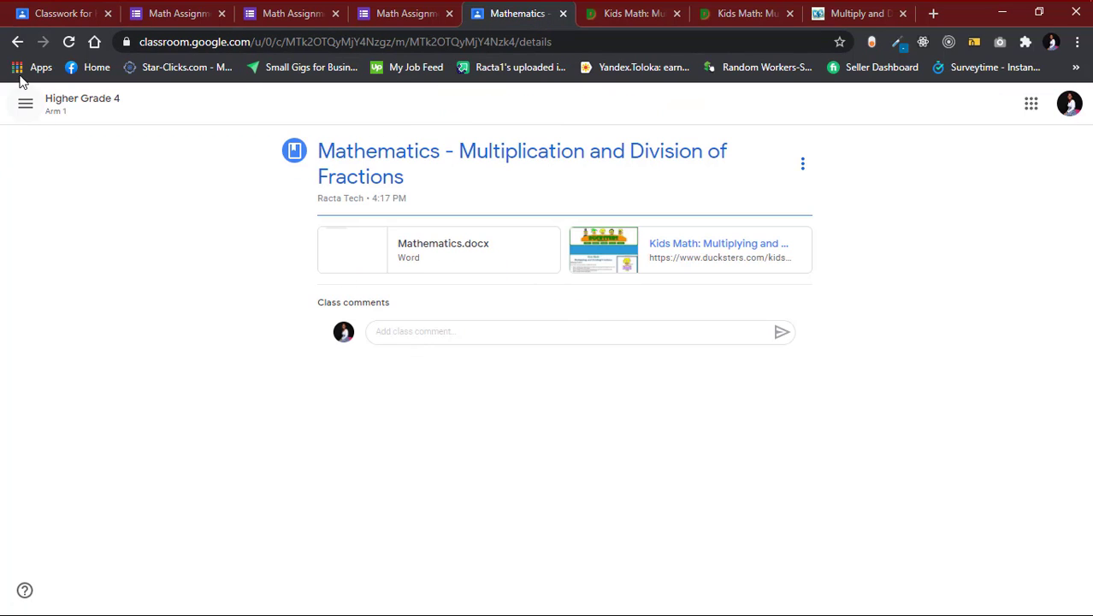
click(17, 41)
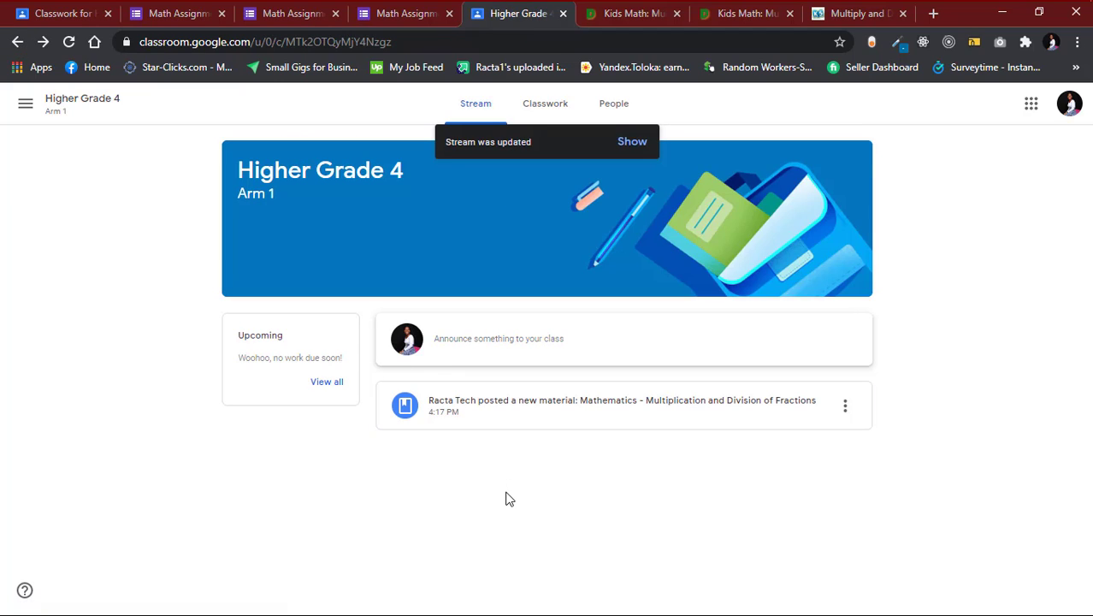
click(634, 142)
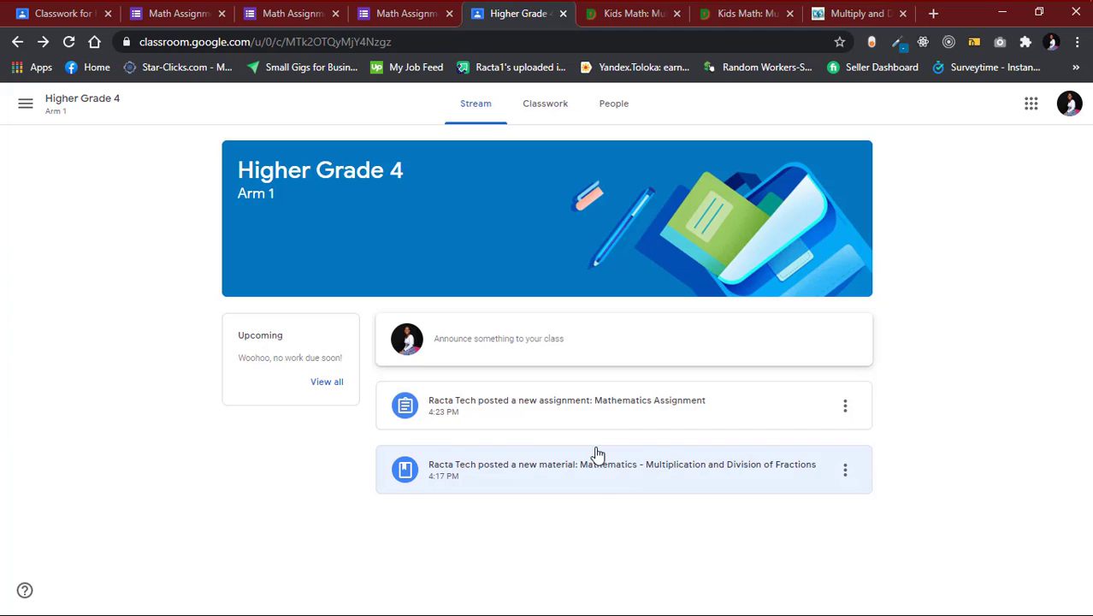
Open the Mathematics Assignment post as the student, dismiss the introductory tips and open the attached Math Assignment form.
click(666, 418)
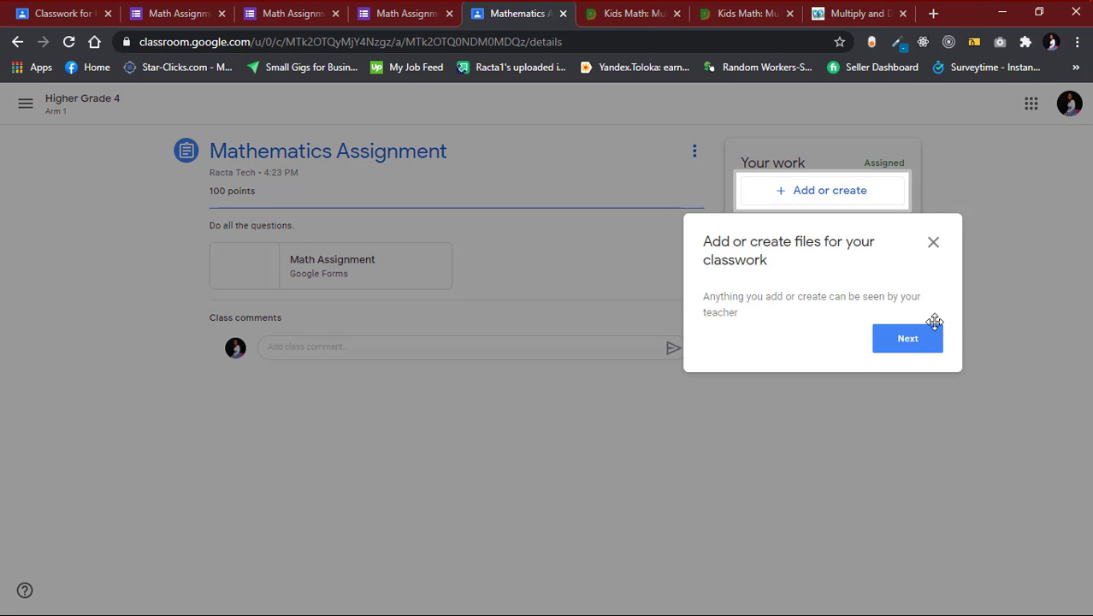
click(911, 352)
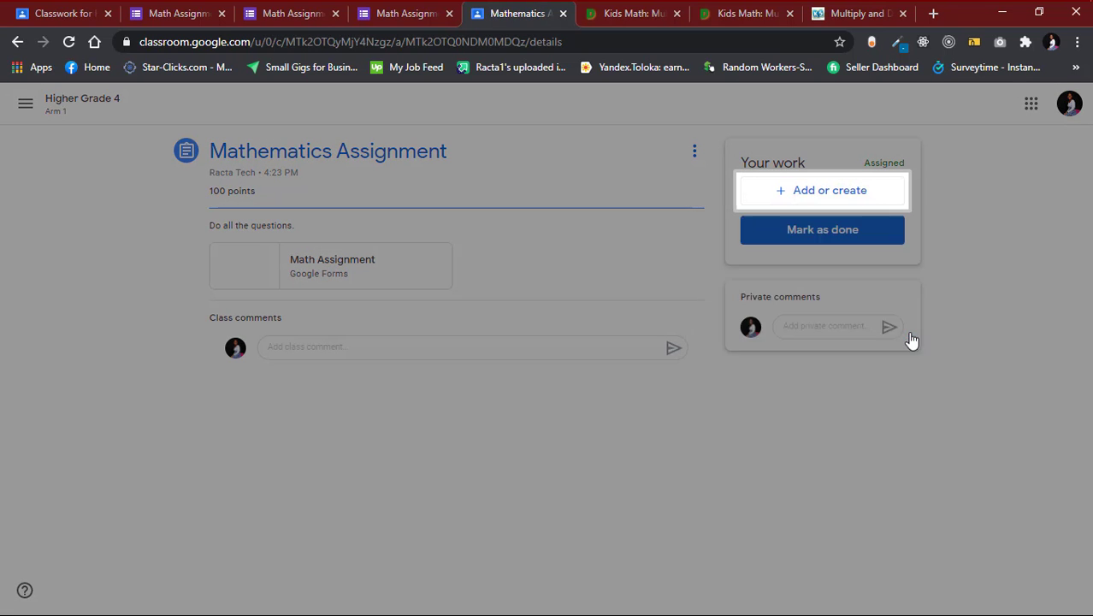
click(926, 383)
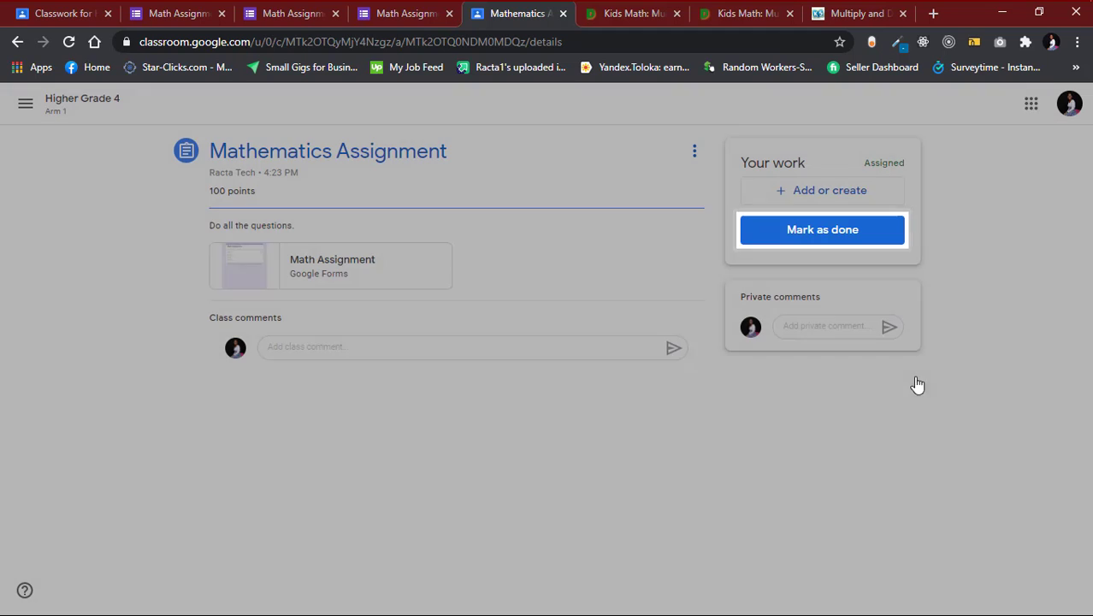
click(341, 266)
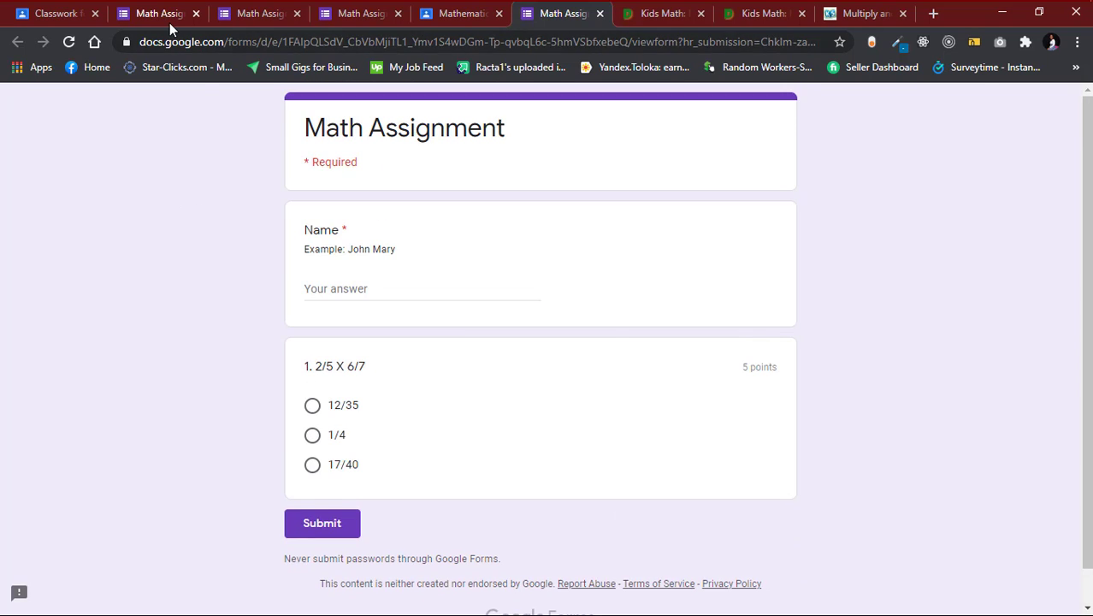
Return to the teacher's Math Assignment form and examine its responses by question.
click(169, 22)
click(590, 159)
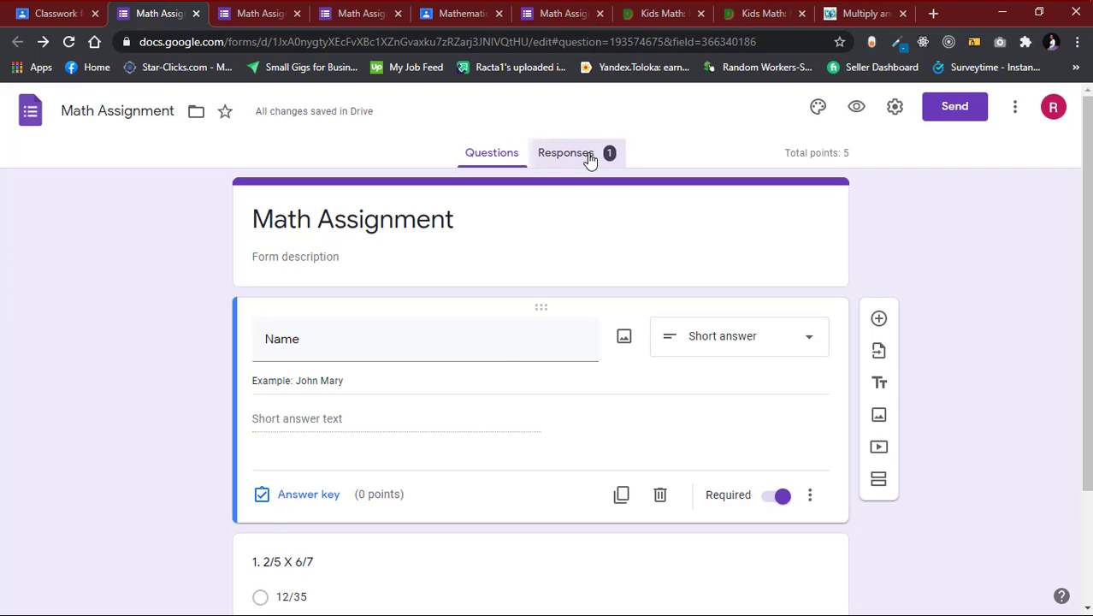
scroll(532, 428, down, 2)
scroll(531, 451, up, 2)
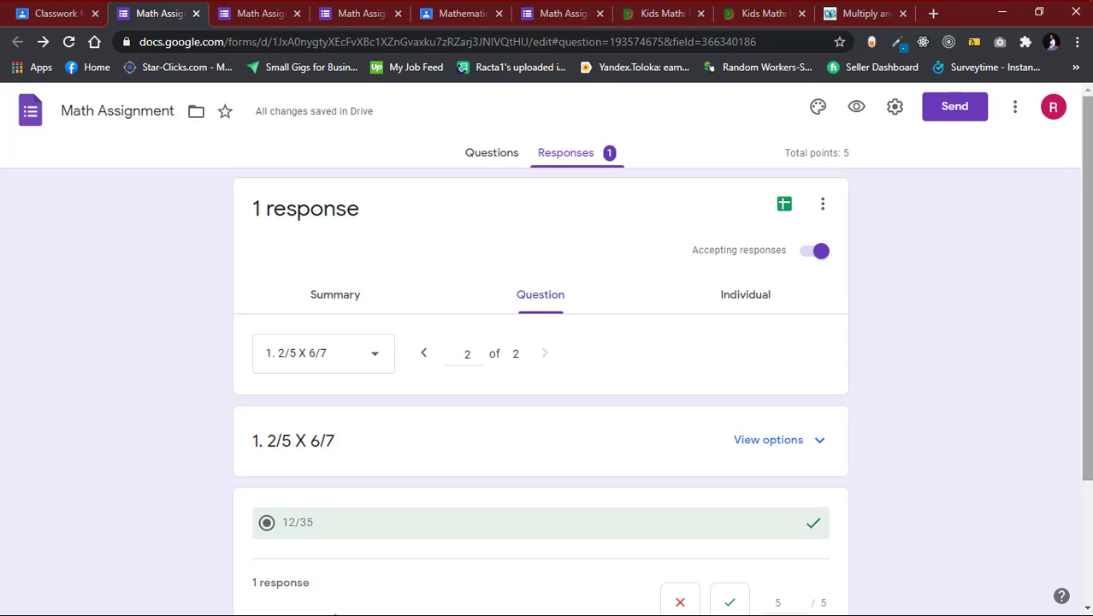
mouse_move(1089, 340)
mouse_down()
mouse_move(1089, 464)
mouse_move(1088, 340)
mouse_up()
scroll(515, 267, down, 1)
scroll(515, 280, up, 1)
mouse_move(265, 10)
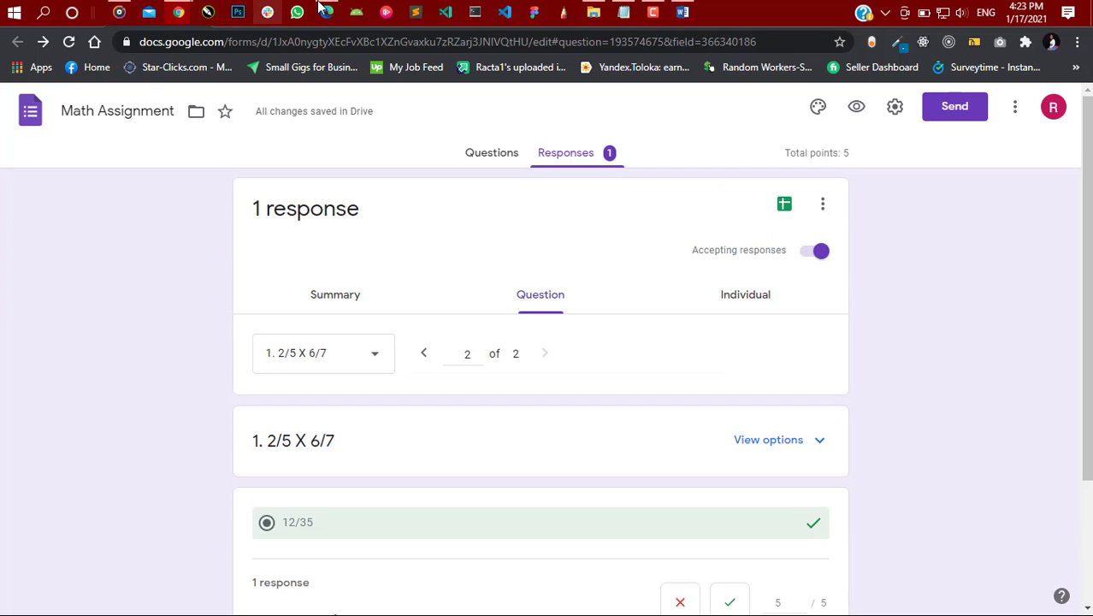